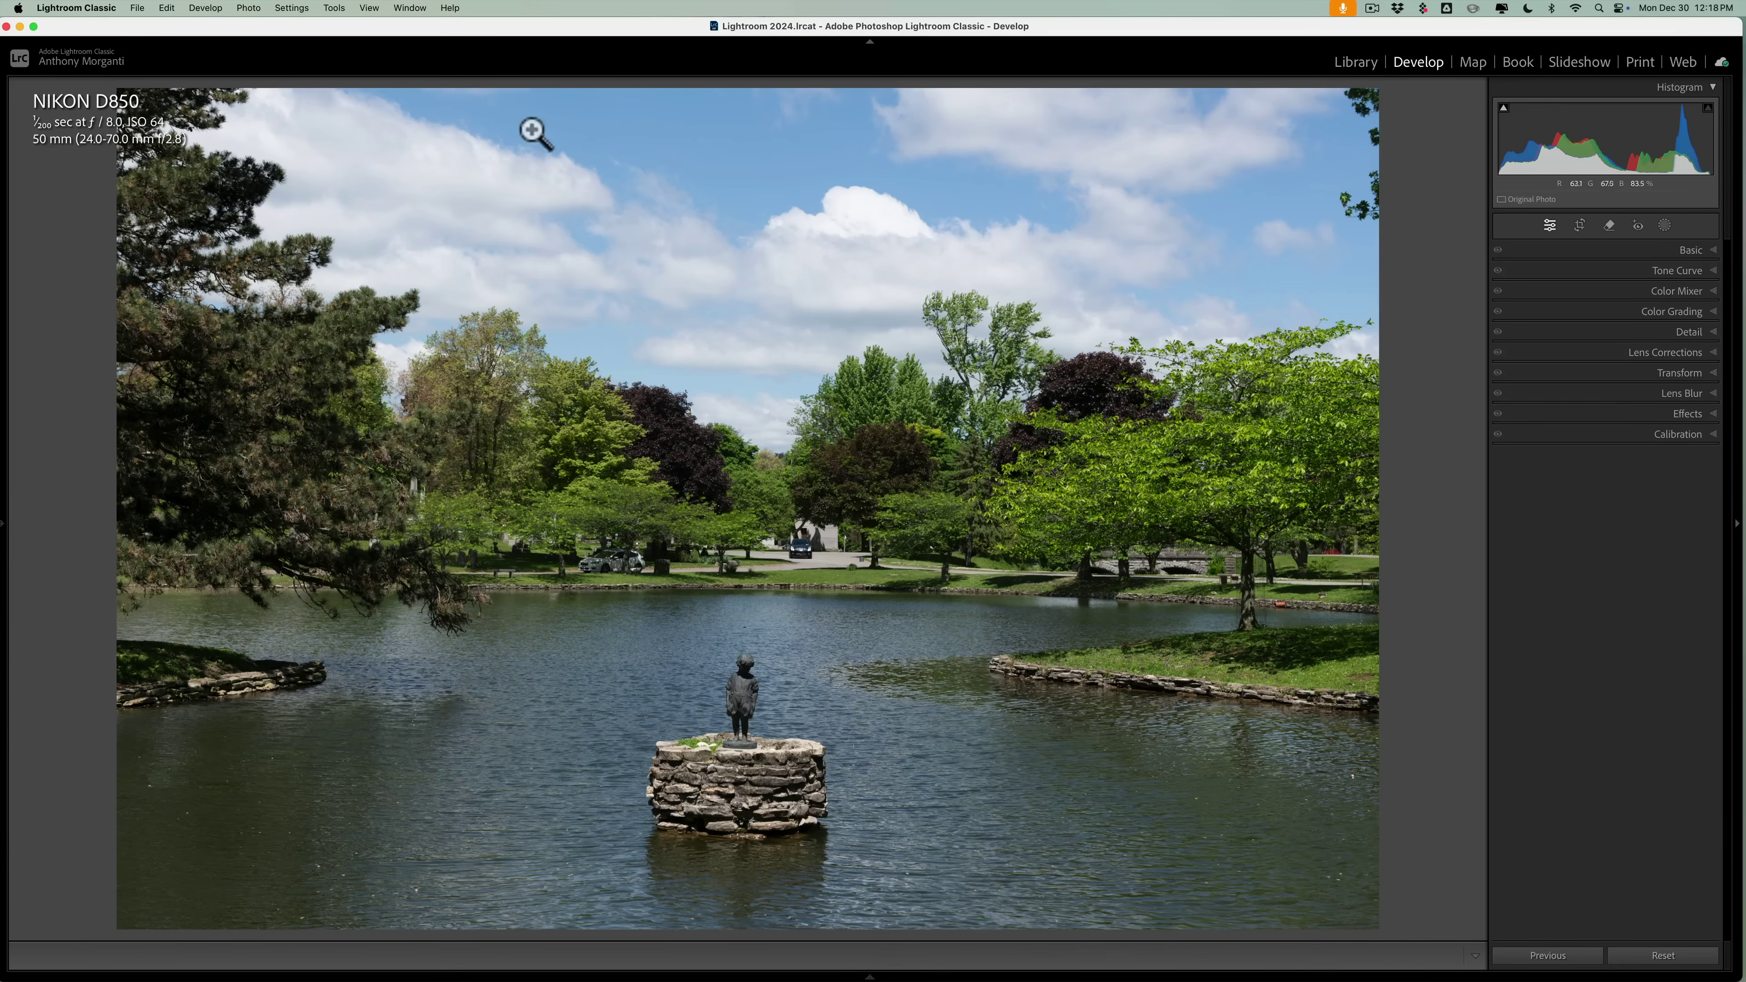
{"action": "left_click", "coordinate": [1579, 226]}
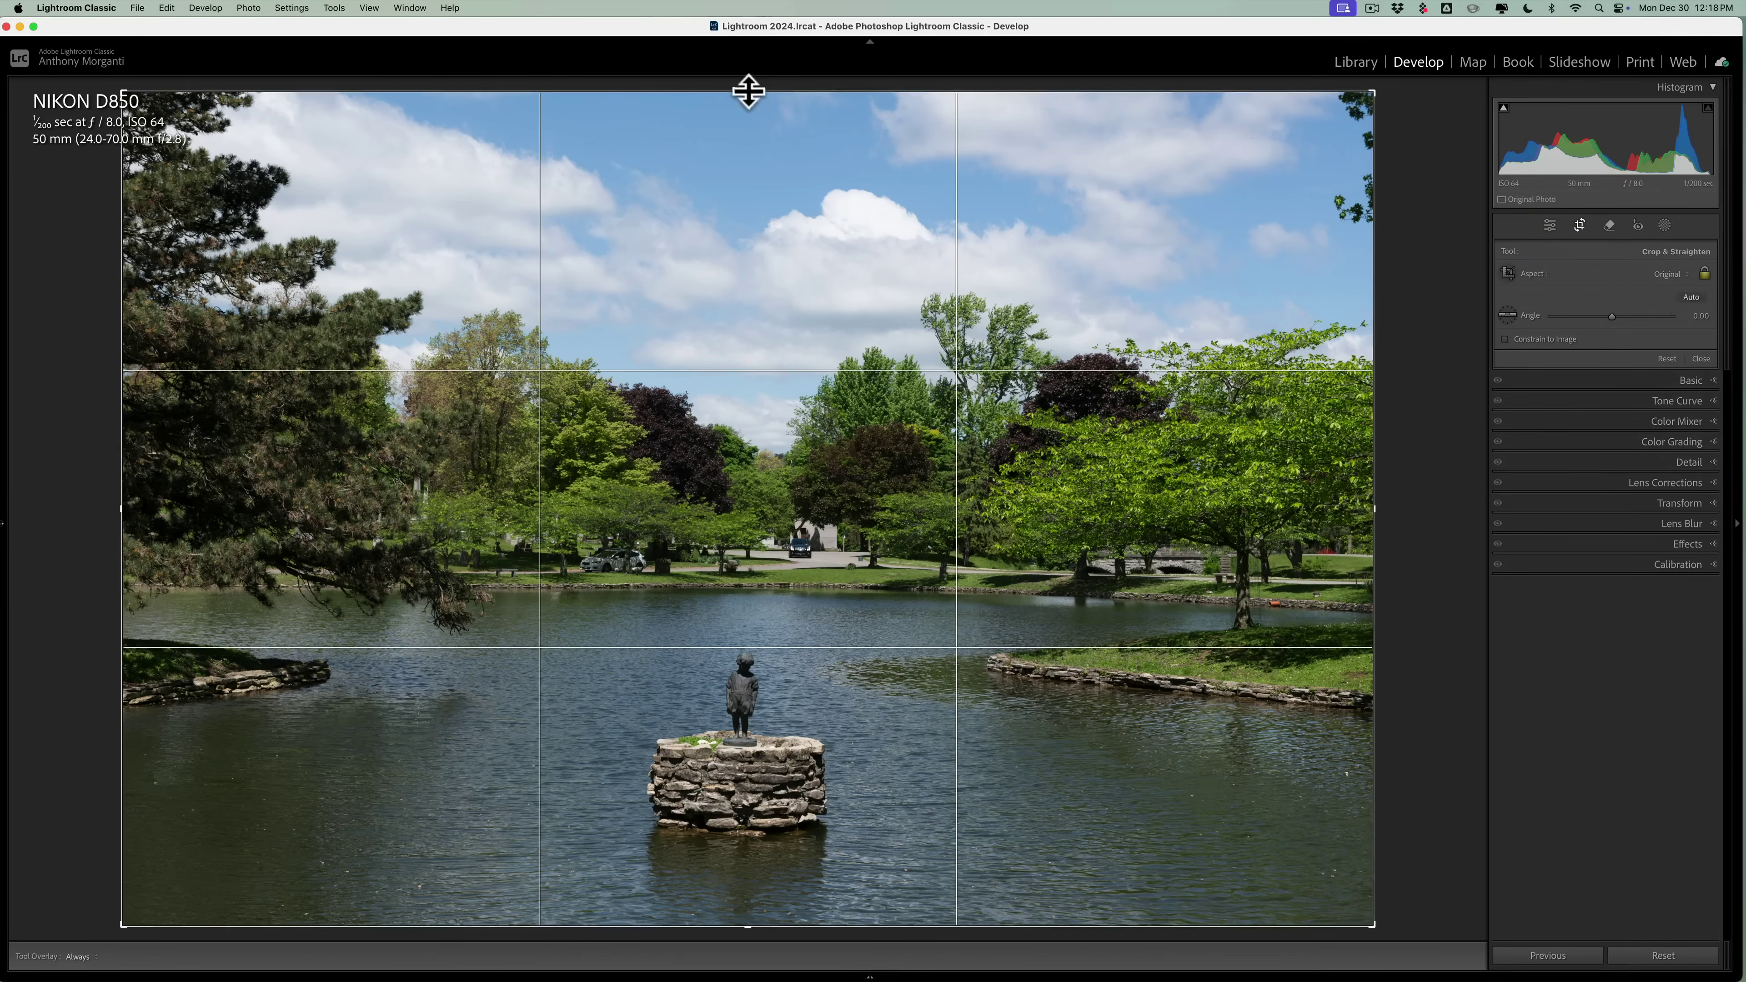
{"action": "mouse_move", "coordinate": [752, 94]}
{"action": "left_mouse_down"}
{"action": "mouse_move", "coordinate": [746, 168]}
{"action": "mouse_move", "coordinate": [752, 89]}
{"action": "left_mouse_up"}
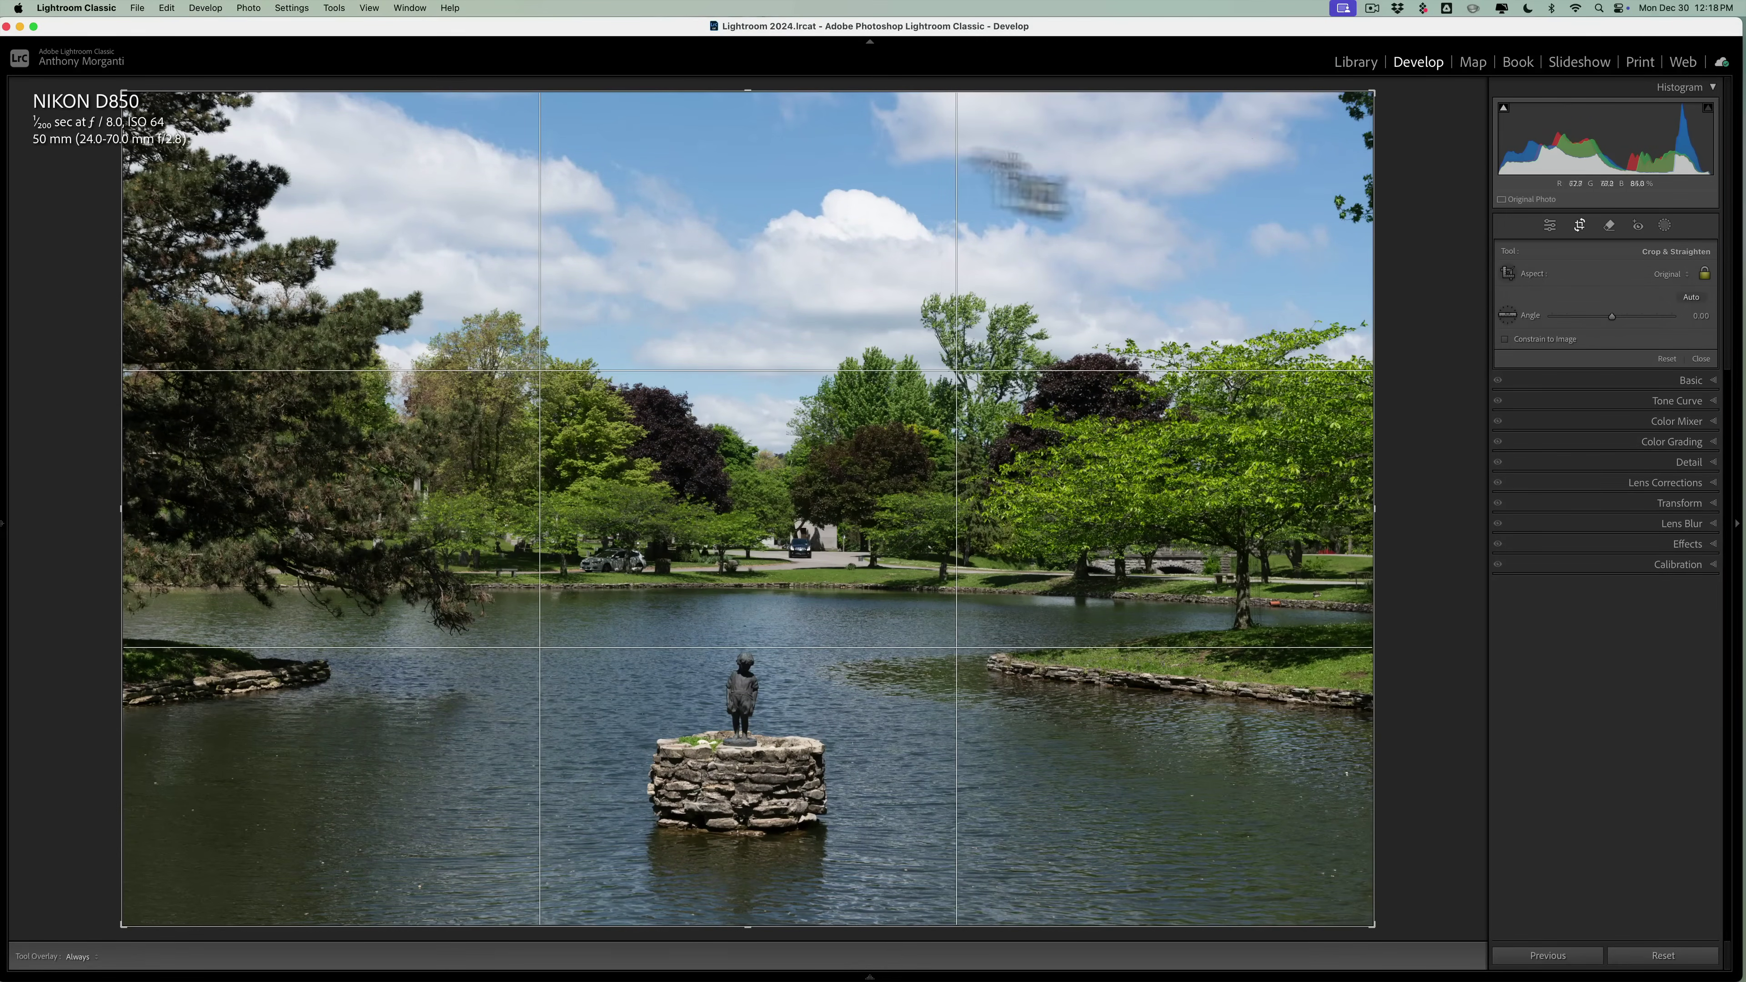
{"action": "left_click", "coordinate": [1579, 229]}
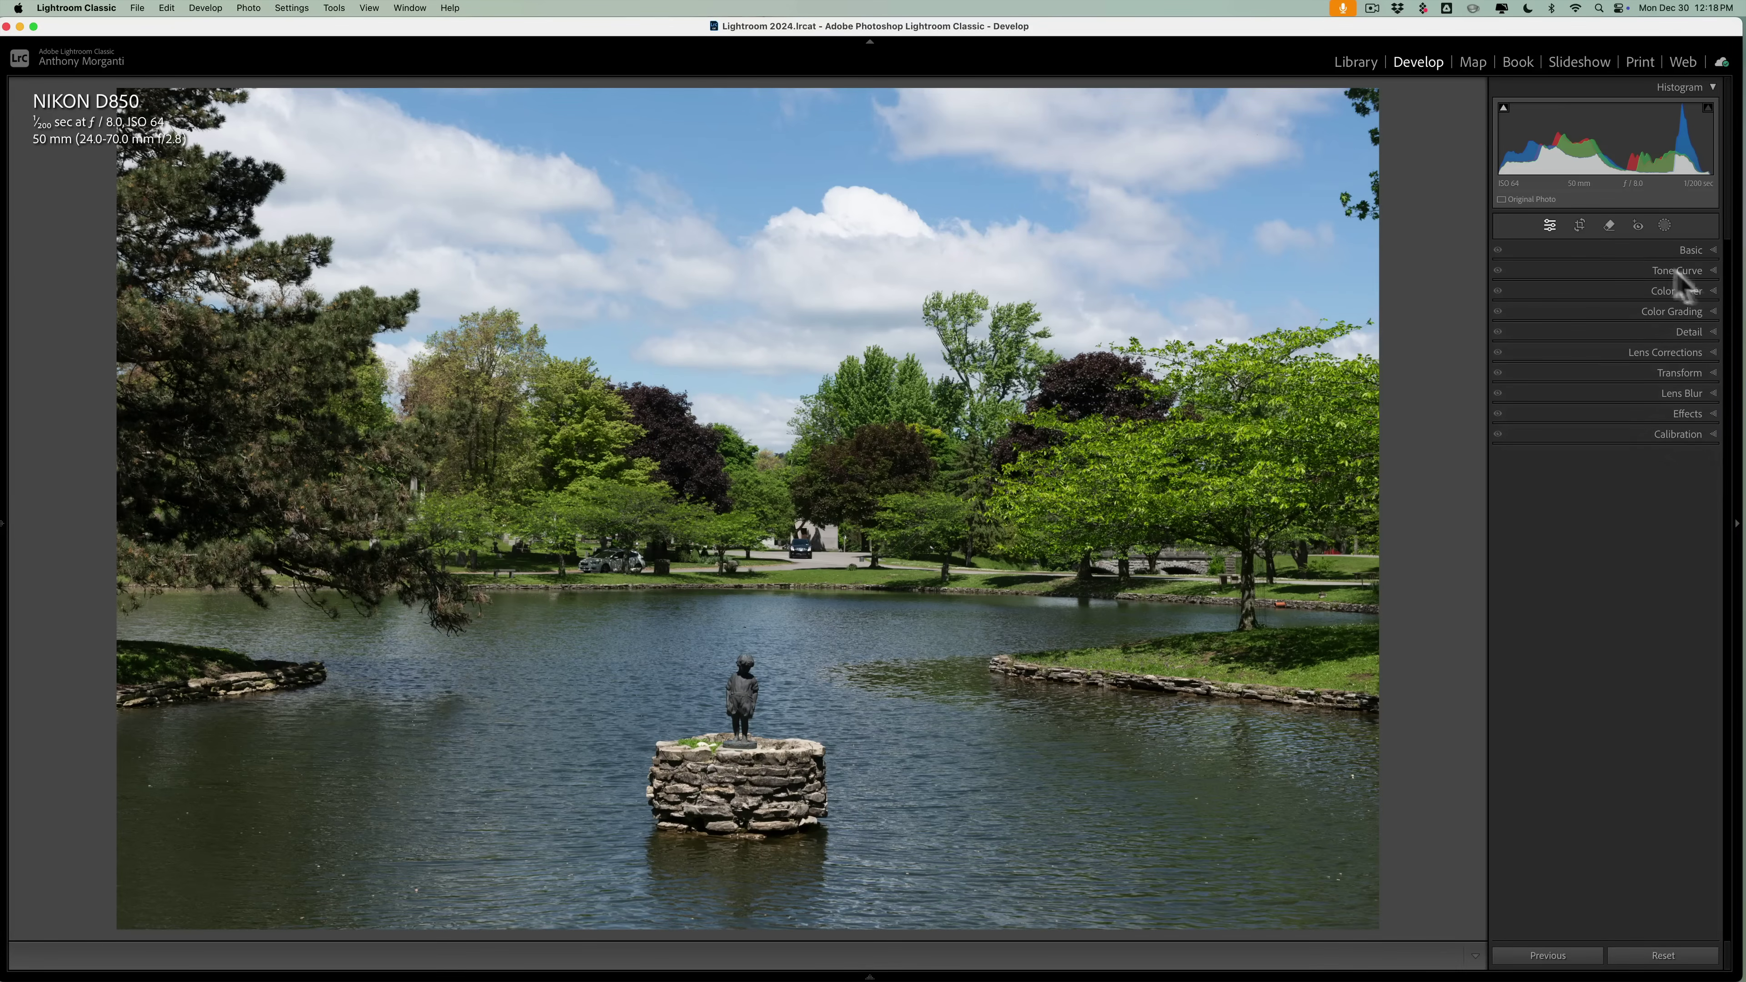
Convert the photo to black and white with the Adobe Monochrome profile.
{"action": "left_click", "coordinate": [1696, 248]}
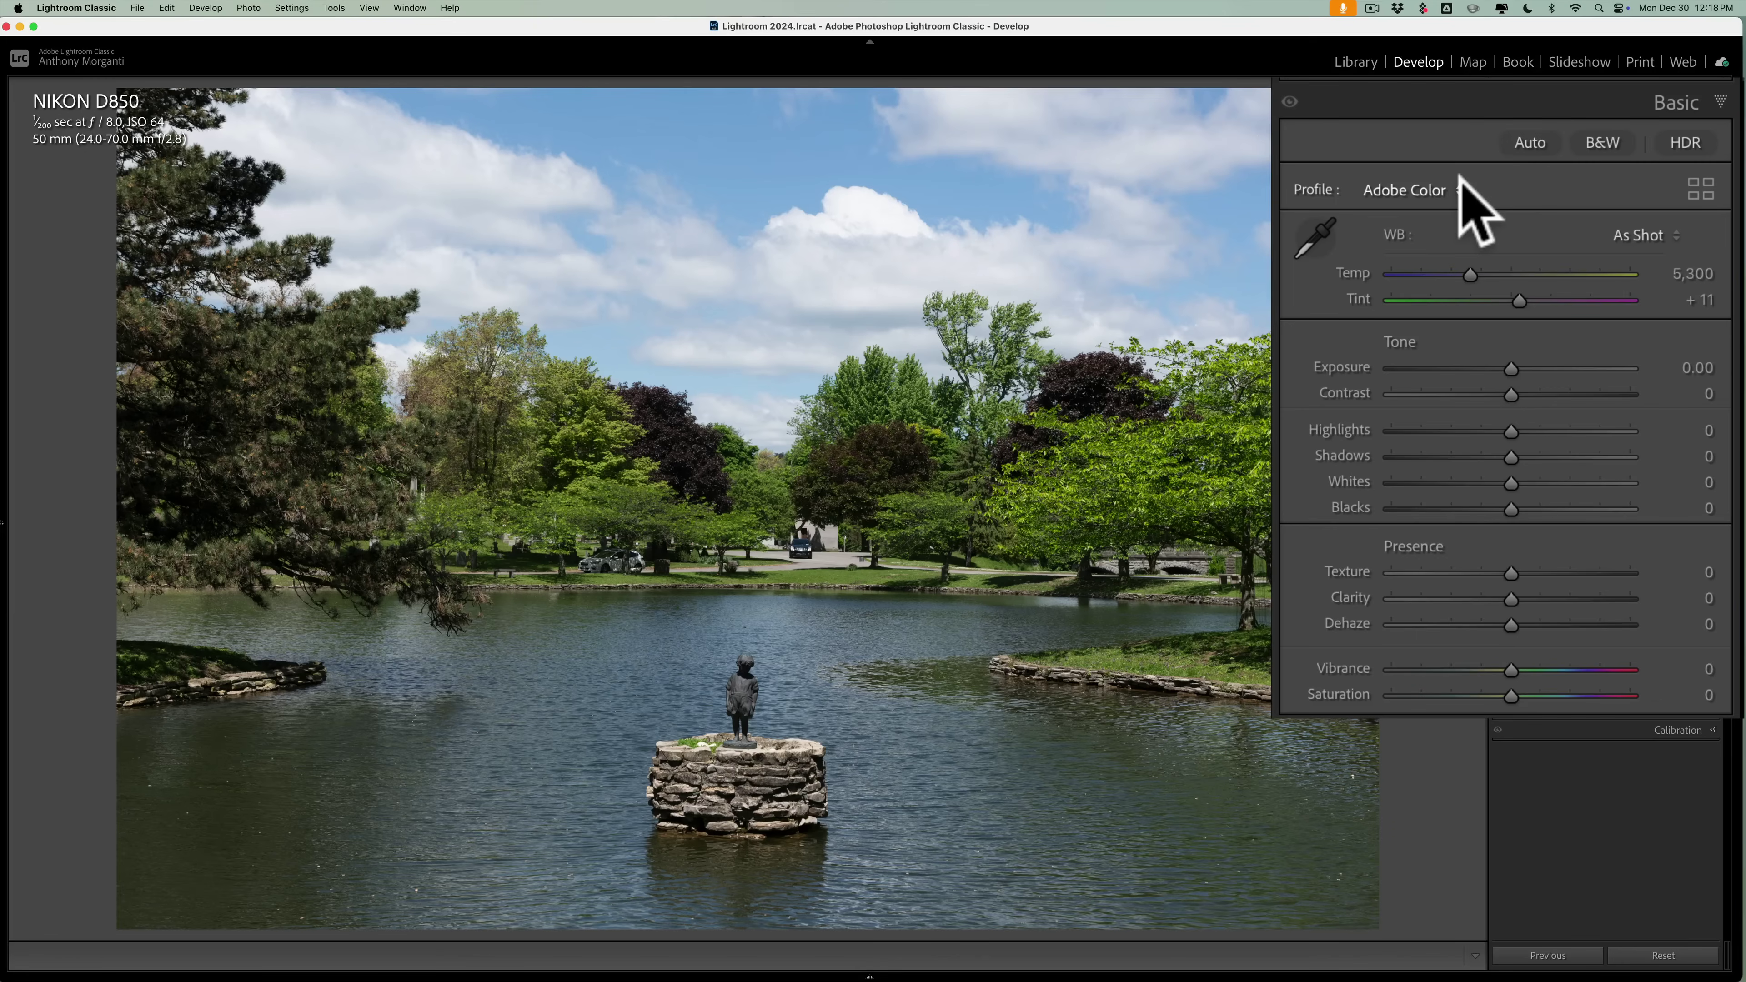
{"action": "left_click", "coordinate": [1306, 254]}
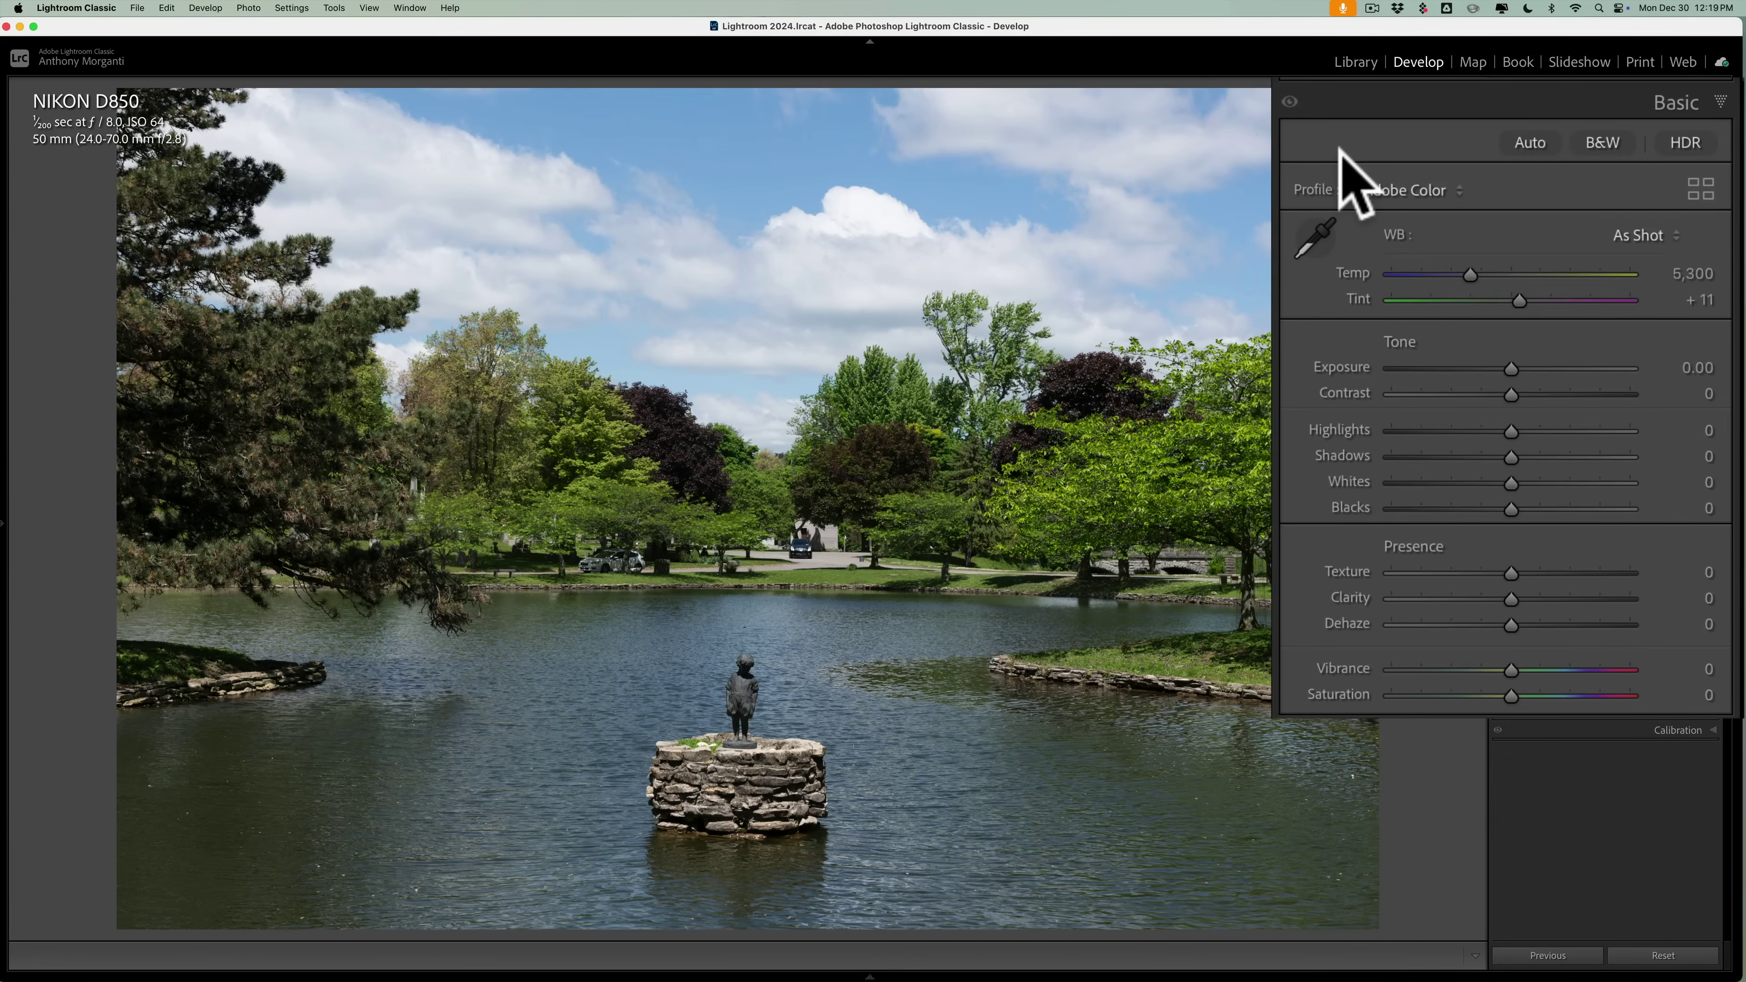
{"action": "left_click", "coordinate": [1610, 136]}
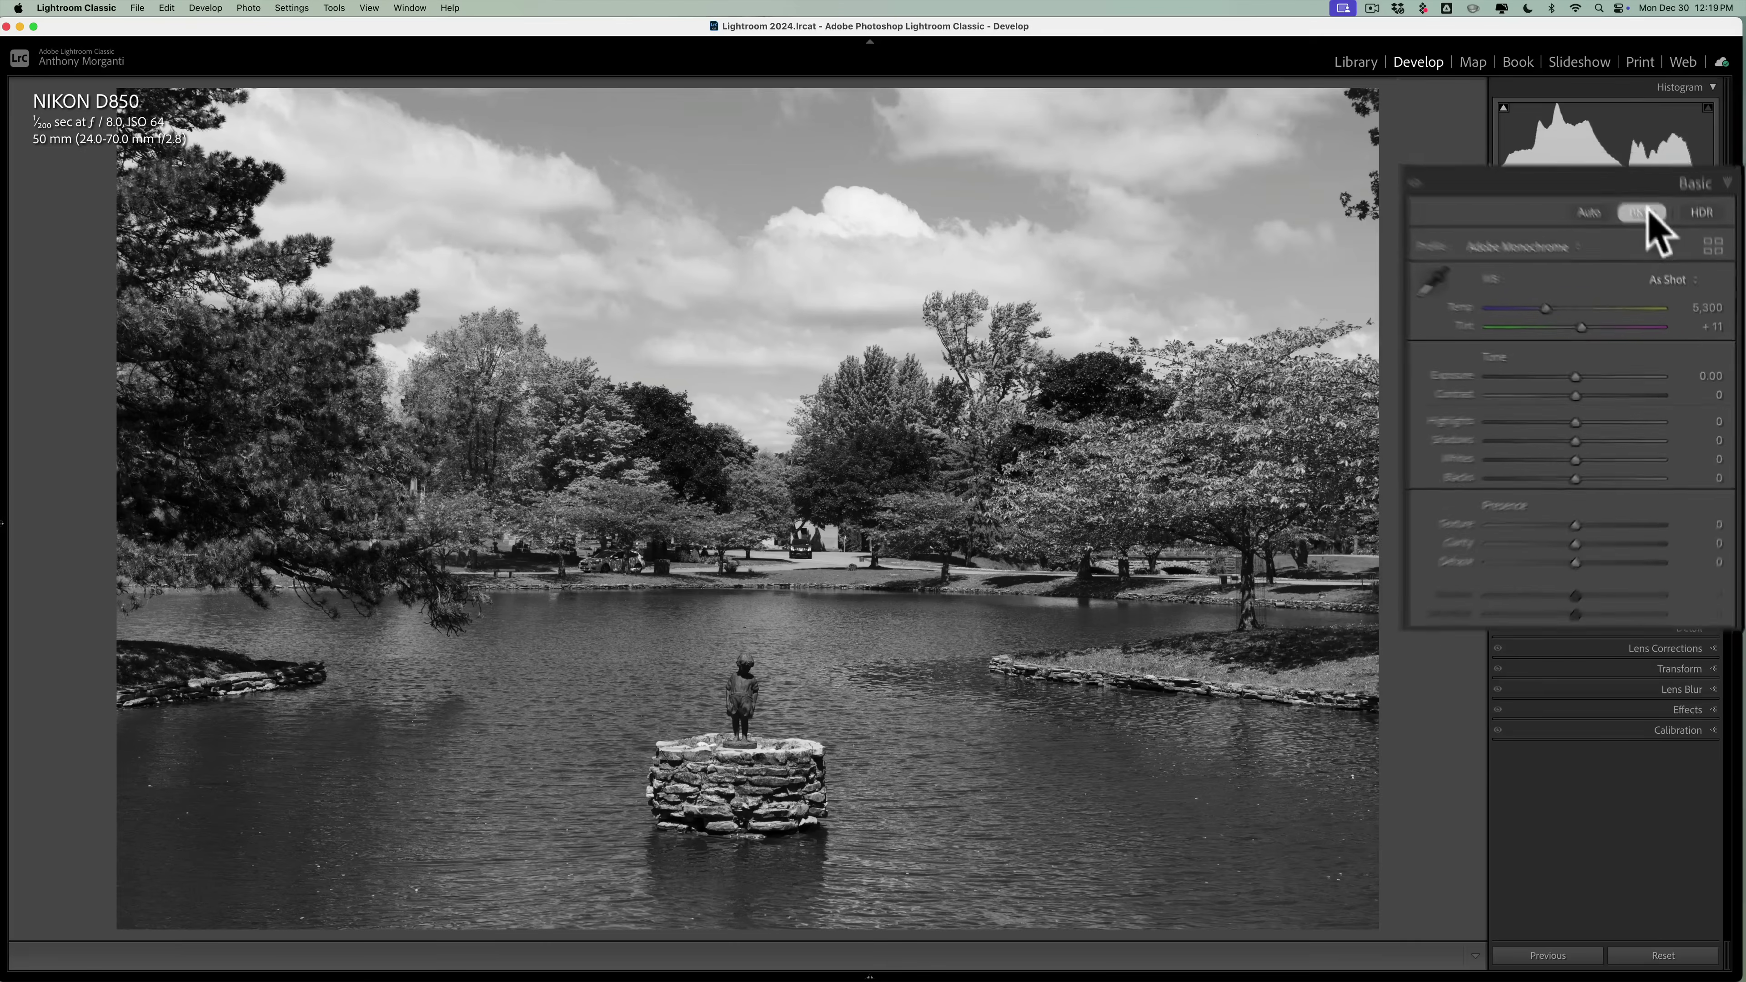
{"action": "left_click", "coordinate": [1607, 141]}
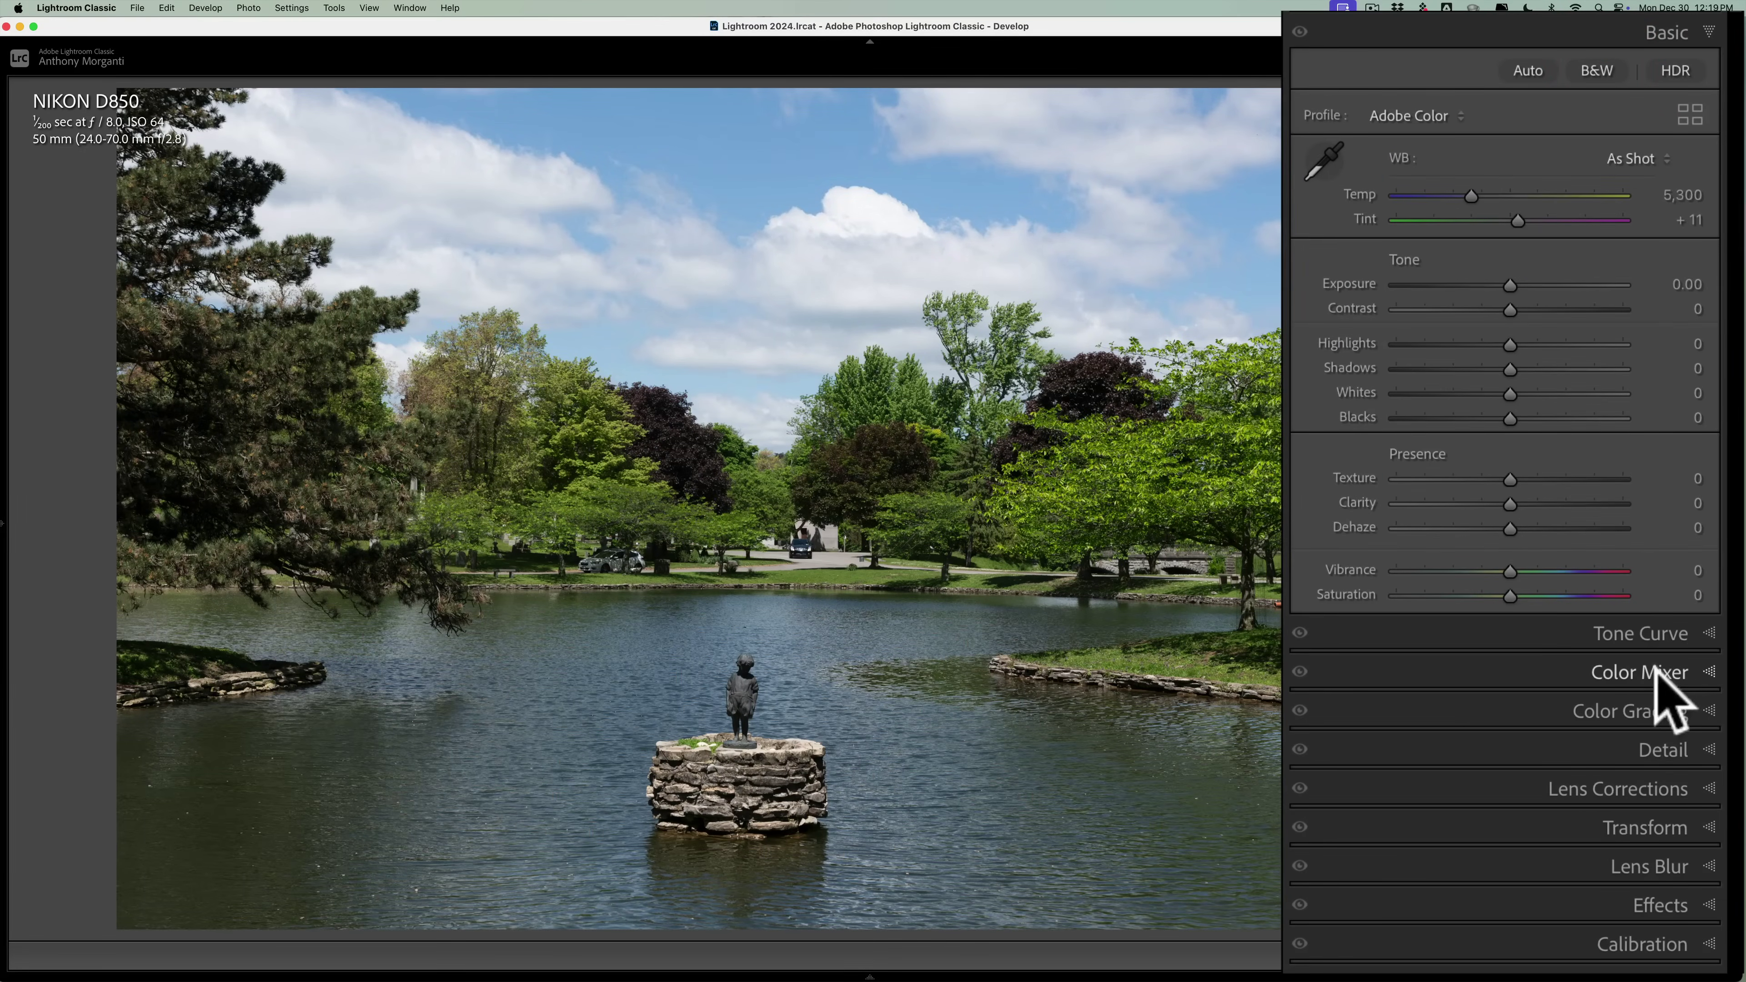
{"action": "left_click", "coordinate": [1598, 71]}
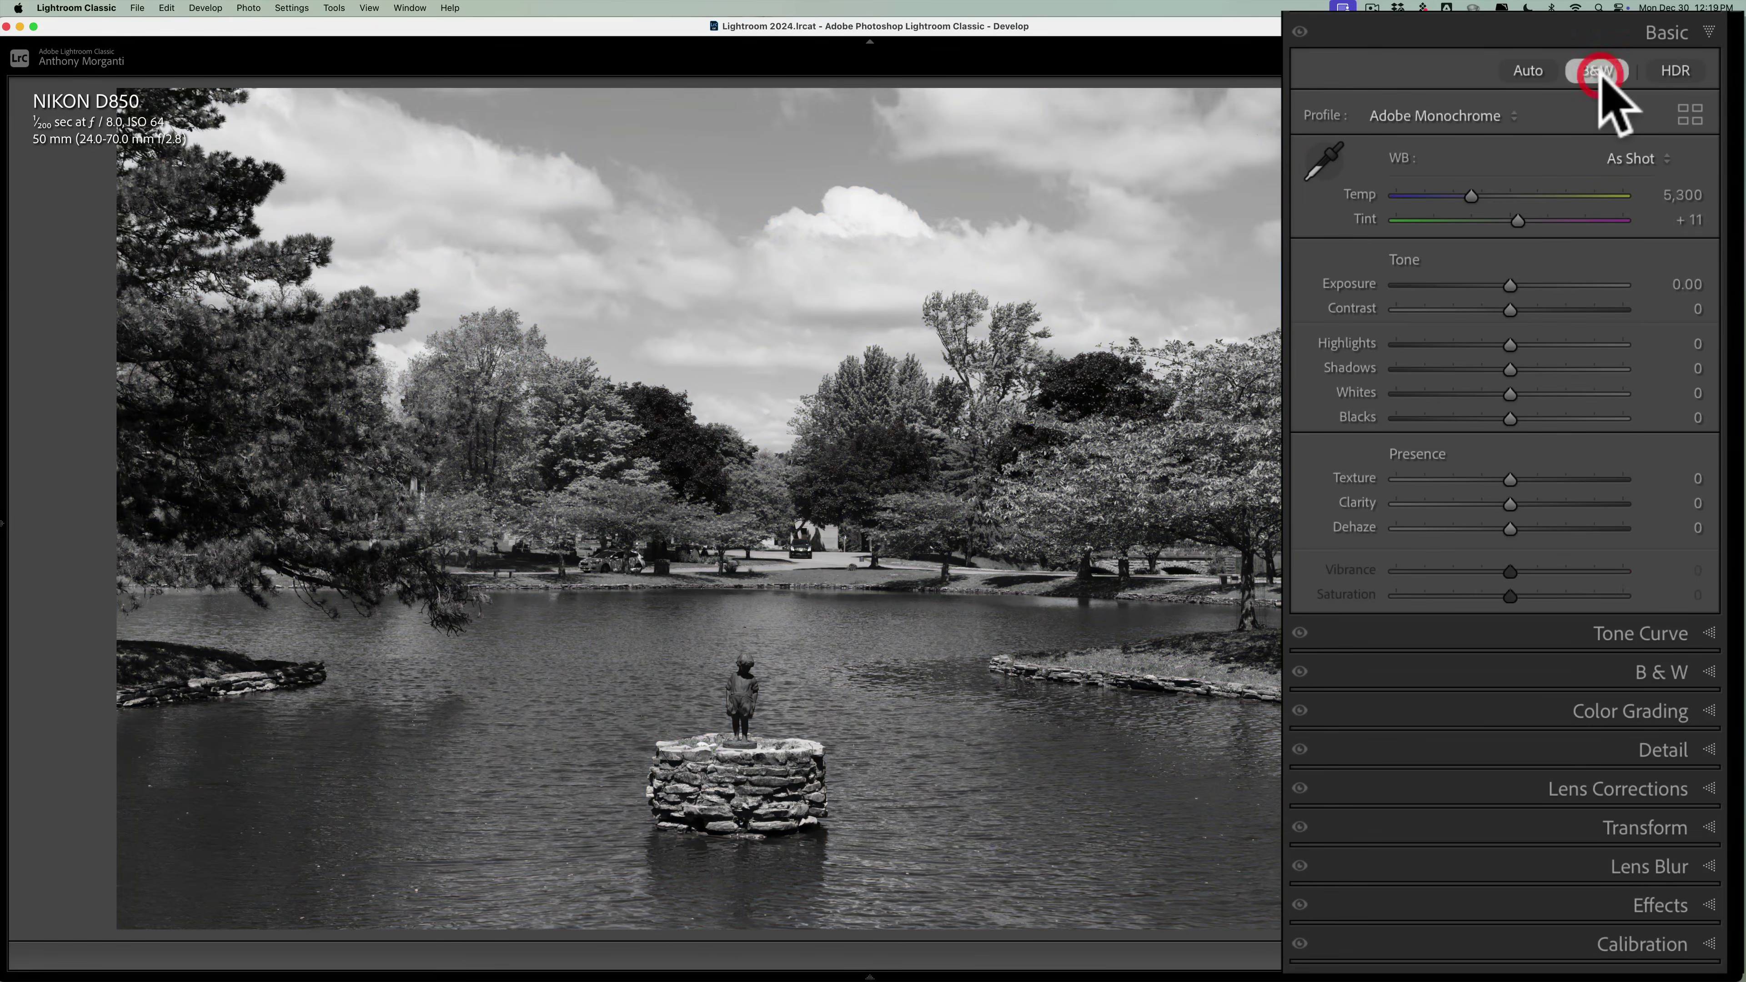
Set the Black & White Mix to Orange +12, Yellow +38, Green −41 and Blue −50.
{"action": "left_click", "coordinate": [1707, 672]}
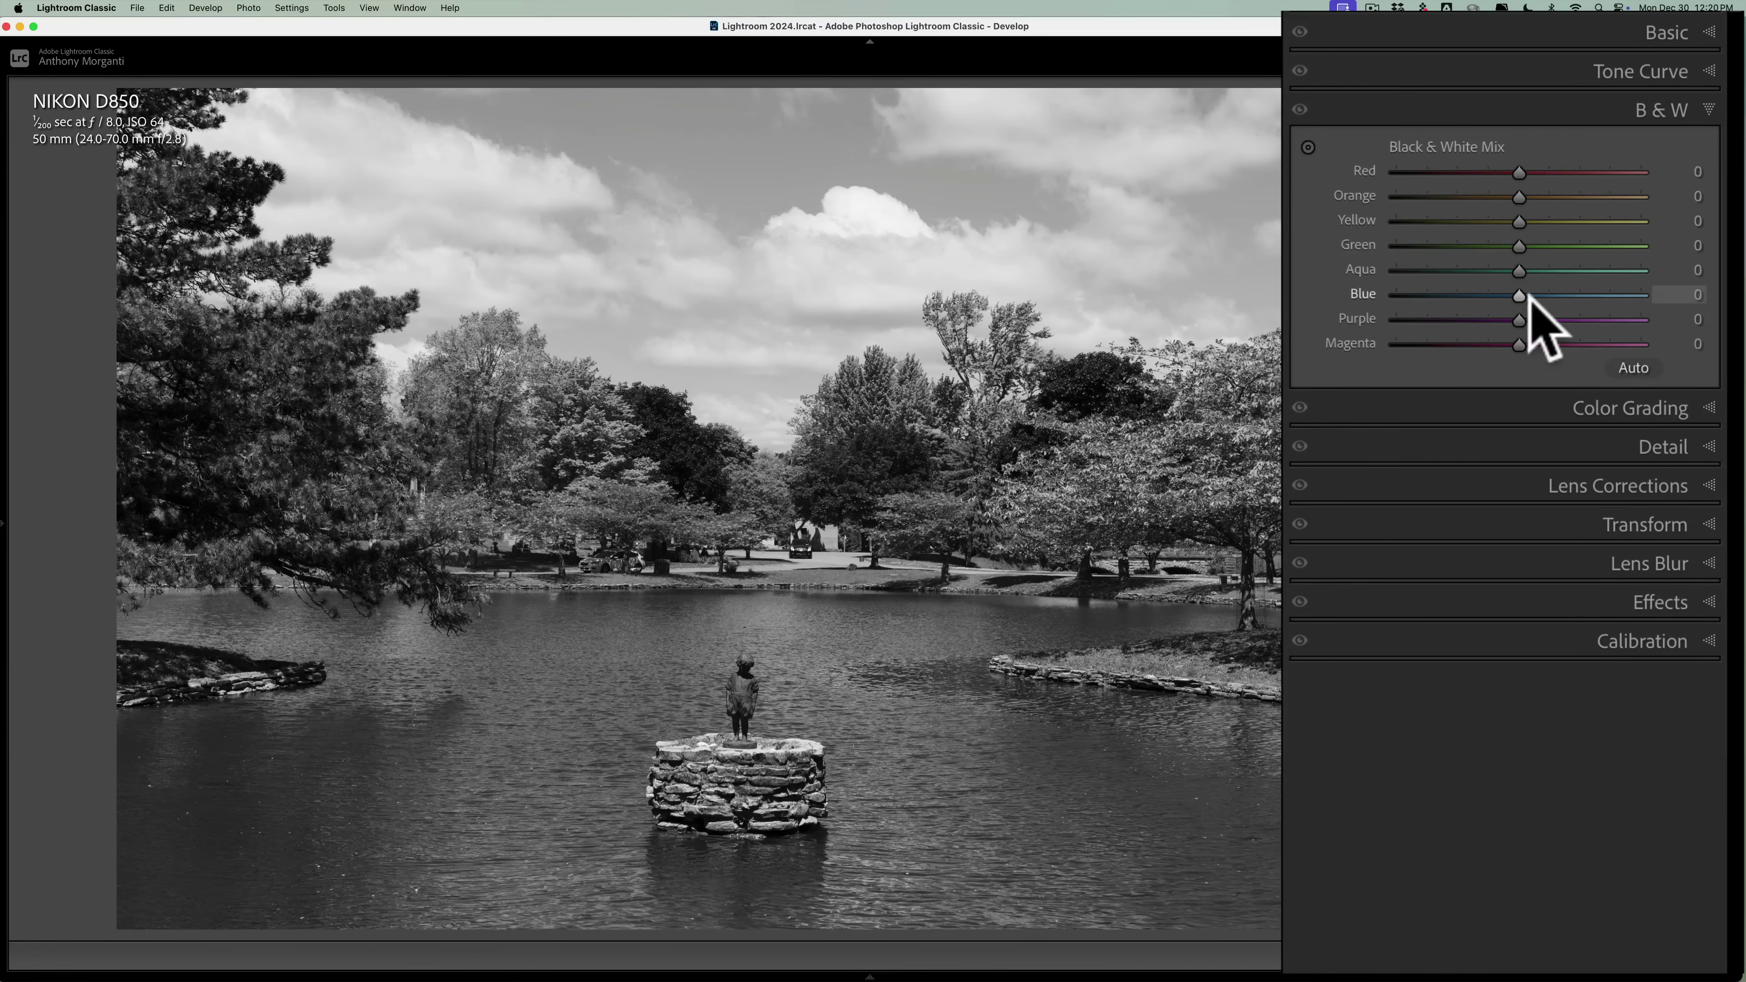
{"action": "left_click_drag", "start_coordinate": [1520, 295], "coordinate": [1458, 296]}
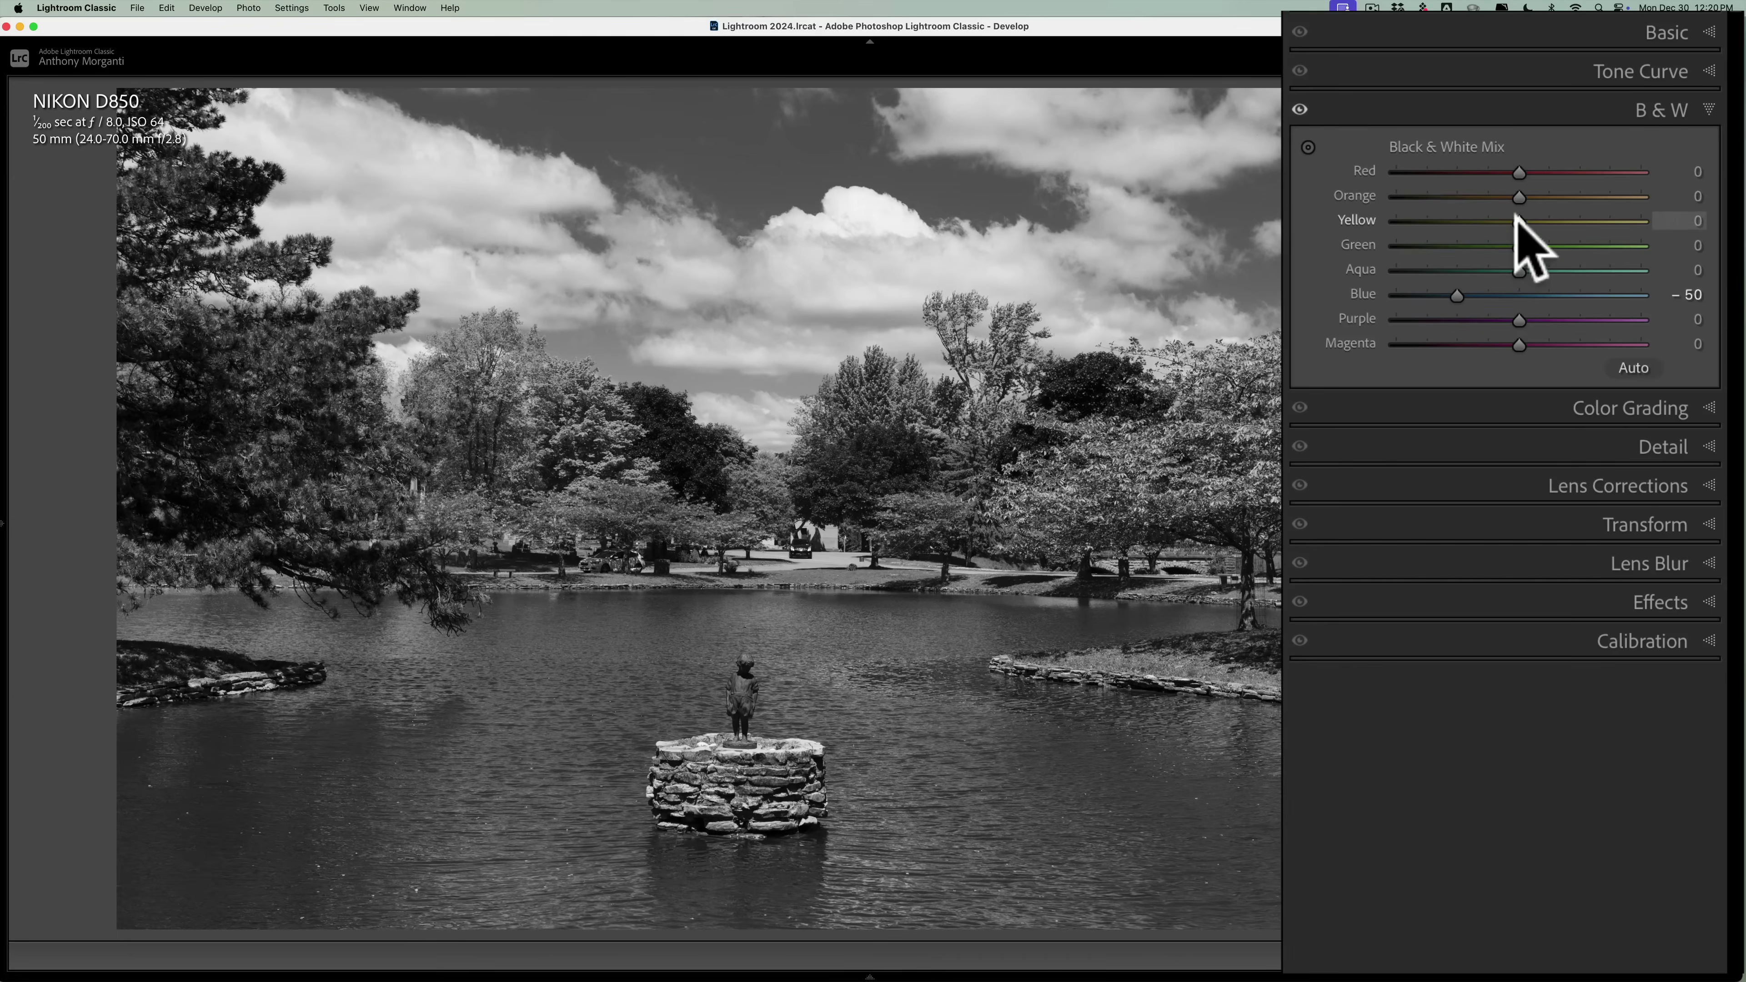
{"action": "mouse_move", "coordinate": [1516, 215]}
{"action": "left_mouse_down"}
{"action": "mouse_move", "coordinate": [1558, 215]}
{"action": "mouse_move", "coordinate": [1520, 243]}
{"action": "mouse_move", "coordinate": [1458, 245]}
{"action": "mouse_move", "coordinate": [1559, 199]}
{"action": "mouse_move", "coordinate": [1471, 198]}
{"action": "mouse_move", "coordinate": [1595, 198]}
{"action": "mouse_move", "coordinate": [1485, 200]}
{"action": "mouse_move", "coordinate": [1563, 202]}
{"action": "mouse_move", "coordinate": [1525, 203]}
{"action": "mouse_move", "coordinate": [1508, 238]}
{"action": "left_mouse_up"}
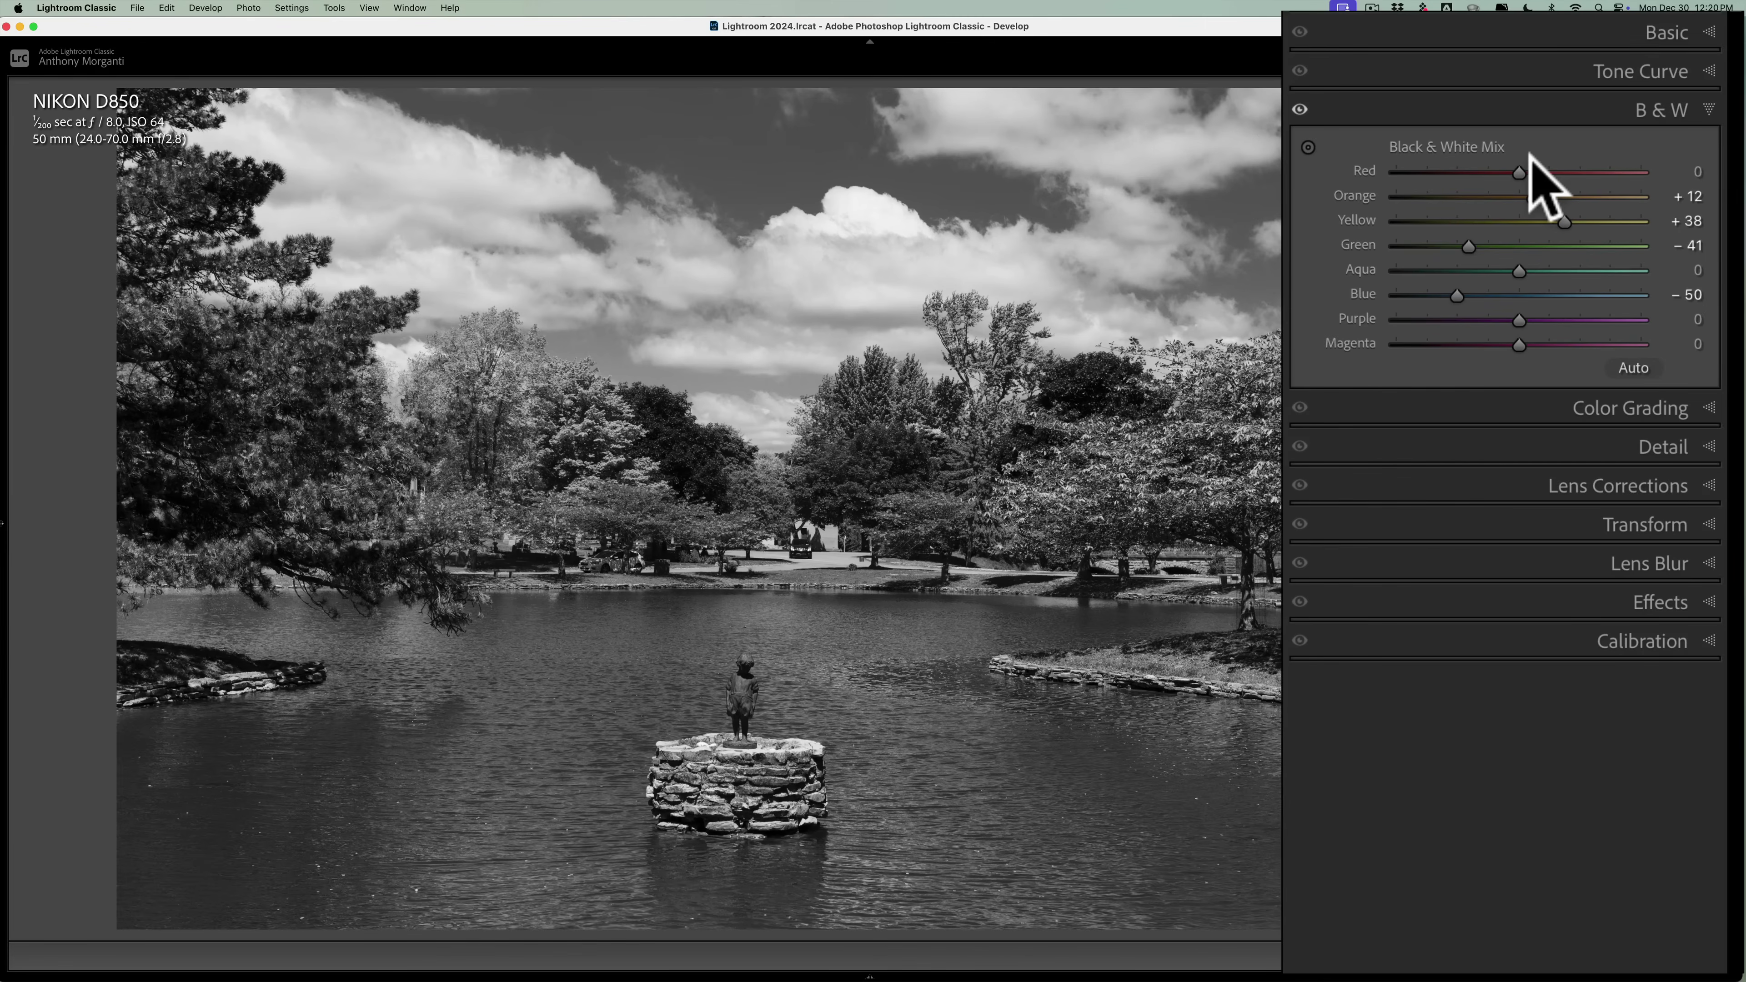
Set the white balance to Temp 4,493 and Tint +38.
{"action": "left_click", "coordinate": [1654, 32]}
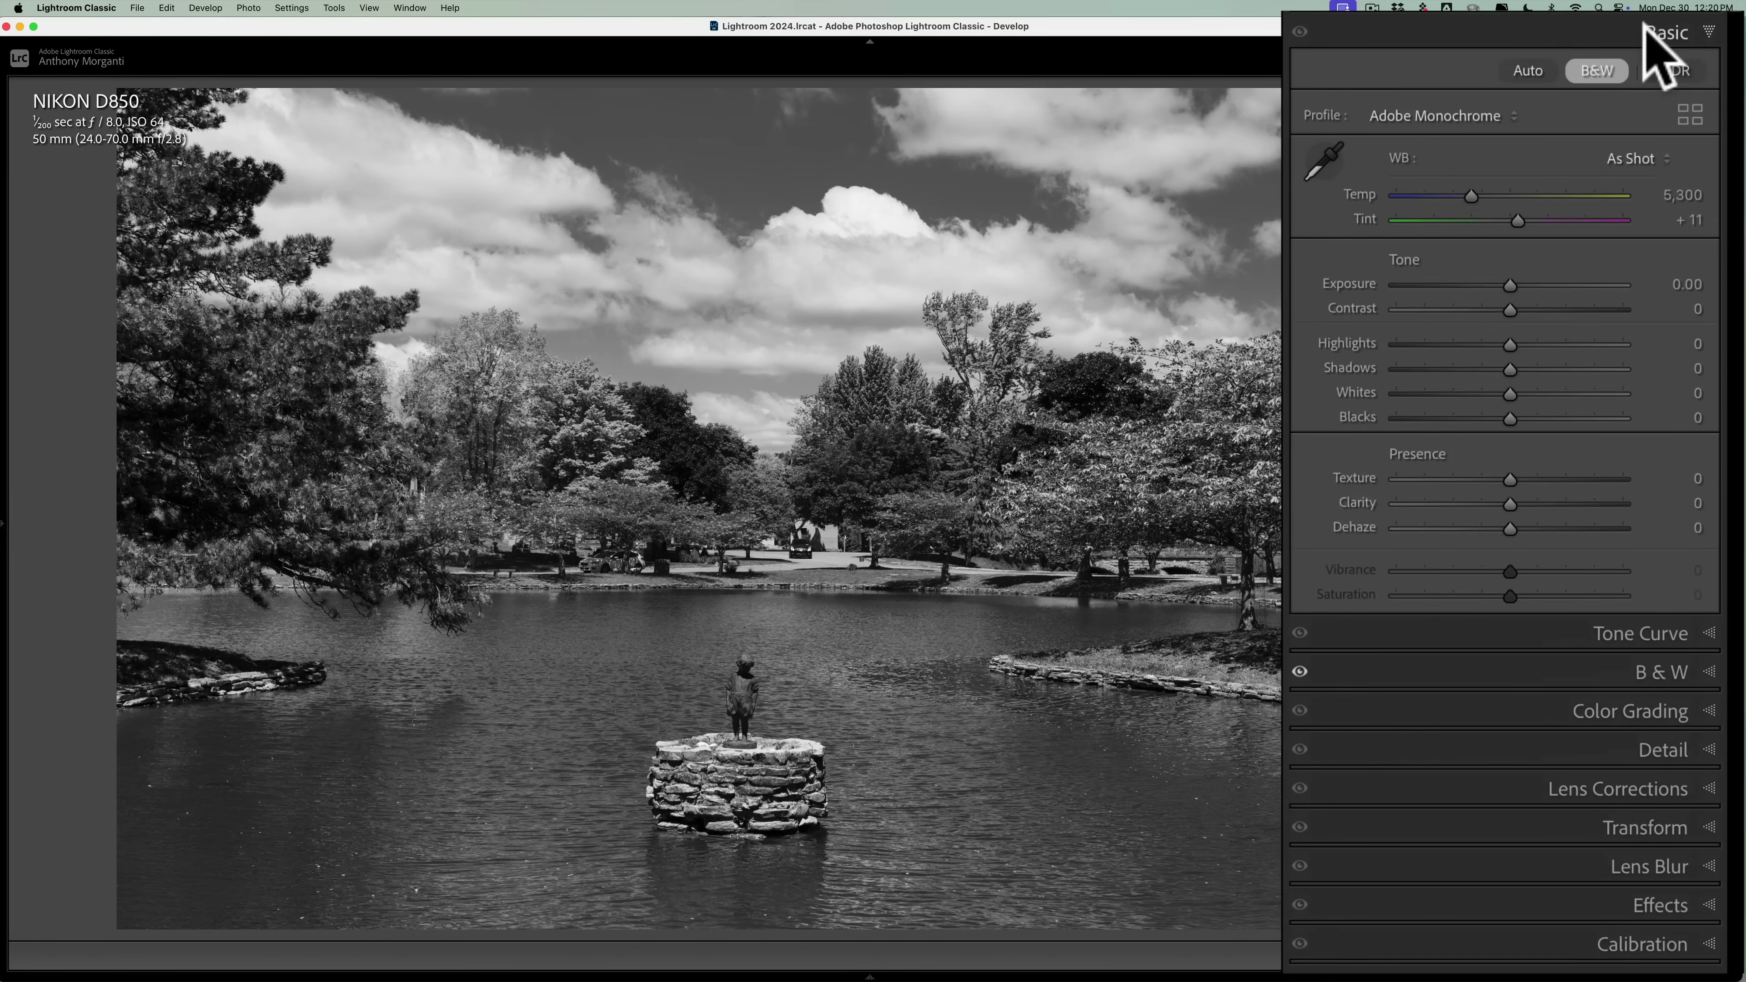
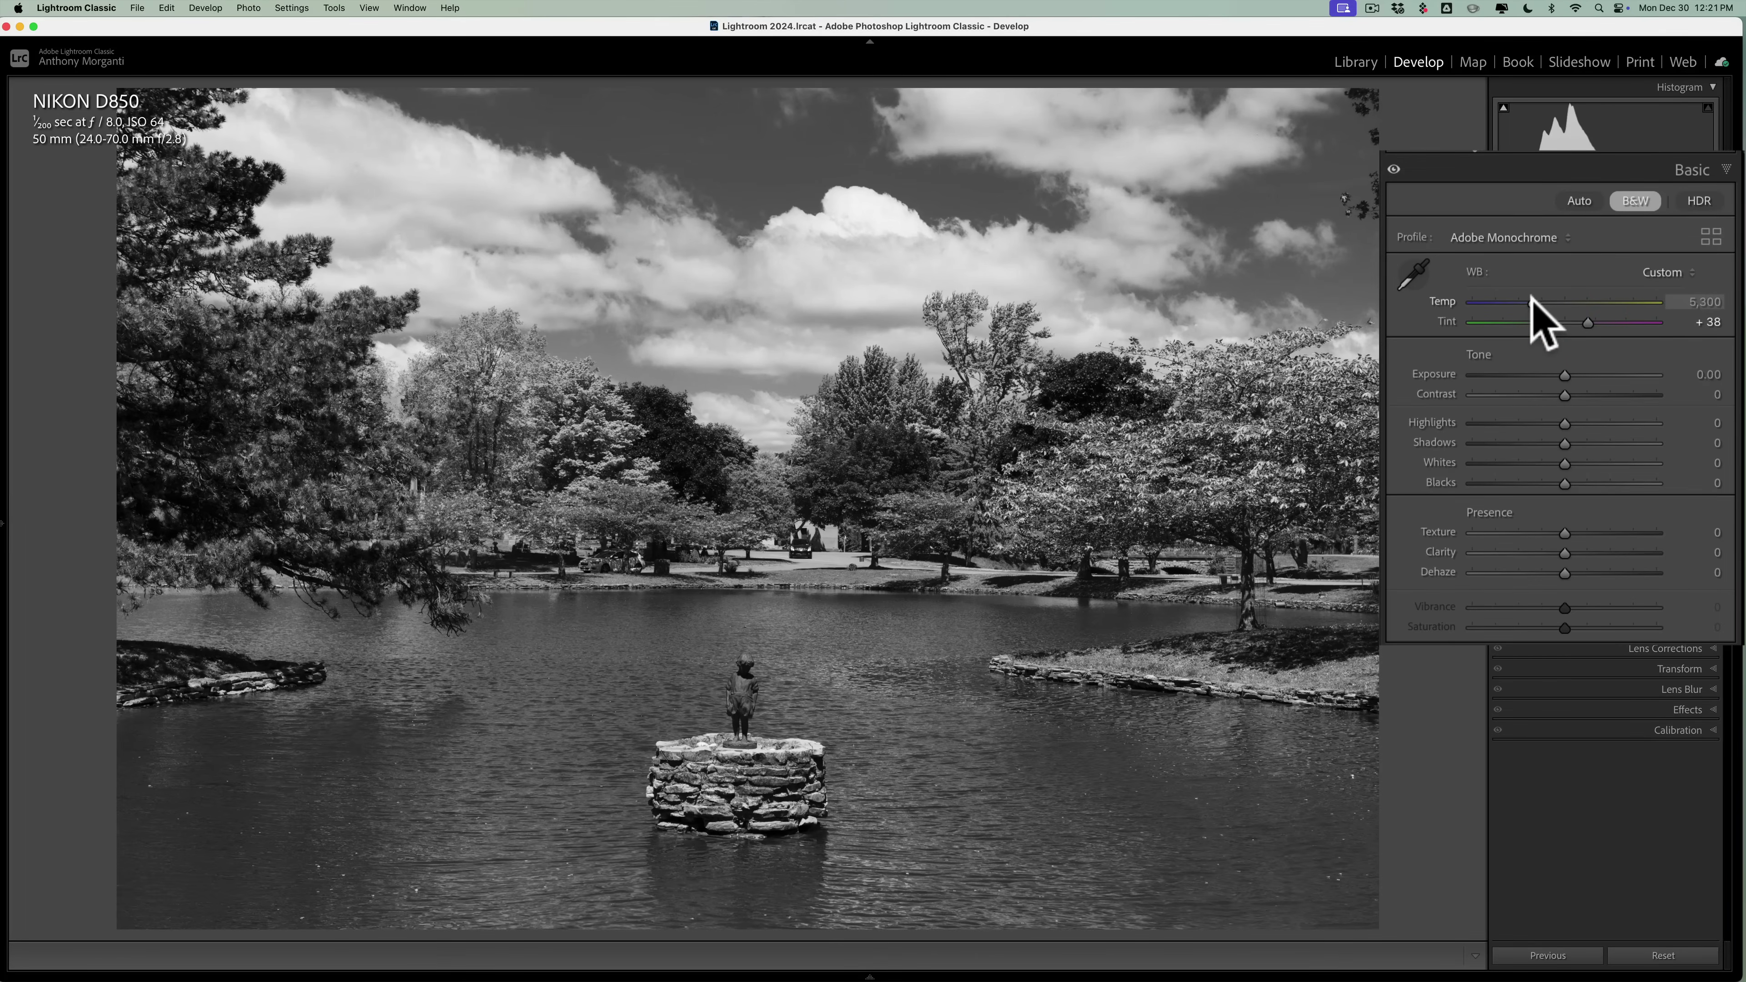
{"action": "mouse_move", "coordinate": [1532, 303]}
{"action": "left_mouse_down"}
{"action": "mouse_move", "coordinate": [1602, 303]}
{"action": "mouse_move", "coordinate": [1518, 303]}
{"action": "left_mouse_up"}
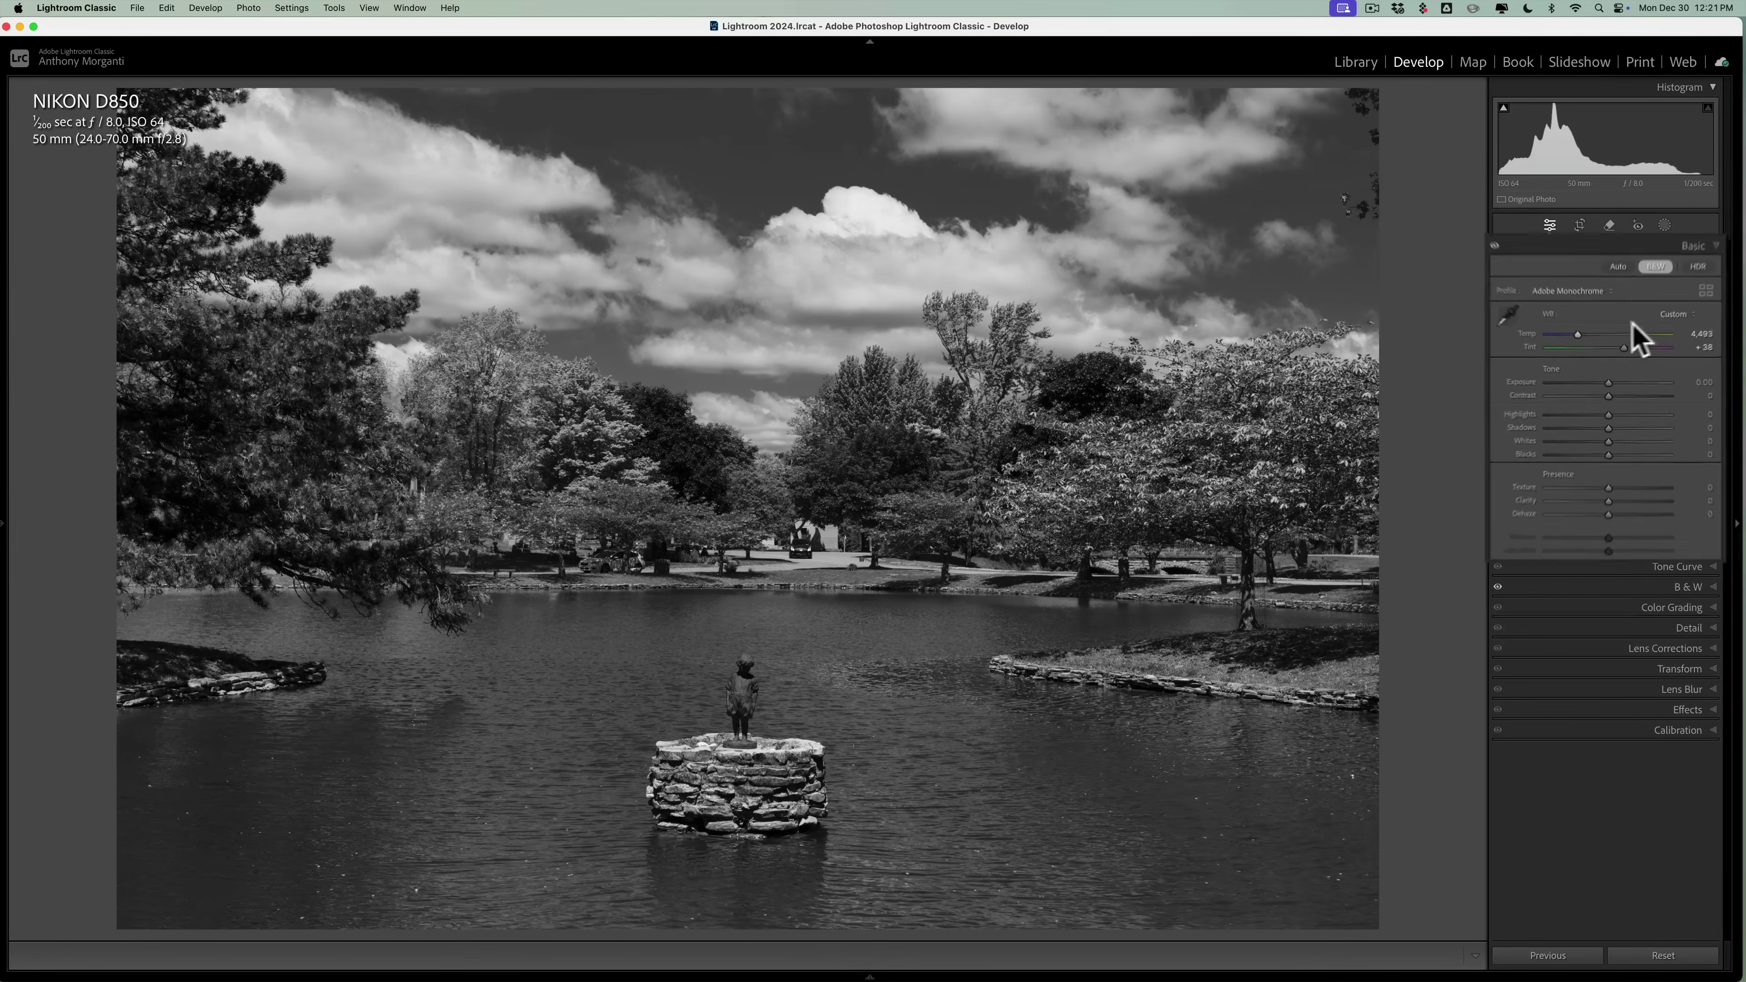
{"action": "left_click", "coordinate": [1686, 252]}
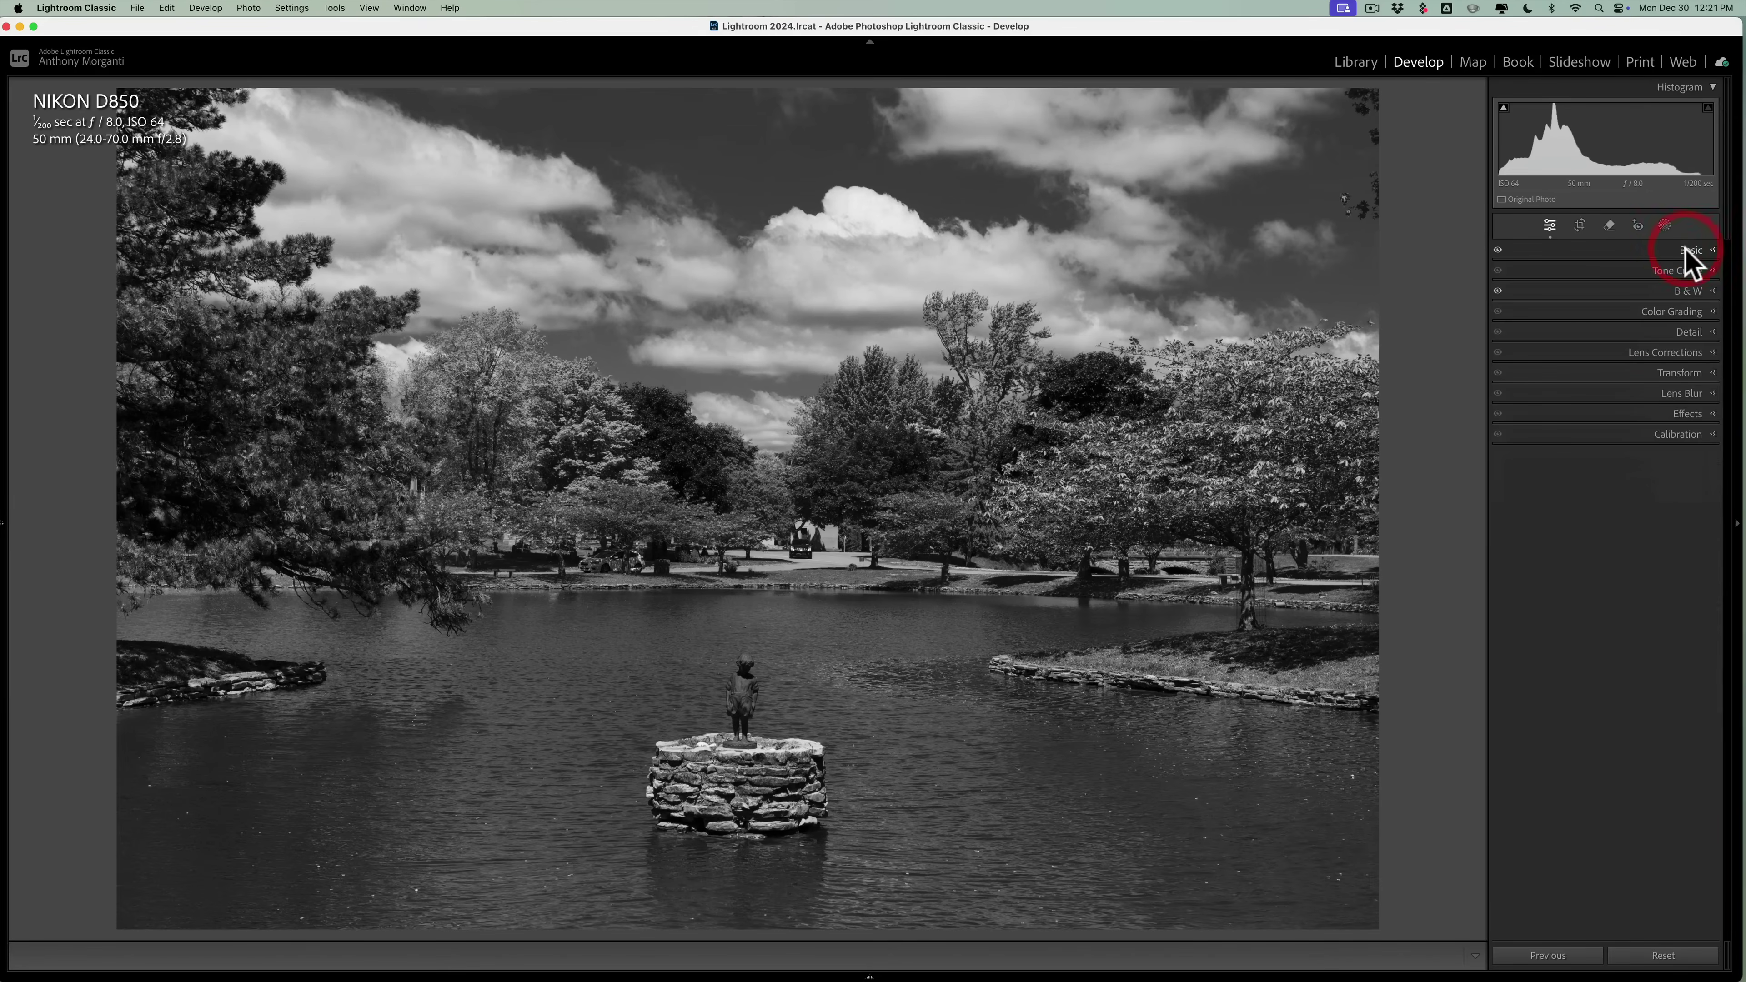
Calibrate Red Primary to Hue +84, Saturation −57, Green Primary to Hue −2, Saturation −21, and Blue Primary to Hue −37 with raised Saturation.
{"action": "left_click", "coordinate": [1681, 434]}
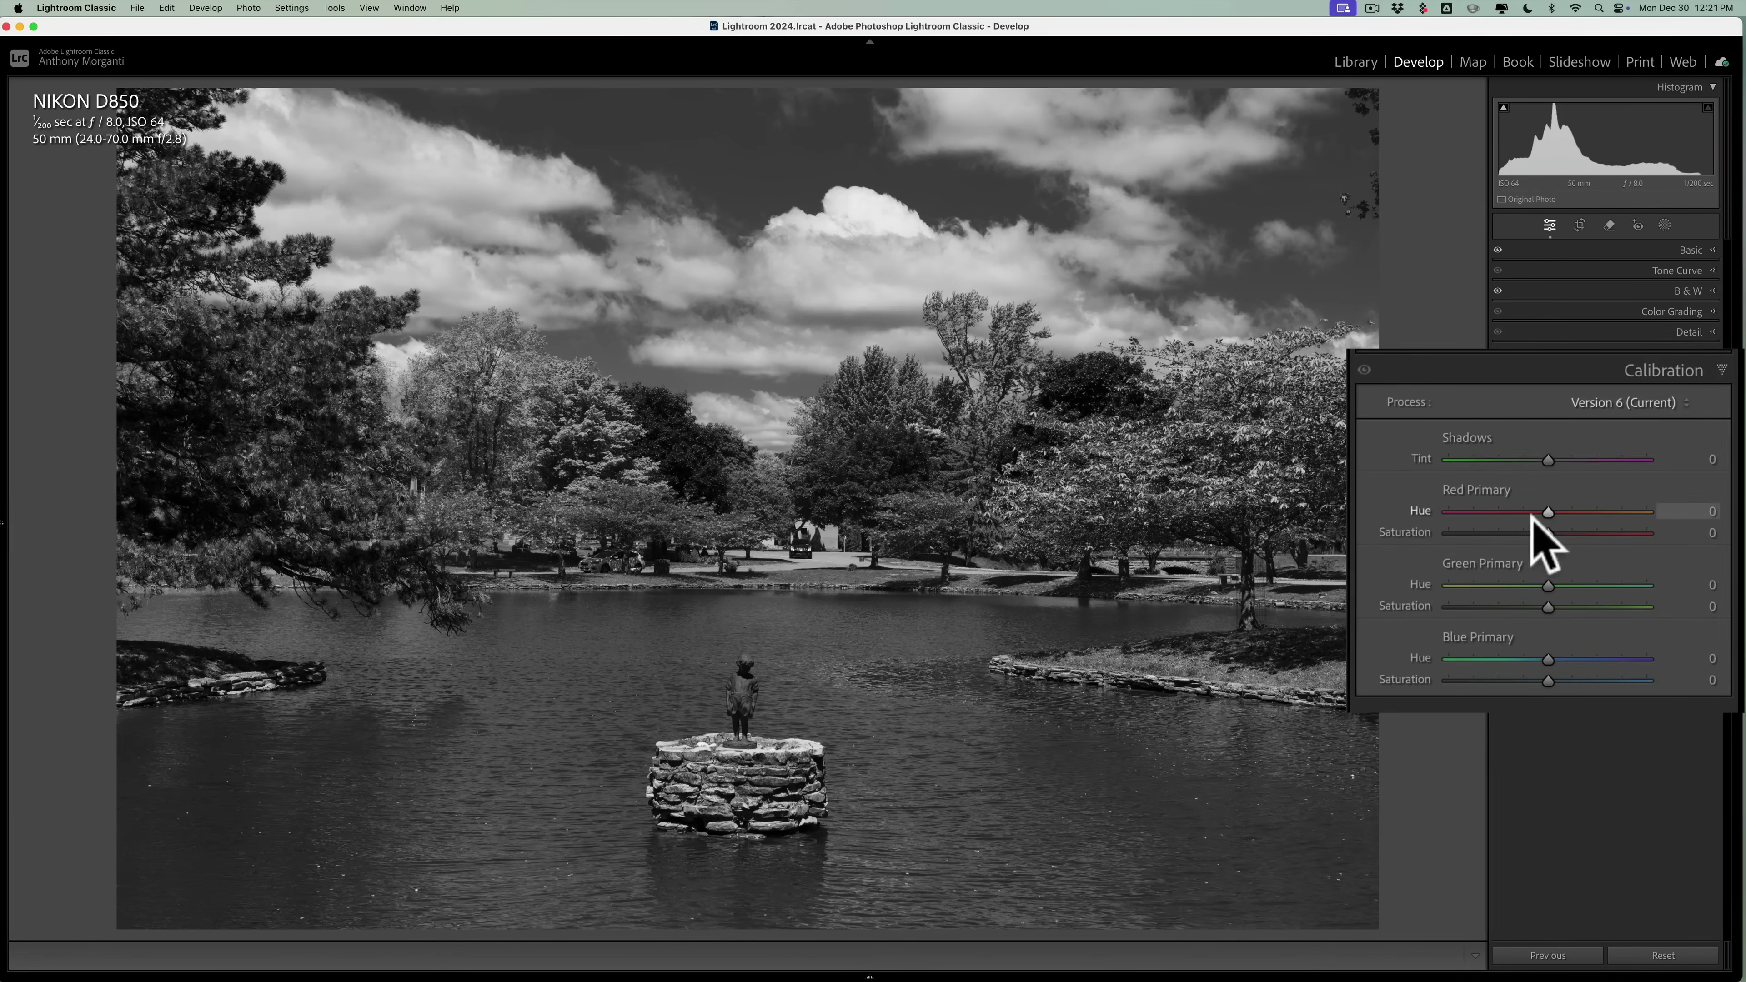
{"action": "left_click_drag", "start_coordinate": [1547, 510], "coordinate": [1491, 533]}
{"action": "mouse_move", "coordinate": [1547, 586]}
{"action": "left_mouse_down"}
{"action": "mouse_move", "coordinate": [1598, 585]}
{"action": "mouse_move", "coordinate": [1544, 585]}
{"action": "mouse_move", "coordinate": [1543, 605]}
{"action": "mouse_move", "coordinate": [1606, 605]}
{"action": "mouse_move", "coordinate": [1525, 606]}
{"action": "left_mouse_up"}
{"action": "left_click_drag", "start_coordinate": [1548, 658], "coordinate": [1589, 680]}
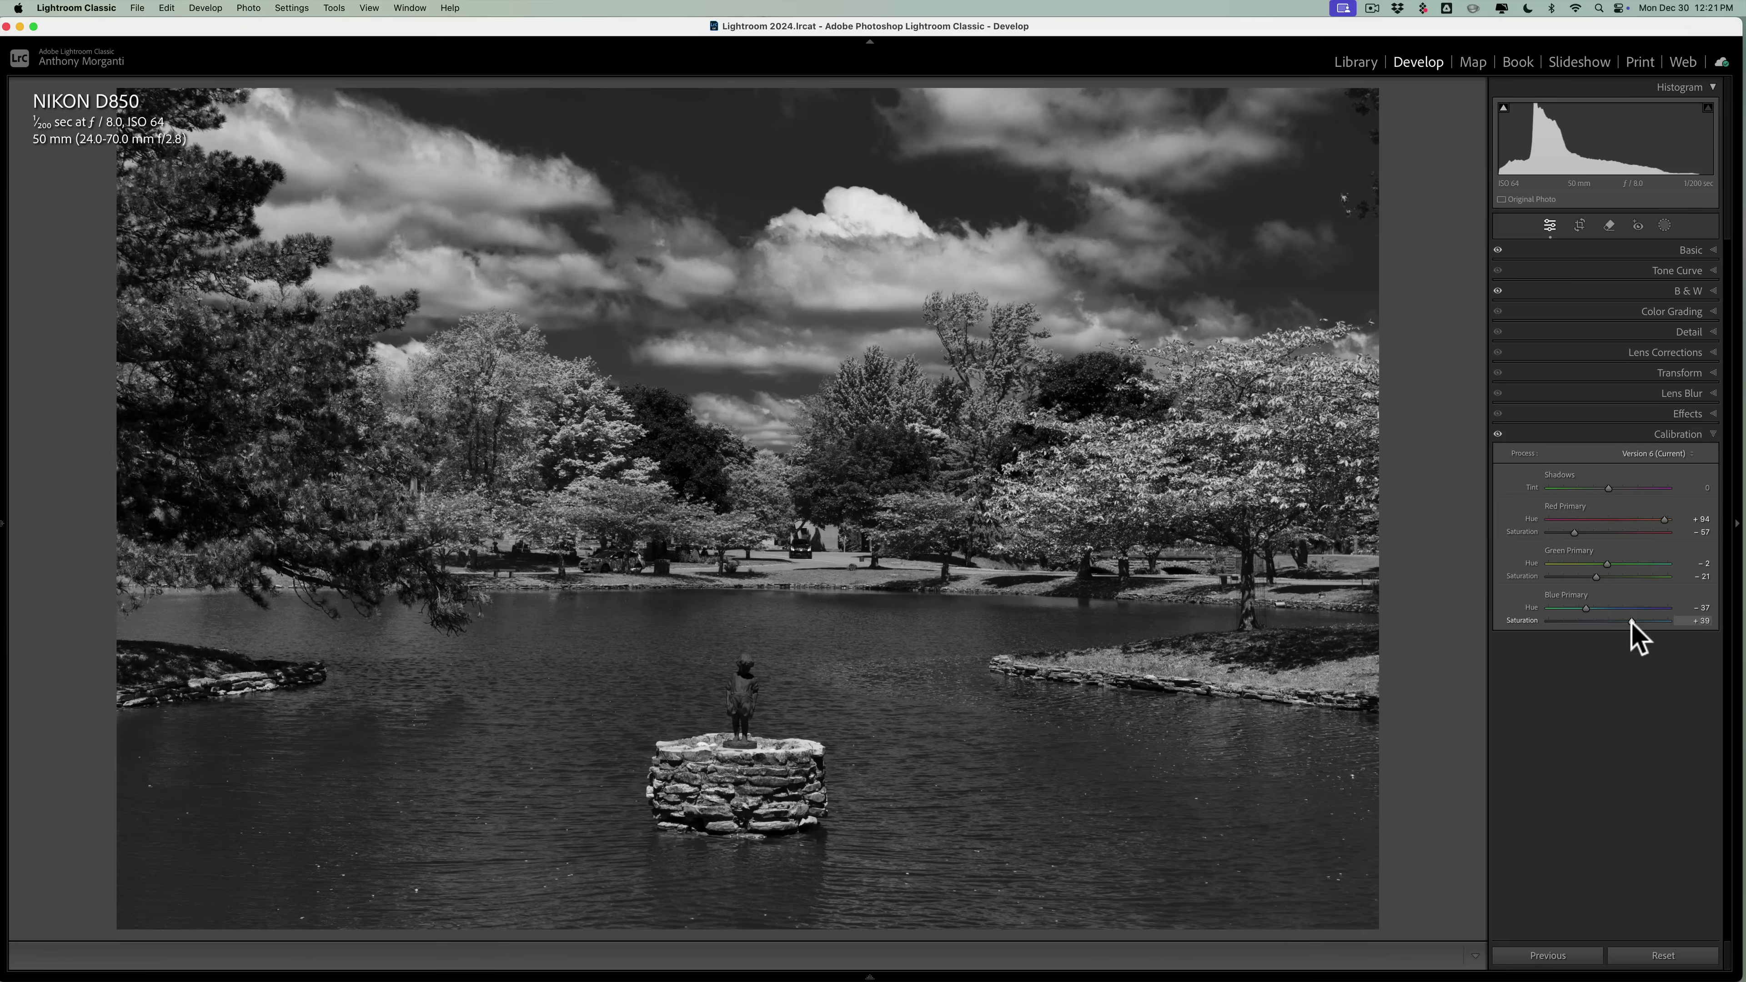
{"action": "left_click", "coordinate": [1688, 438]}
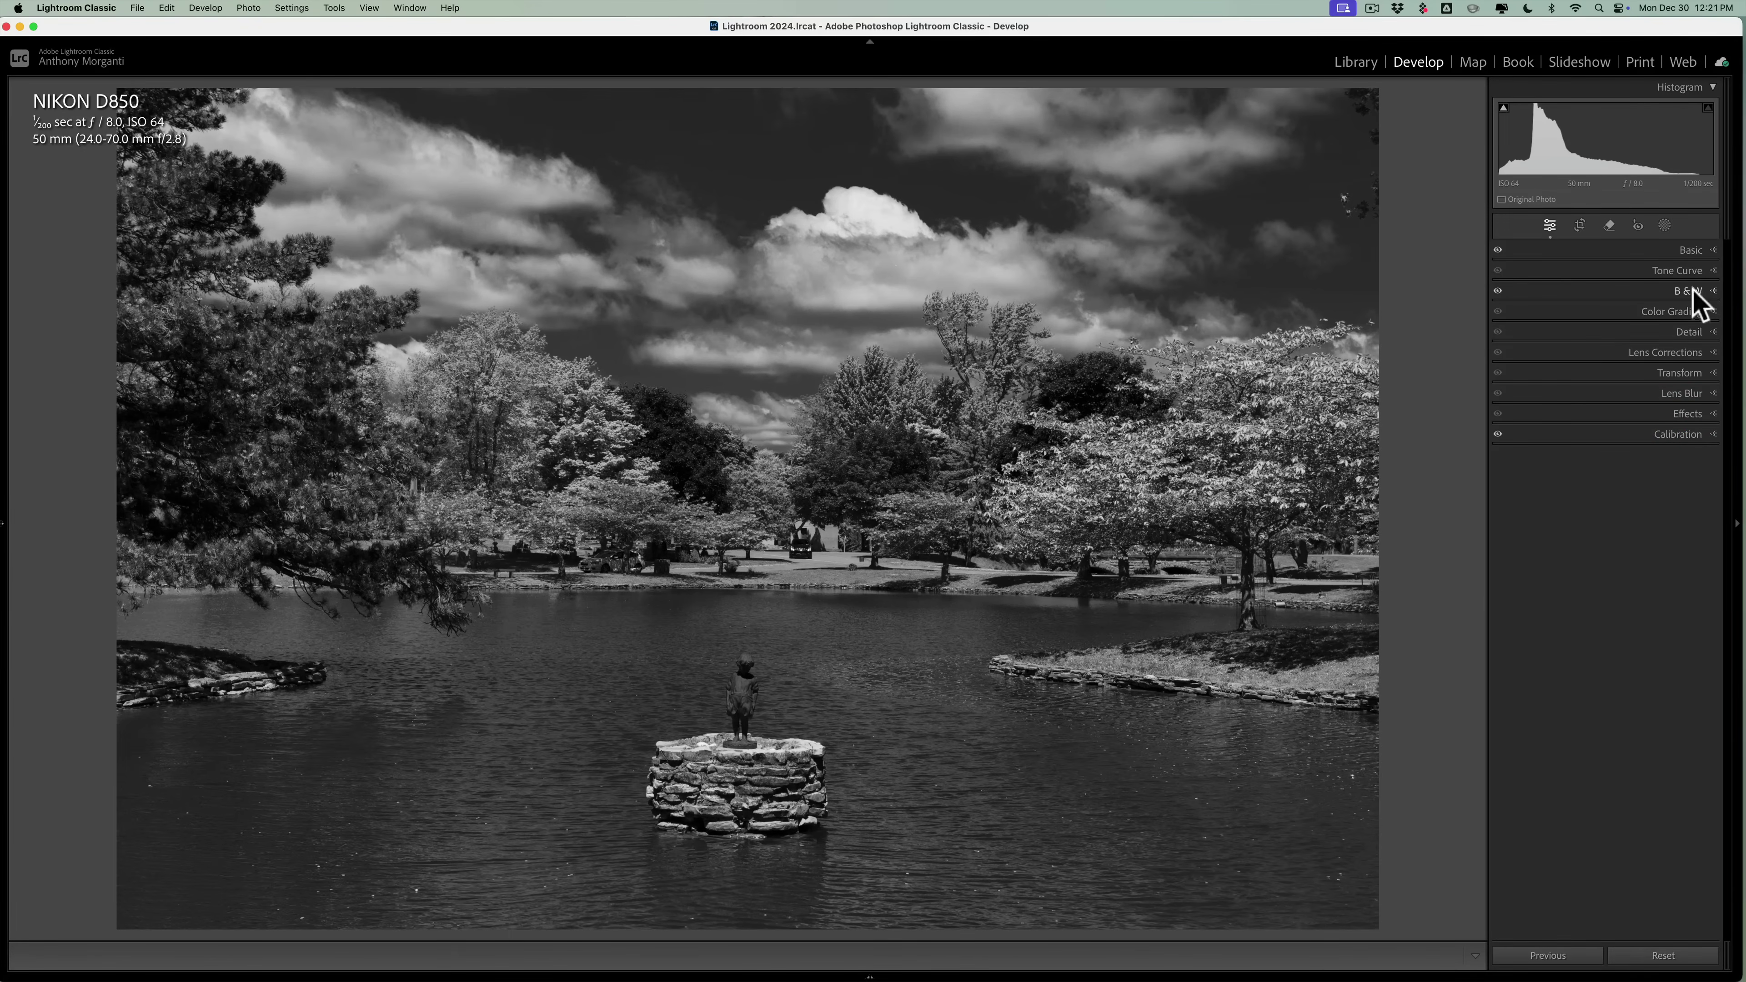
Reset all Develop adjustments so the photo is back to its original colour.
{"action": "left_click", "coordinate": [1692, 251]}
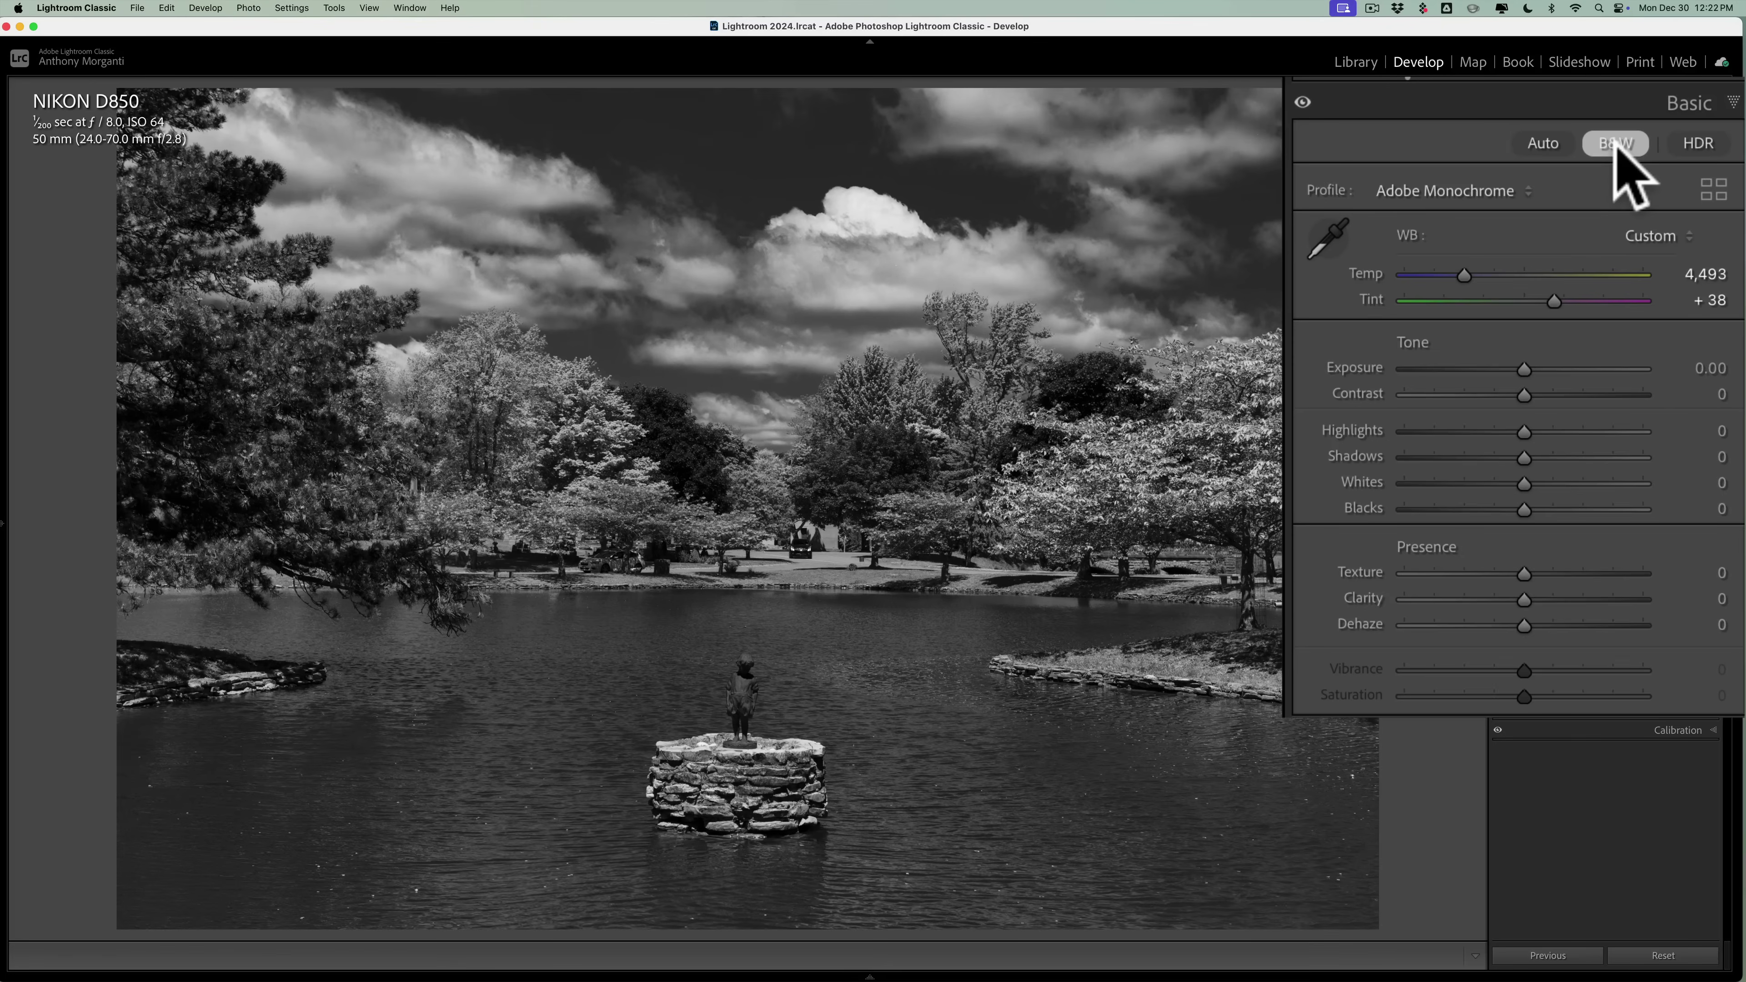
{"action": "left_click", "coordinate": [1657, 955]}
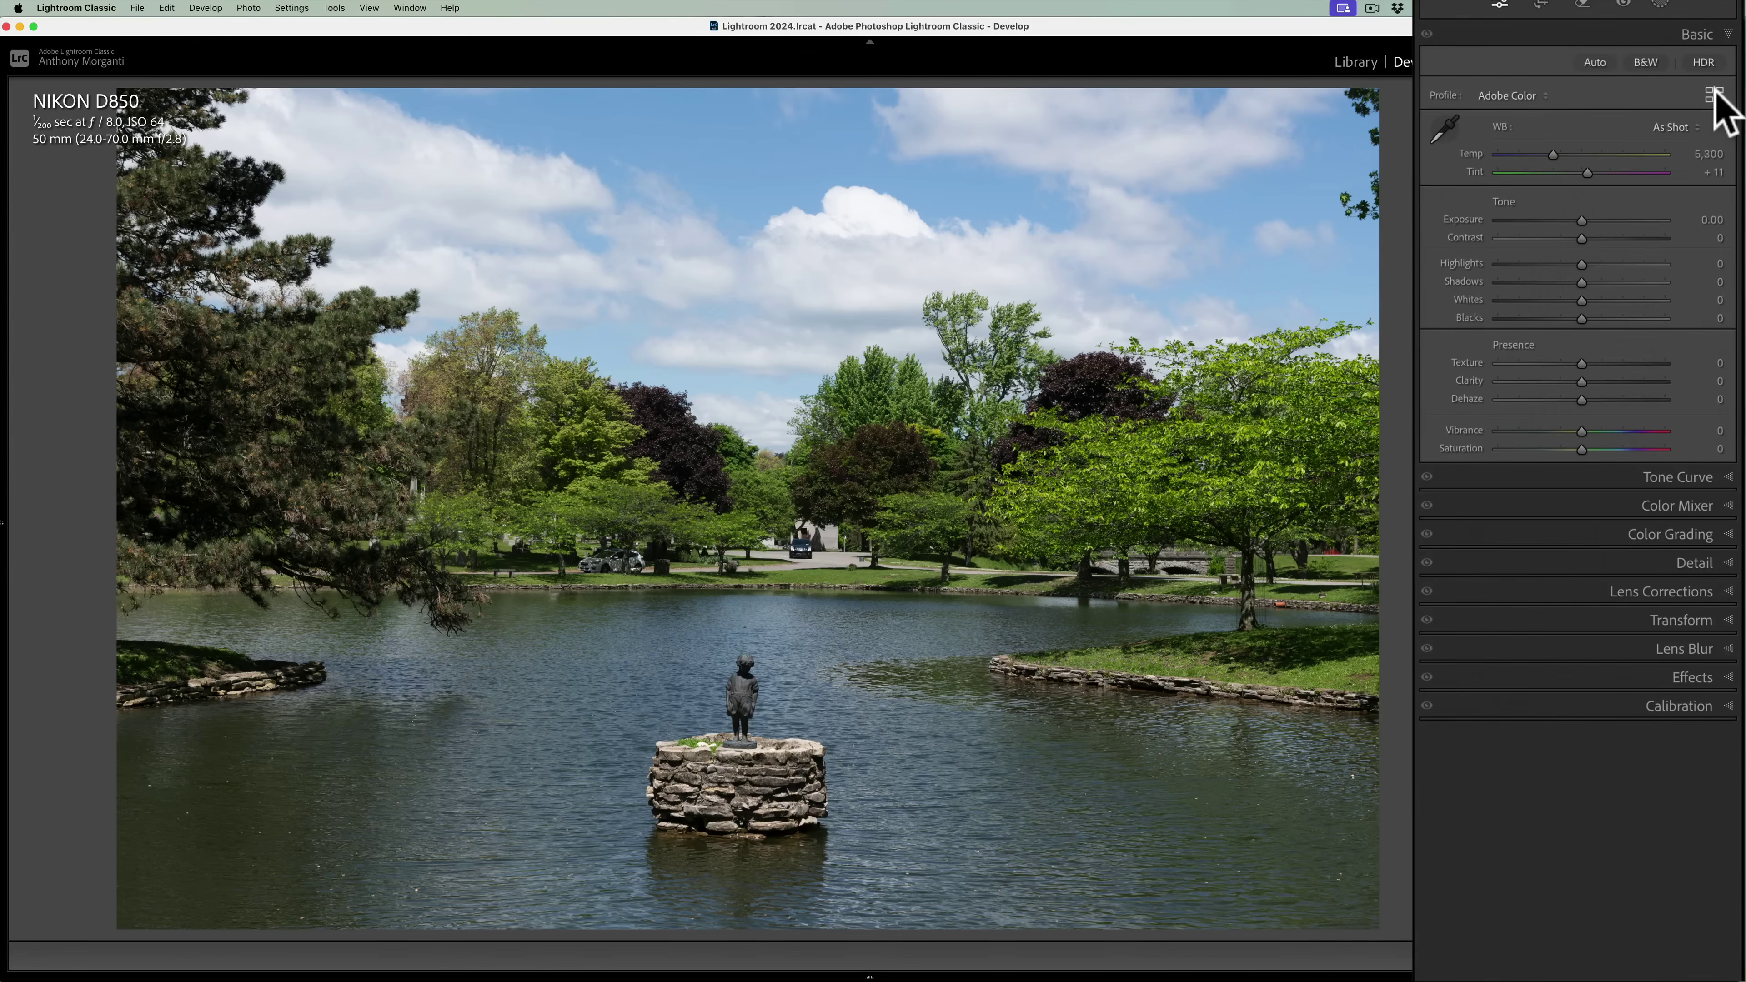
Apply the B&W 06 profile from the Profile Browser with an Amount of 114.
{"action": "left_click", "coordinate": [1715, 93]}
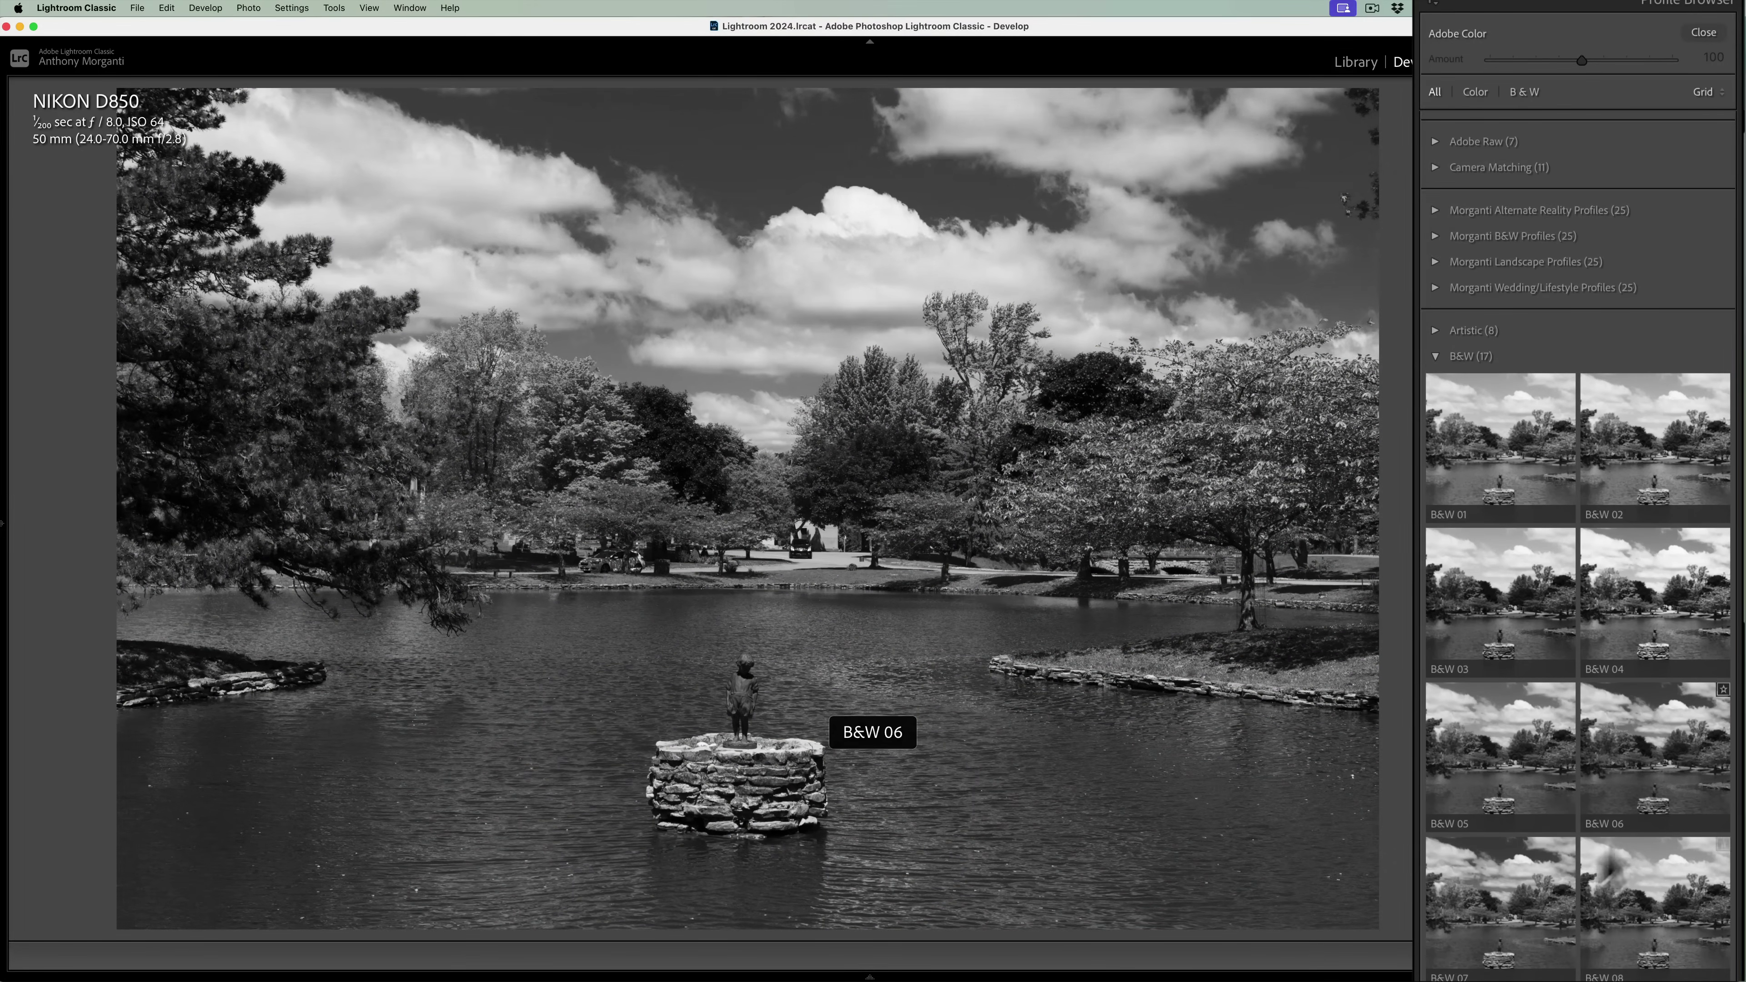
{"action": "left_click", "coordinate": [1640, 735]}
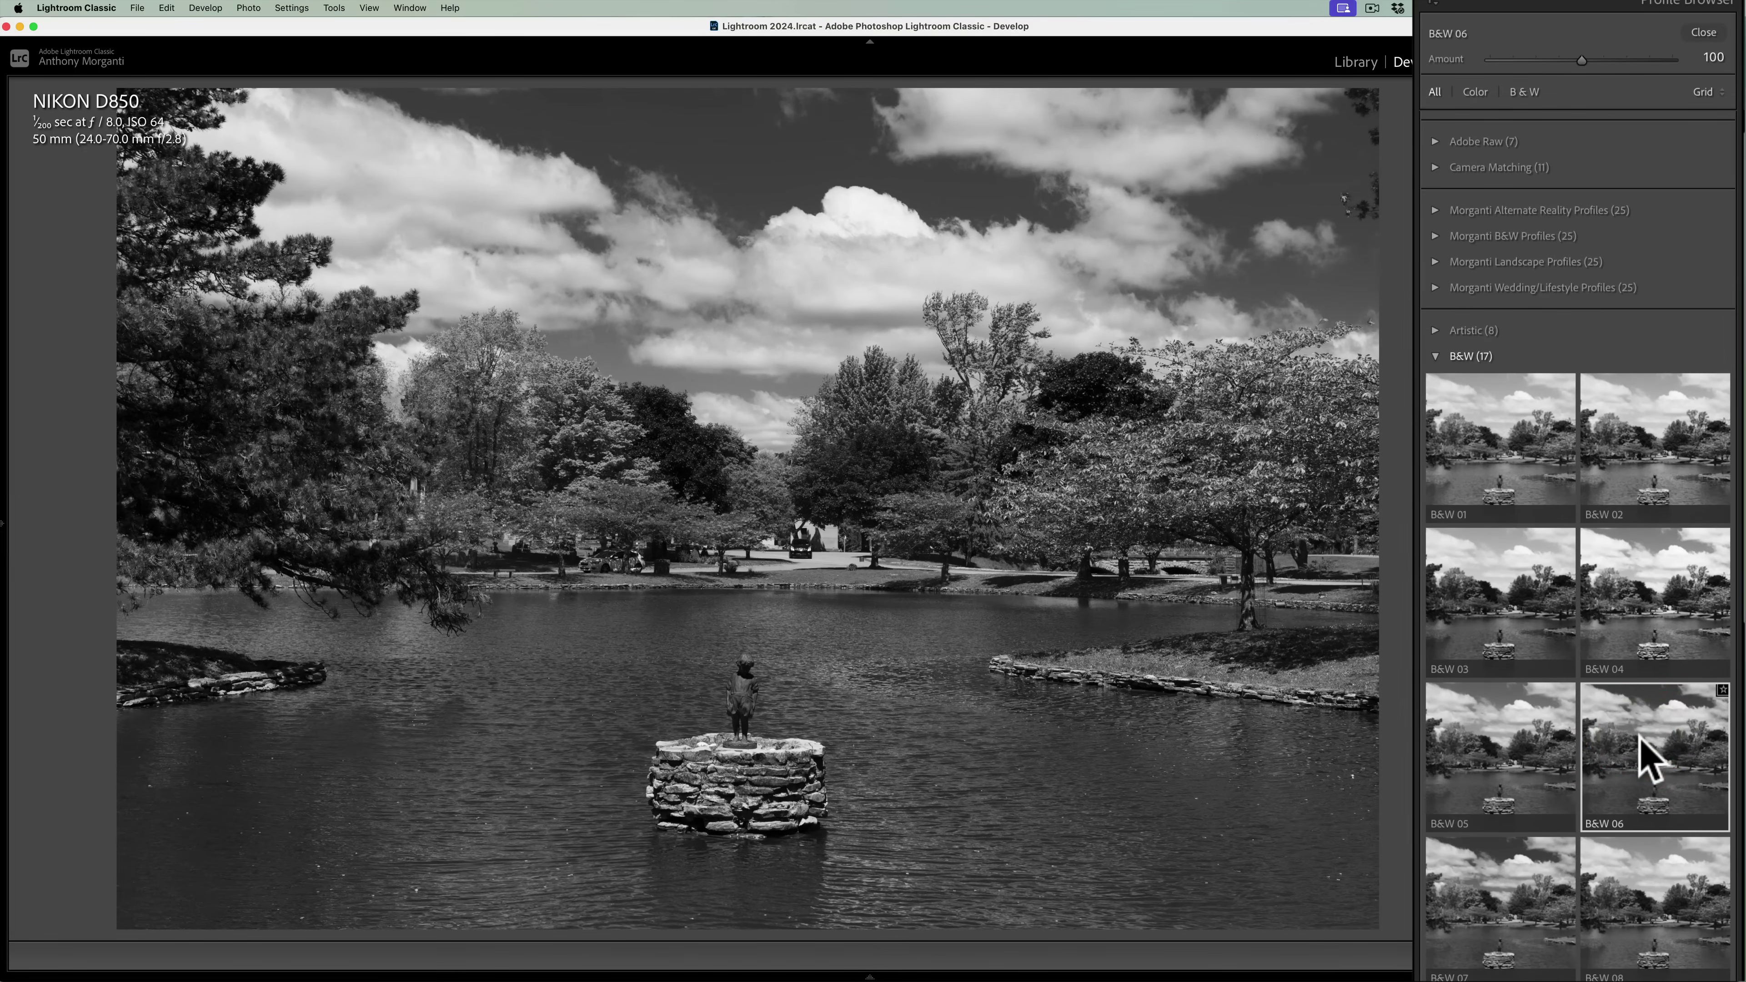
{"action": "left_click_drag", "start_coordinate": [1579, 58], "coordinate": [1487, 61]}
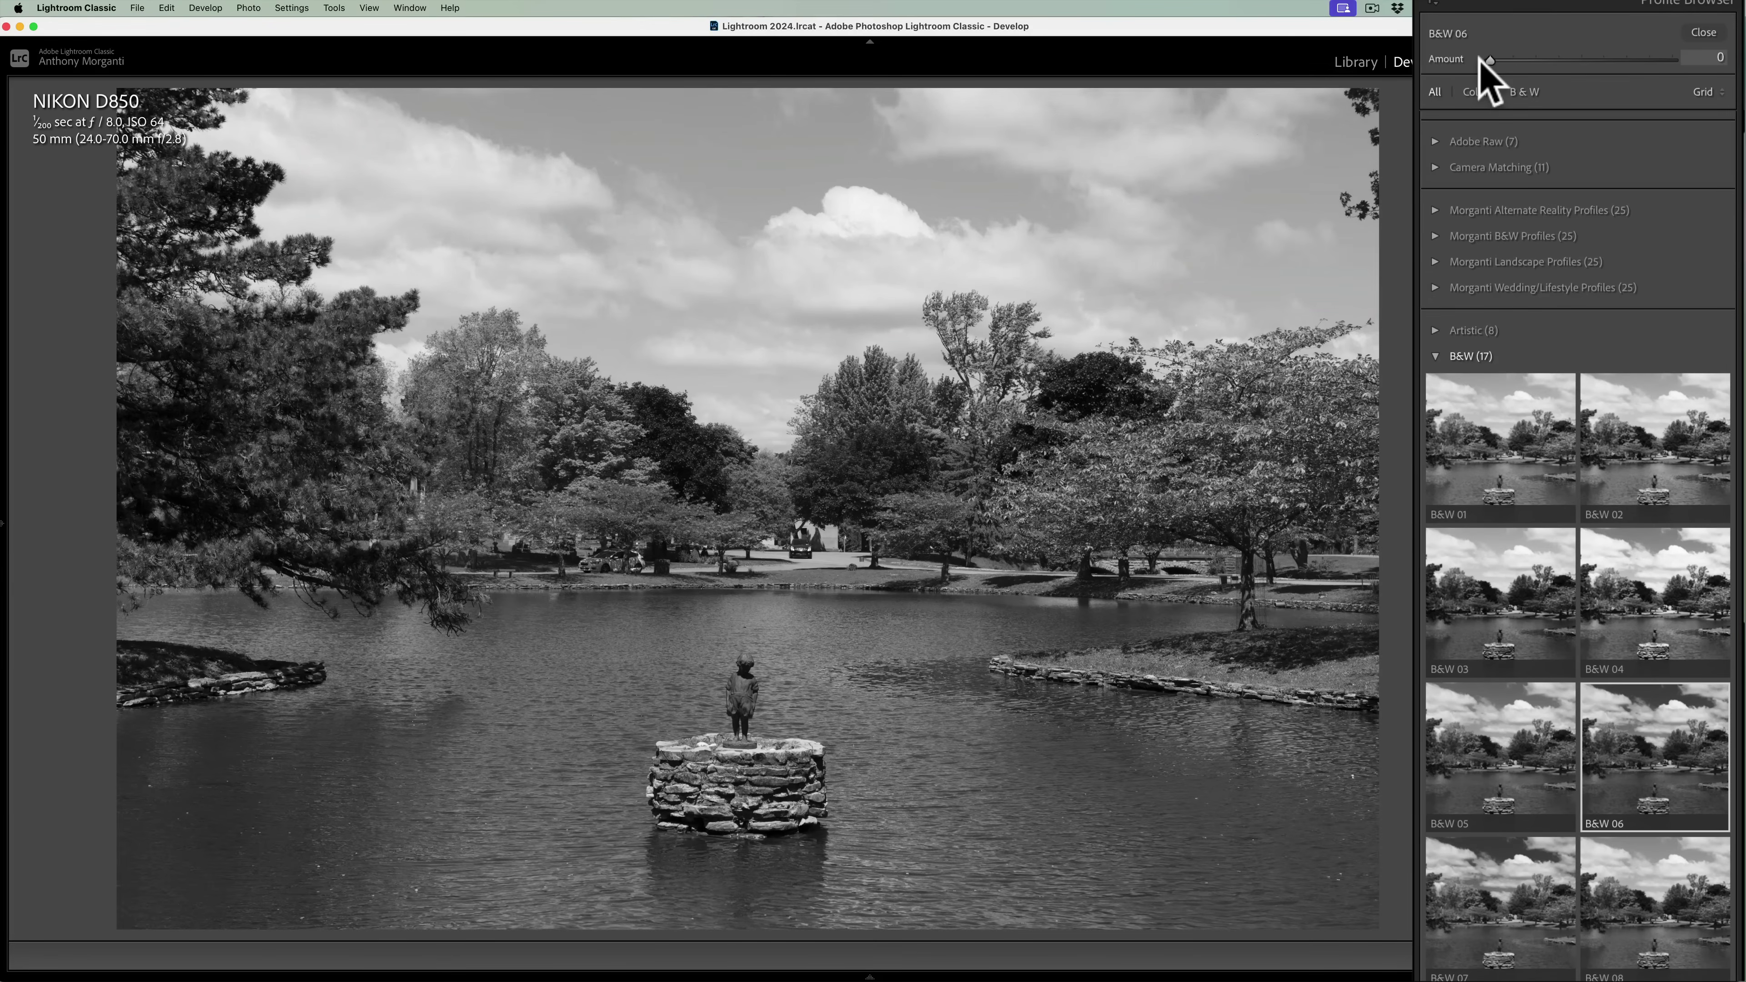
{"action": "left_click_drag", "start_coordinate": [1487, 60], "coordinate": [1592, 61]}
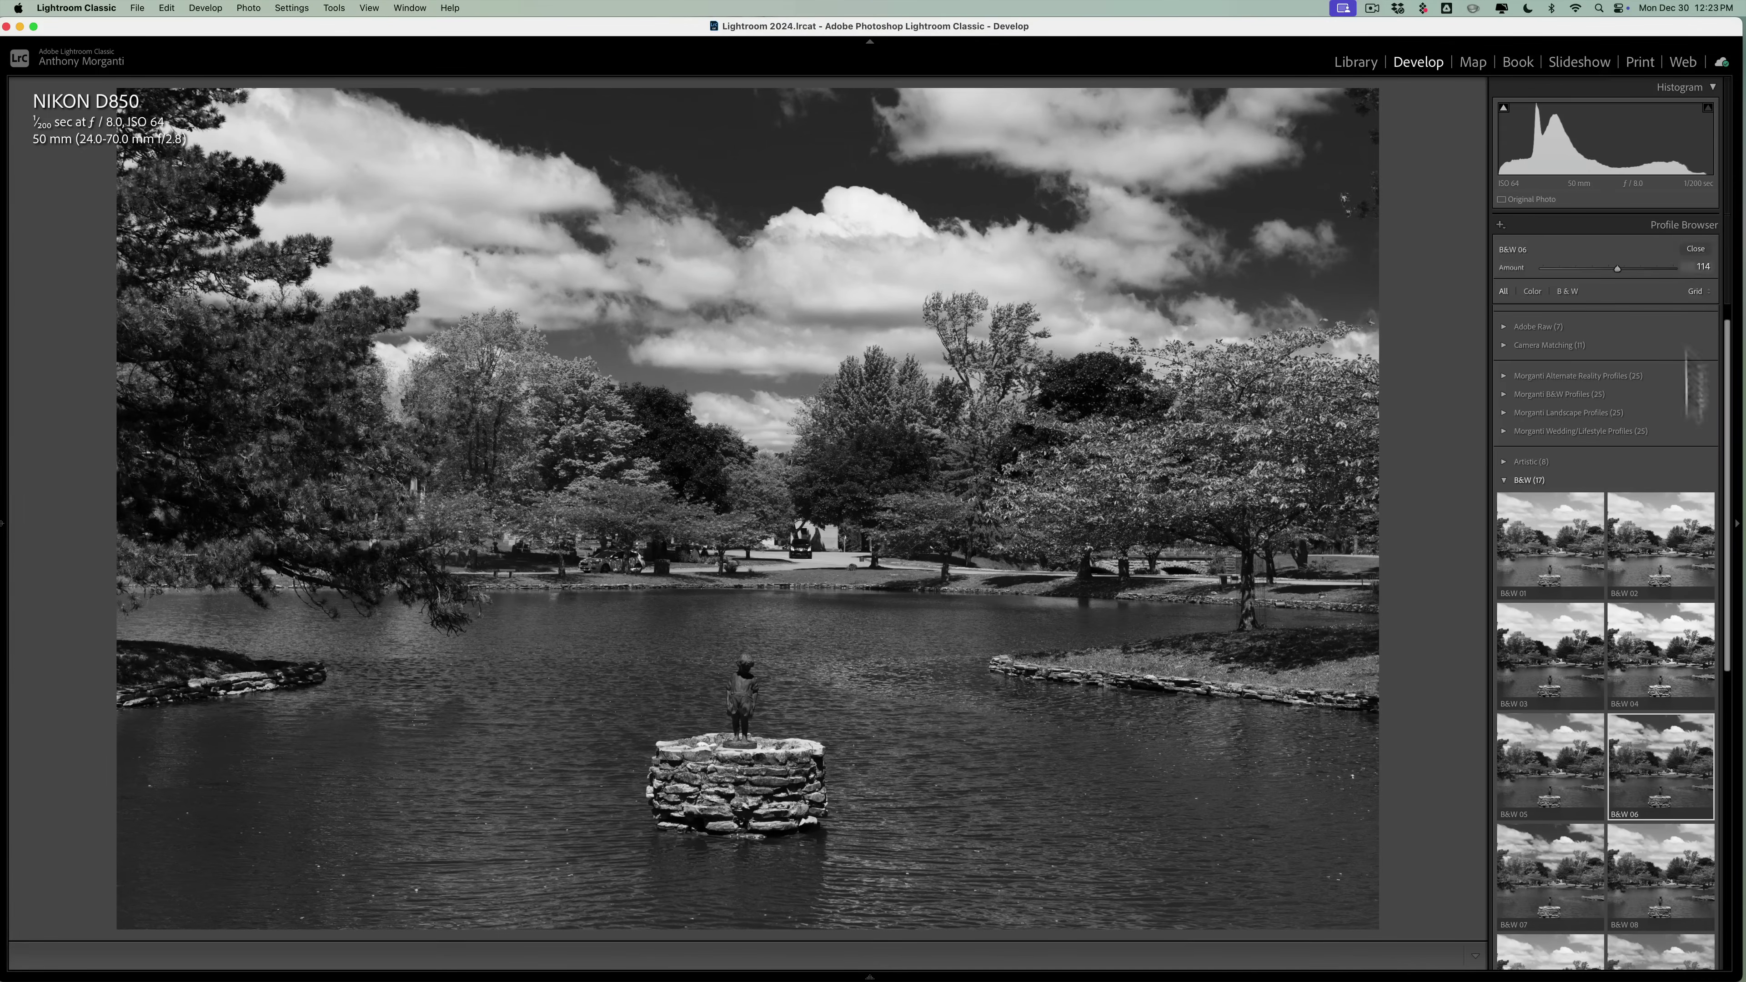
{"action": "left_click", "coordinate": [1695, 251]}
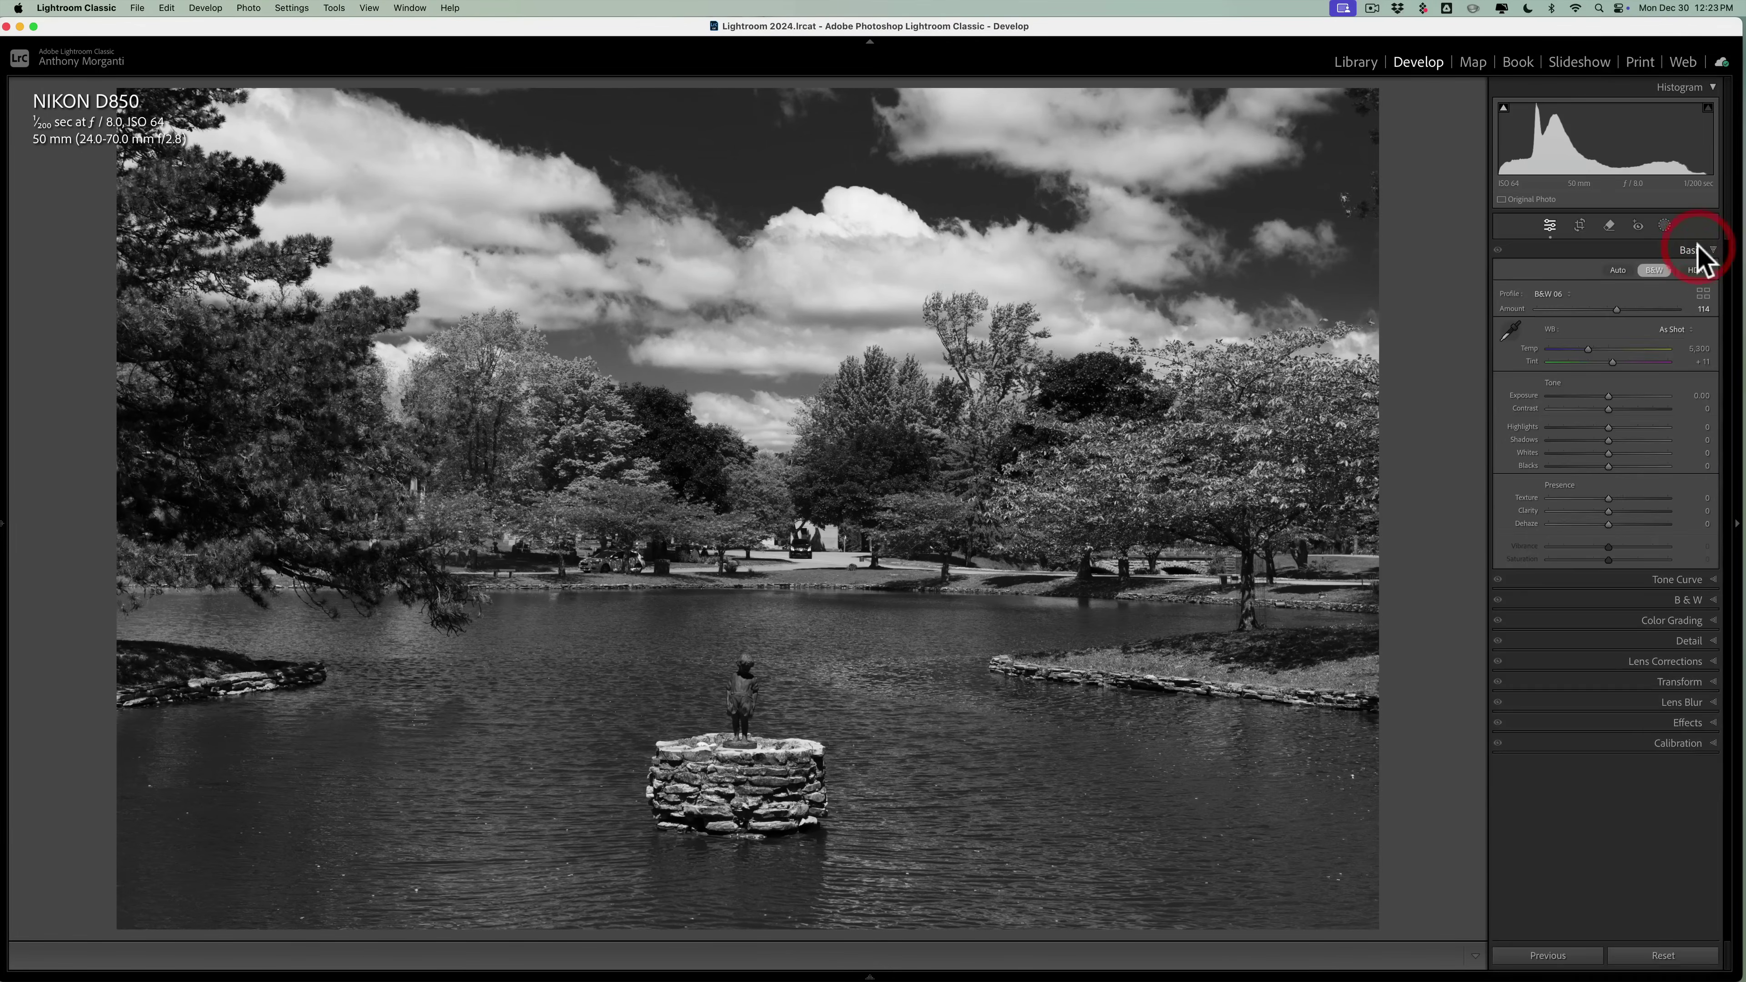
Set the Black & White Mix to Yellow +33, Green +14 and Aqua +18.
{"action": "left_click", "coordinate": [1715, 600]}
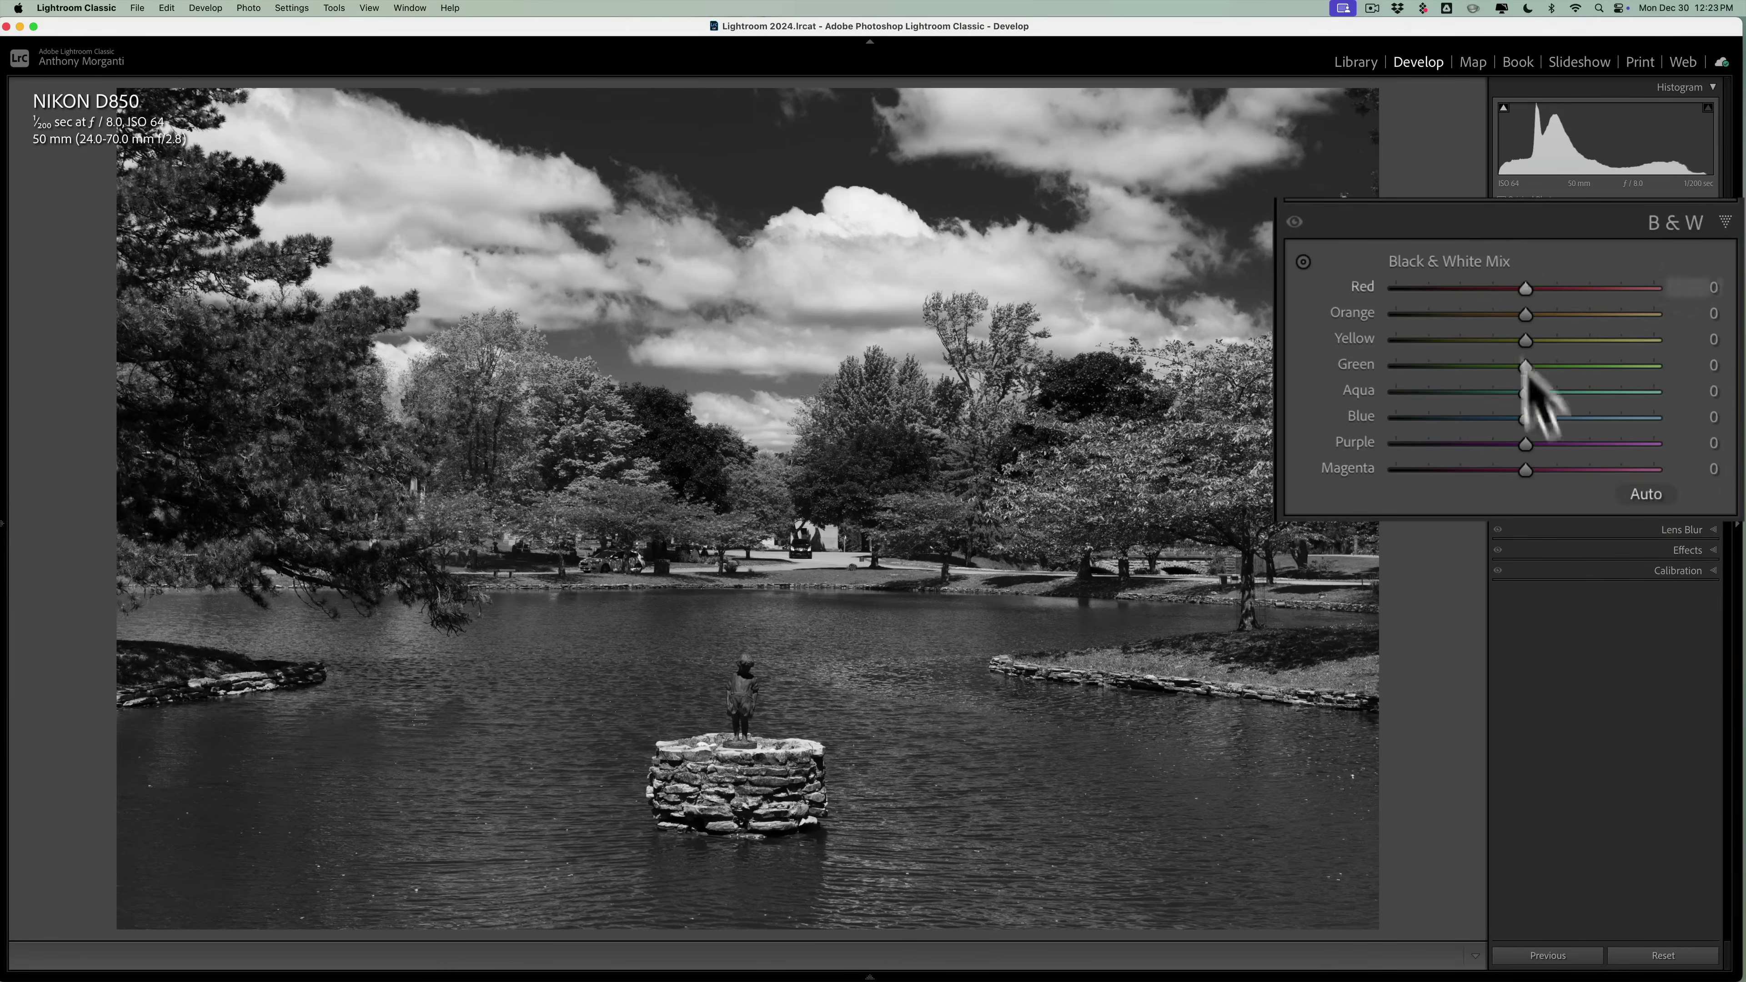
{"action": "left_click_drag", "start_coordinate": [1525, 337], "coordinate": [1559, 395]}
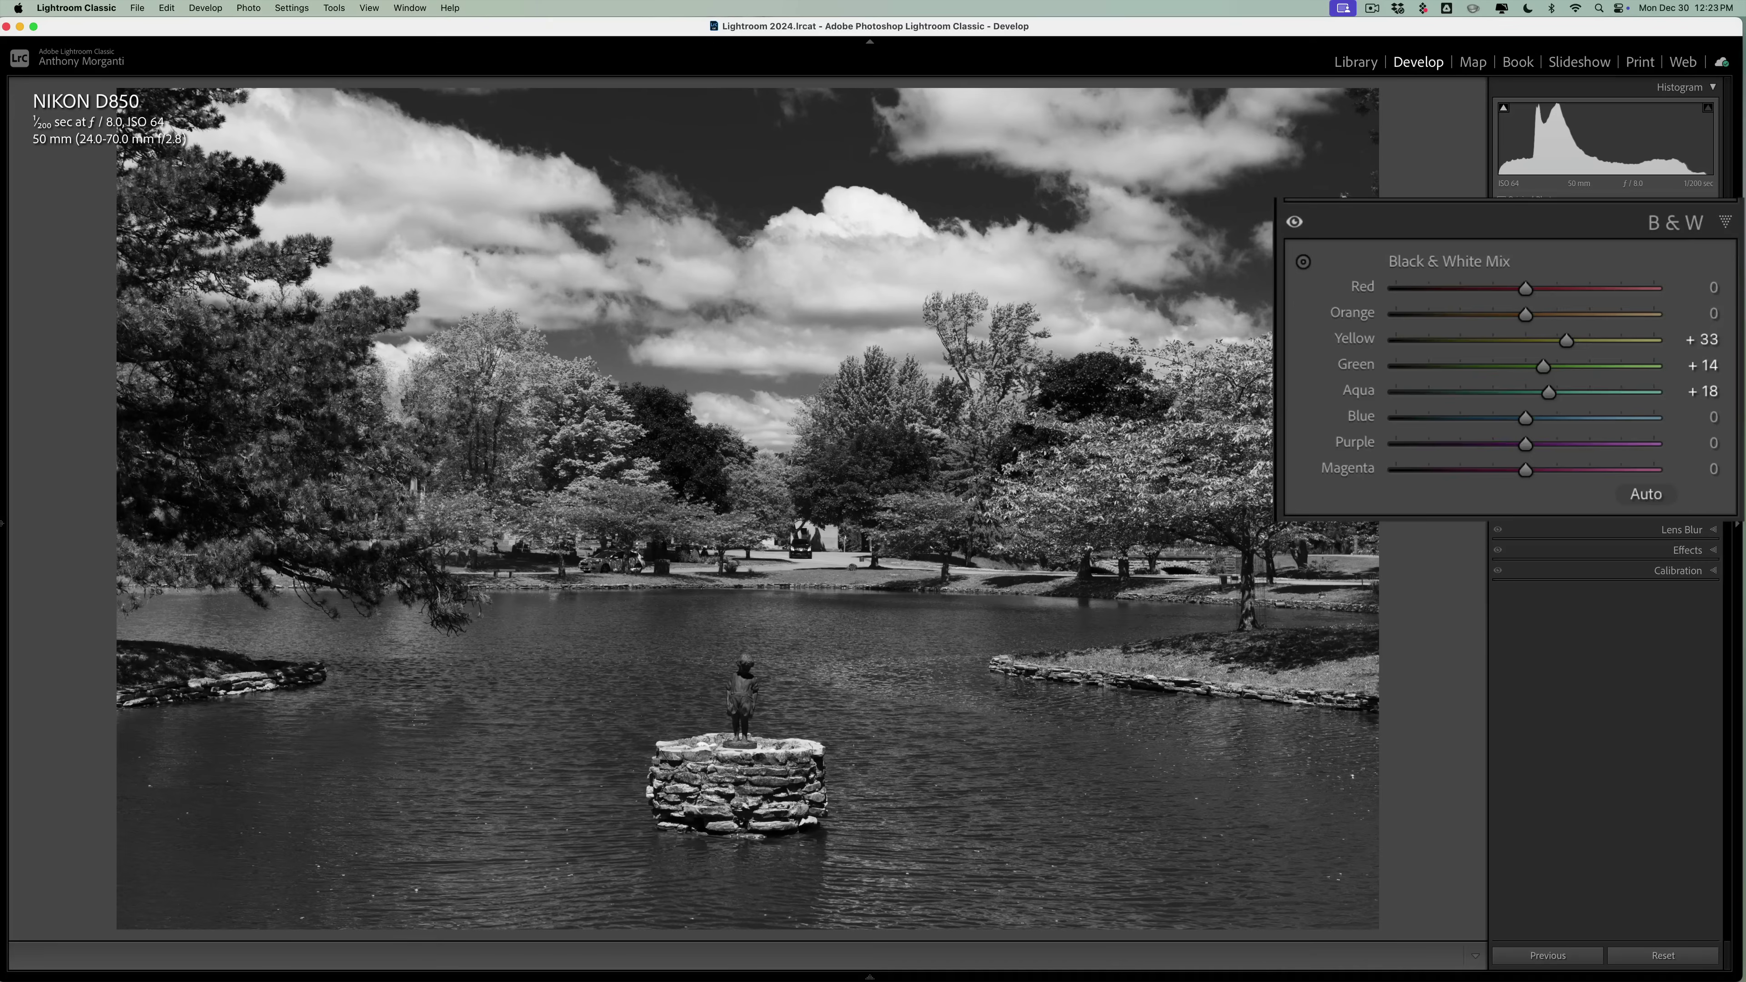
Shift the white balance Tint toward magenta to fine-tune the black-and-white tones.
{"action": "scroll", "coordinate": [1602, 344], "scroll_direction": "up", "scroll_amount": 10}
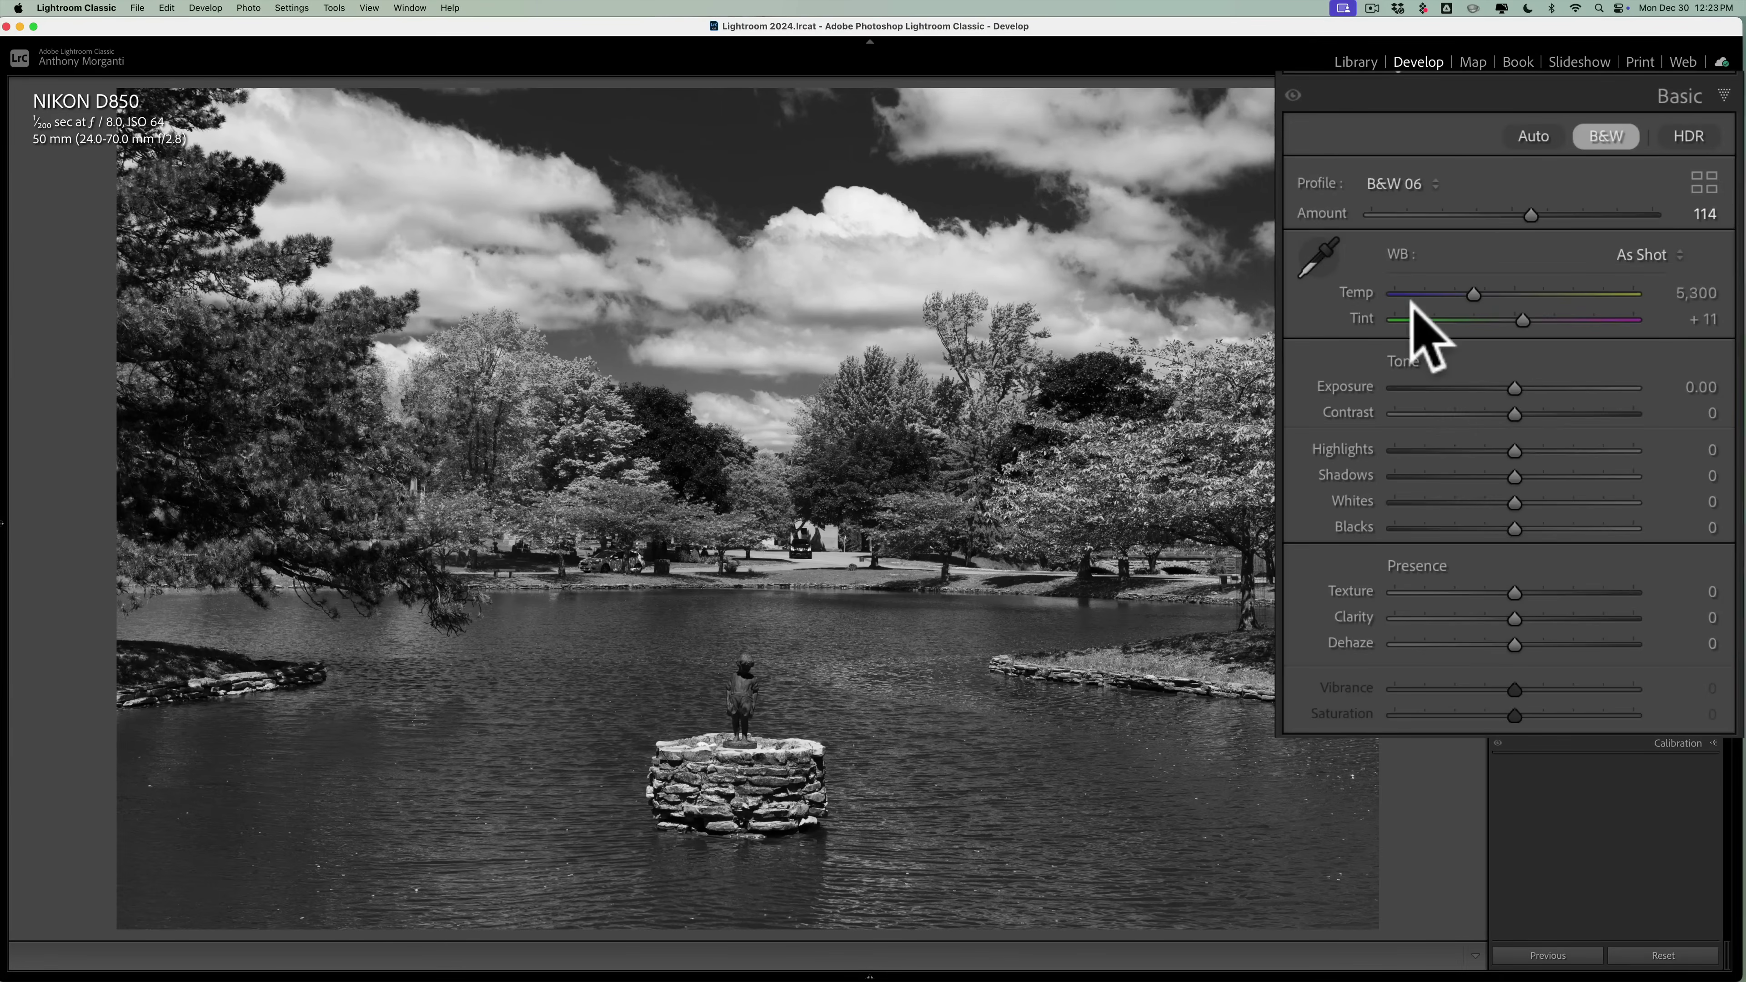
{"action": "left_click_drag", "start_coordinate": [1520, 318], "coordinate": [1581, 348]}
{"action": "left_click", "coordinate": [1682, 247]}
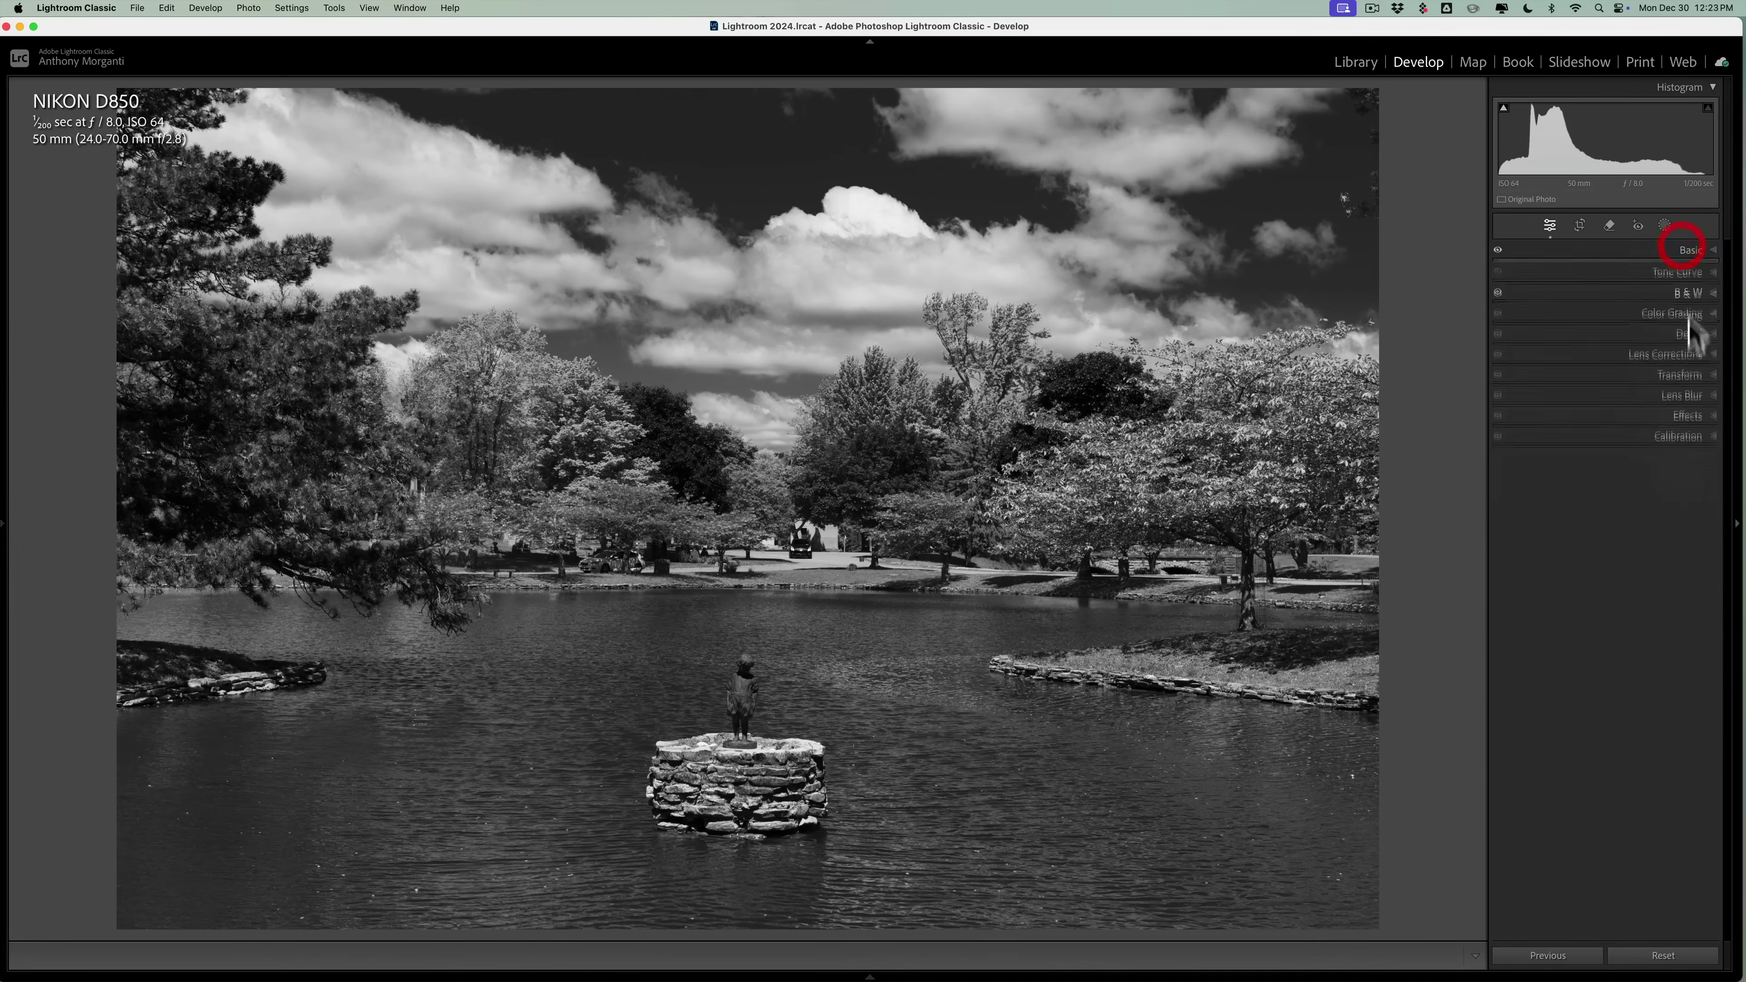
Calibrate Red Primary to Hue +1, Saturation −30, Green Primary to Hue +31, Saturation −24, and Blue Primary to Hue +20, Saturation −17.
{"action": "left_click", "coordinate": [1686, 436]}
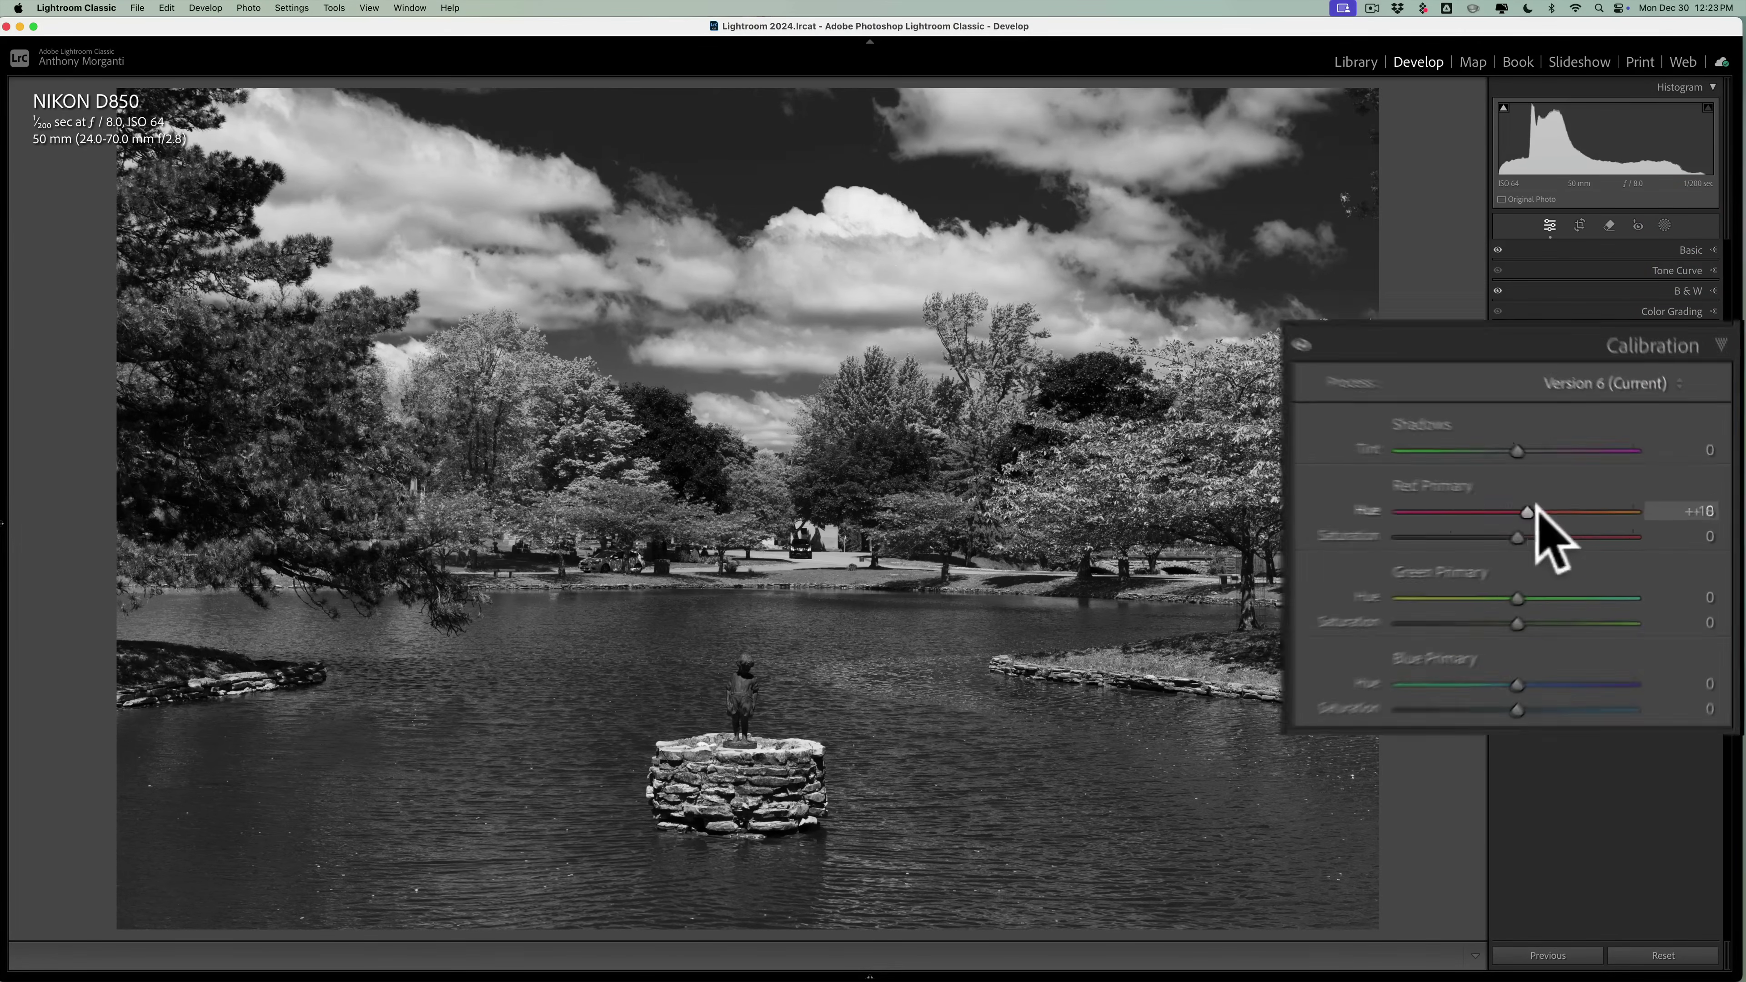
{"action": "left_click", "coordinate": [1609, 522]}
{"action": "left_click_drag", "start_coordinate": [1511, 536], "coordinate": [1474, 536]}
{"action": "left_click_drag", "start_coordinate": [1512, 598], "coordinate": [1483, 624]}
{"action": "mouse_move", "coordinate": [1509, 688]}
{"action": "left_mouse_down"}
{"action": "mouse_move", "coordinate": [1537, 688]}
{"action": "mouse_move", "coordinate": [1487, 713]}
{"action": "left_mouse_up"}
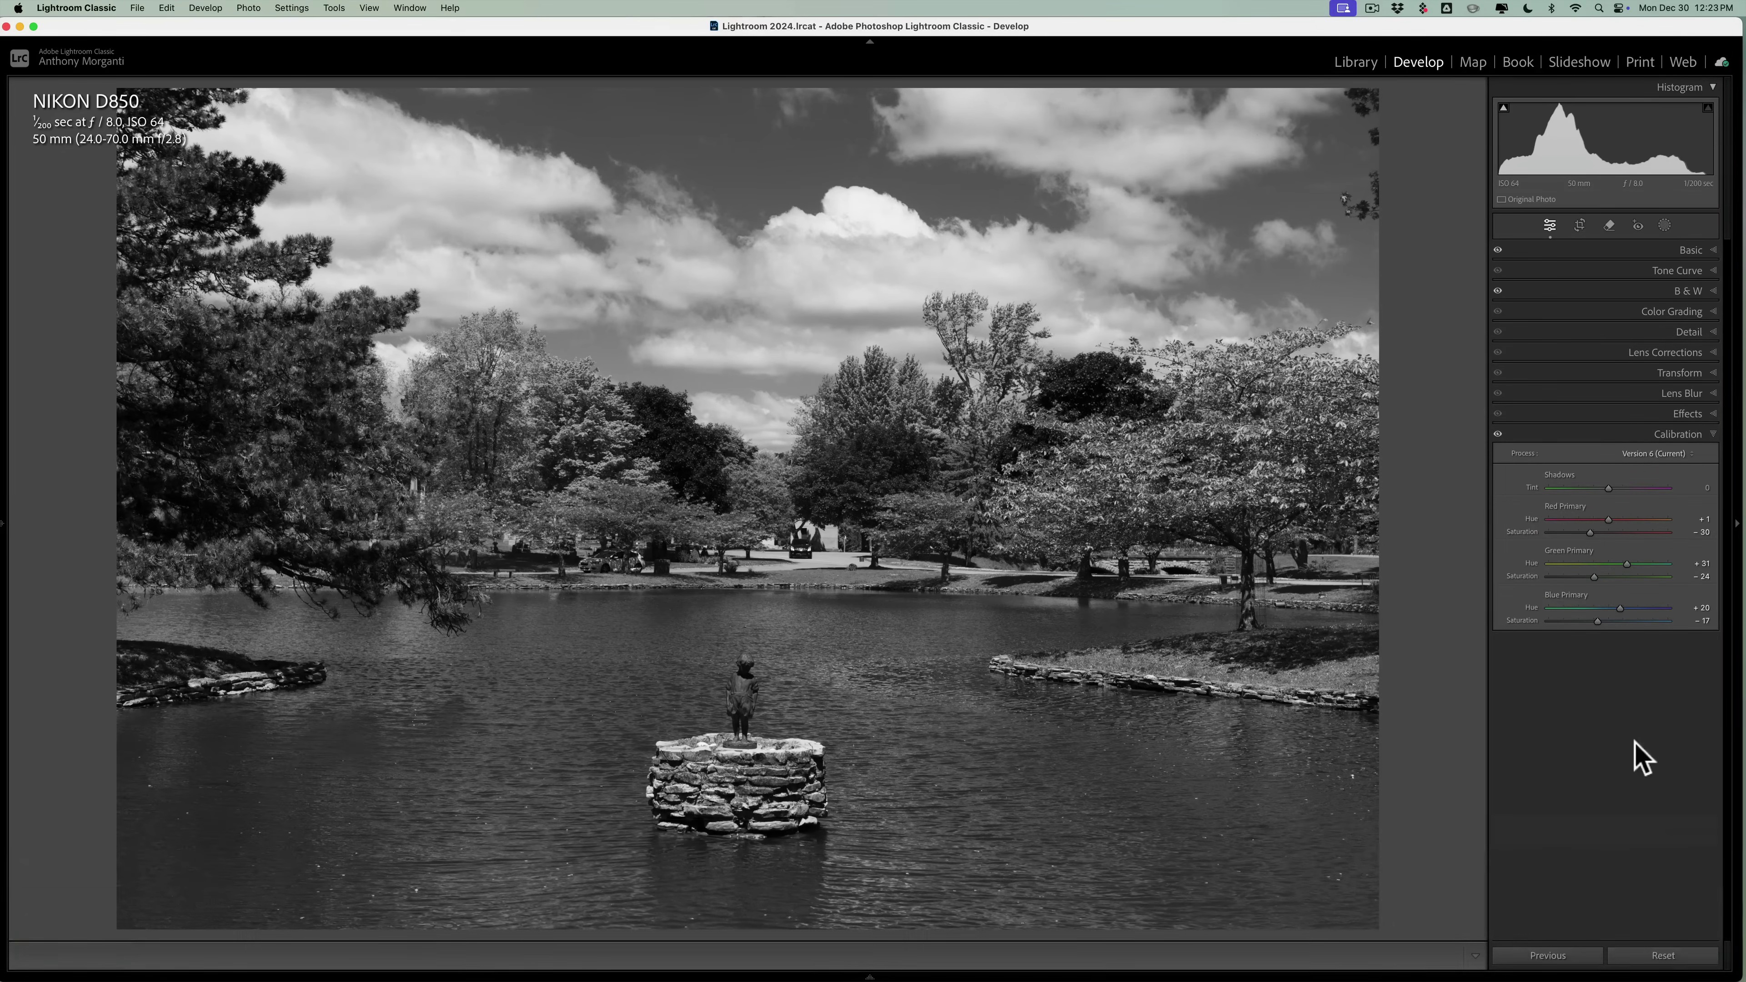
Reset the B&W 06 profile and every other adjustment on the photo.
{"action": "left_click", "coordinate": [1660, 956]}
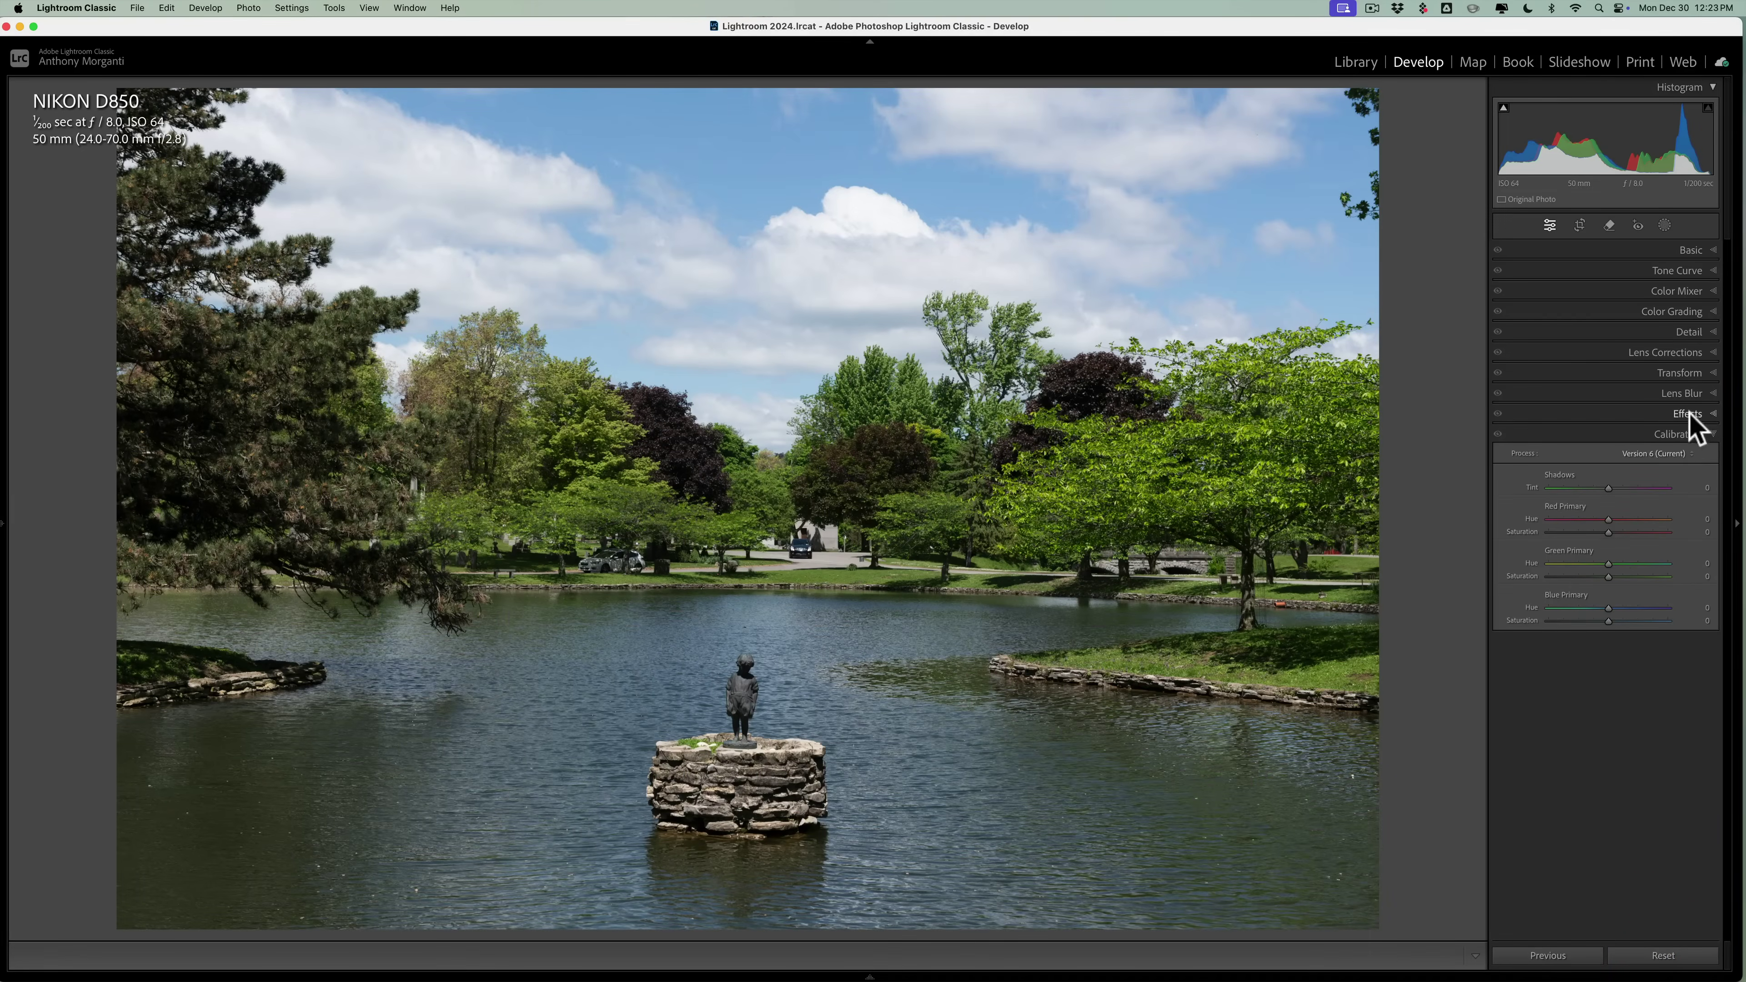
{"action": "left_click", "coordinate": [1684, 433]}
Apply the B&W - Infrared profile from the Morganti B&W Profiles group to the photo.
{"action": "left_click", "coordinate": [1688, 251]}
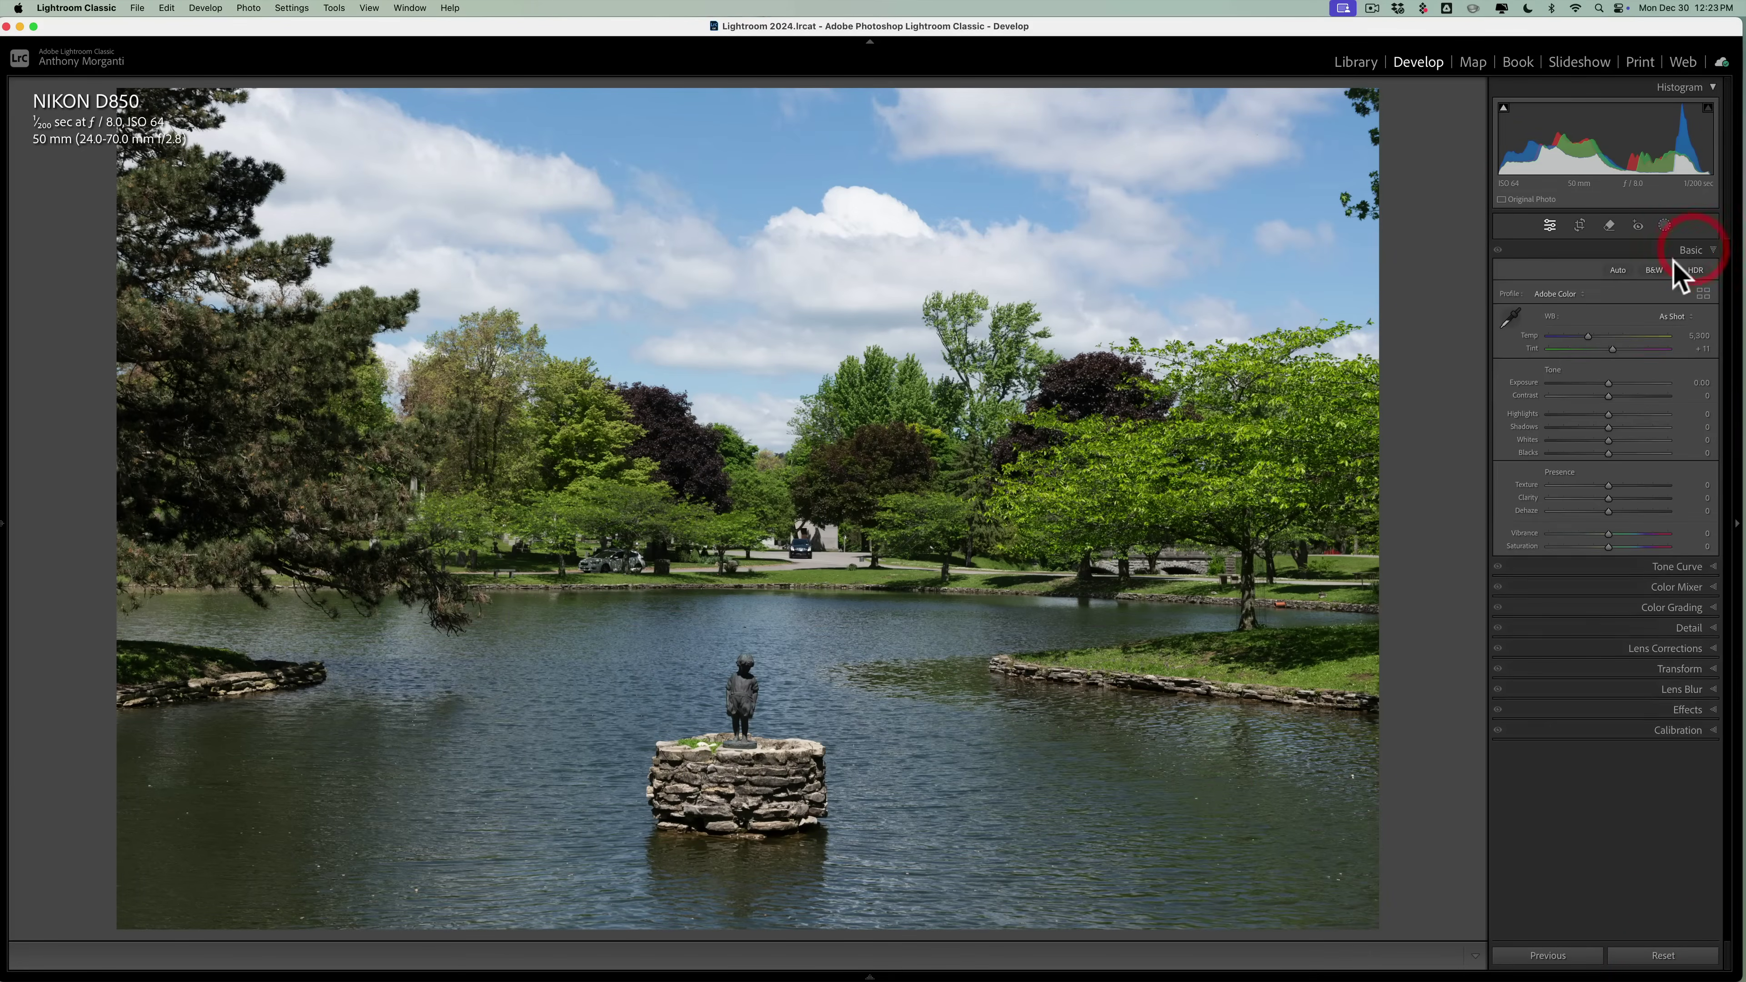
{"action": "left_click", "coordinate": [1713, 141]}
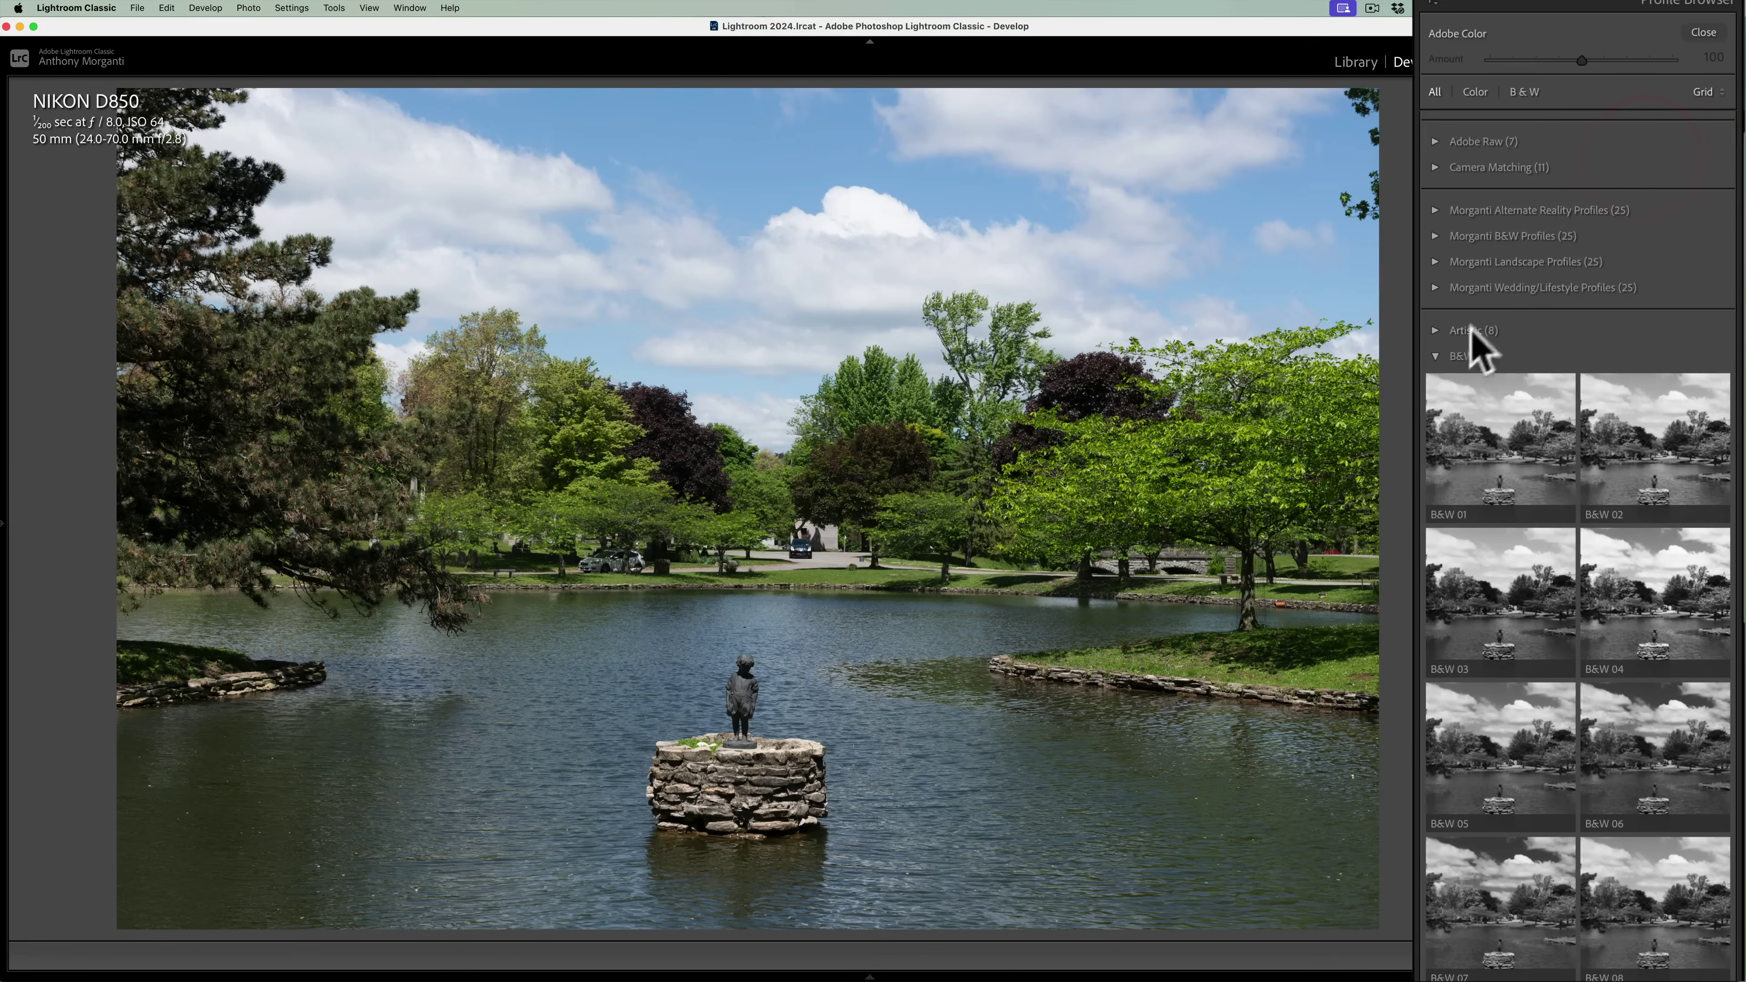
{"action": "left_click", "coordinate": [1435, 356]}
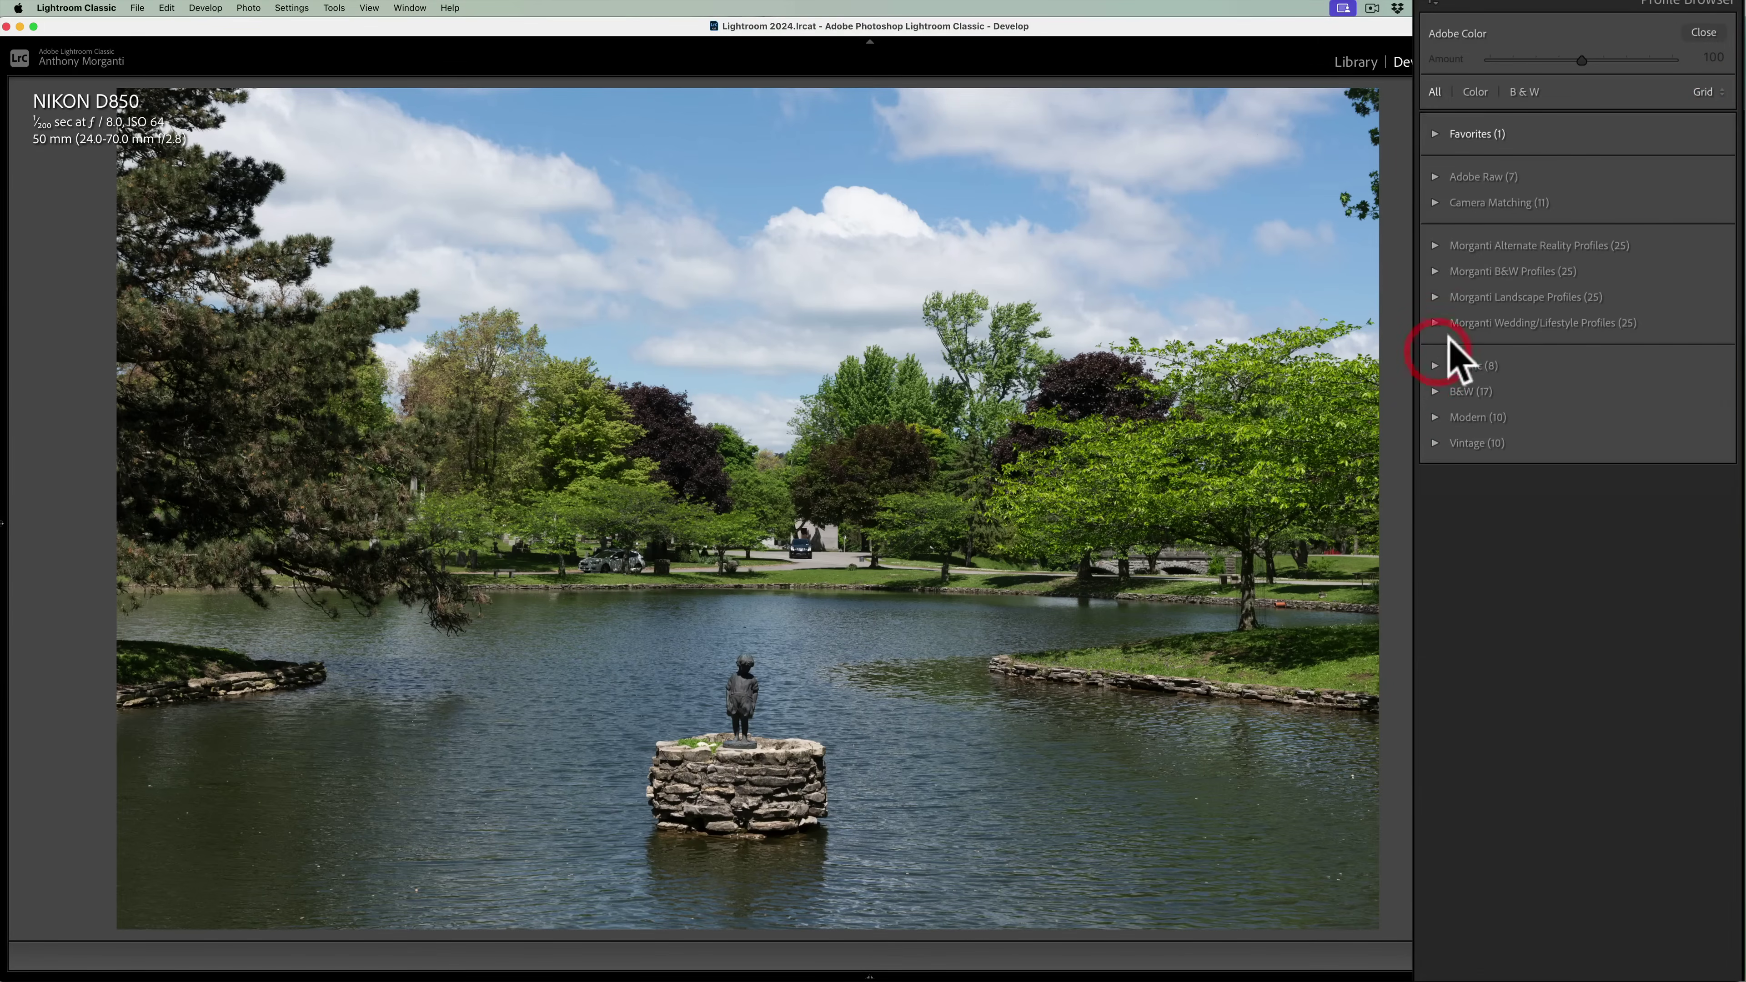
{"action": "left_click", "coordinate": [1434, 271]}
{"action": "scroll", "coordinate": [1462, 304], "scroll_direction": "down", "scroll_amount": 10}
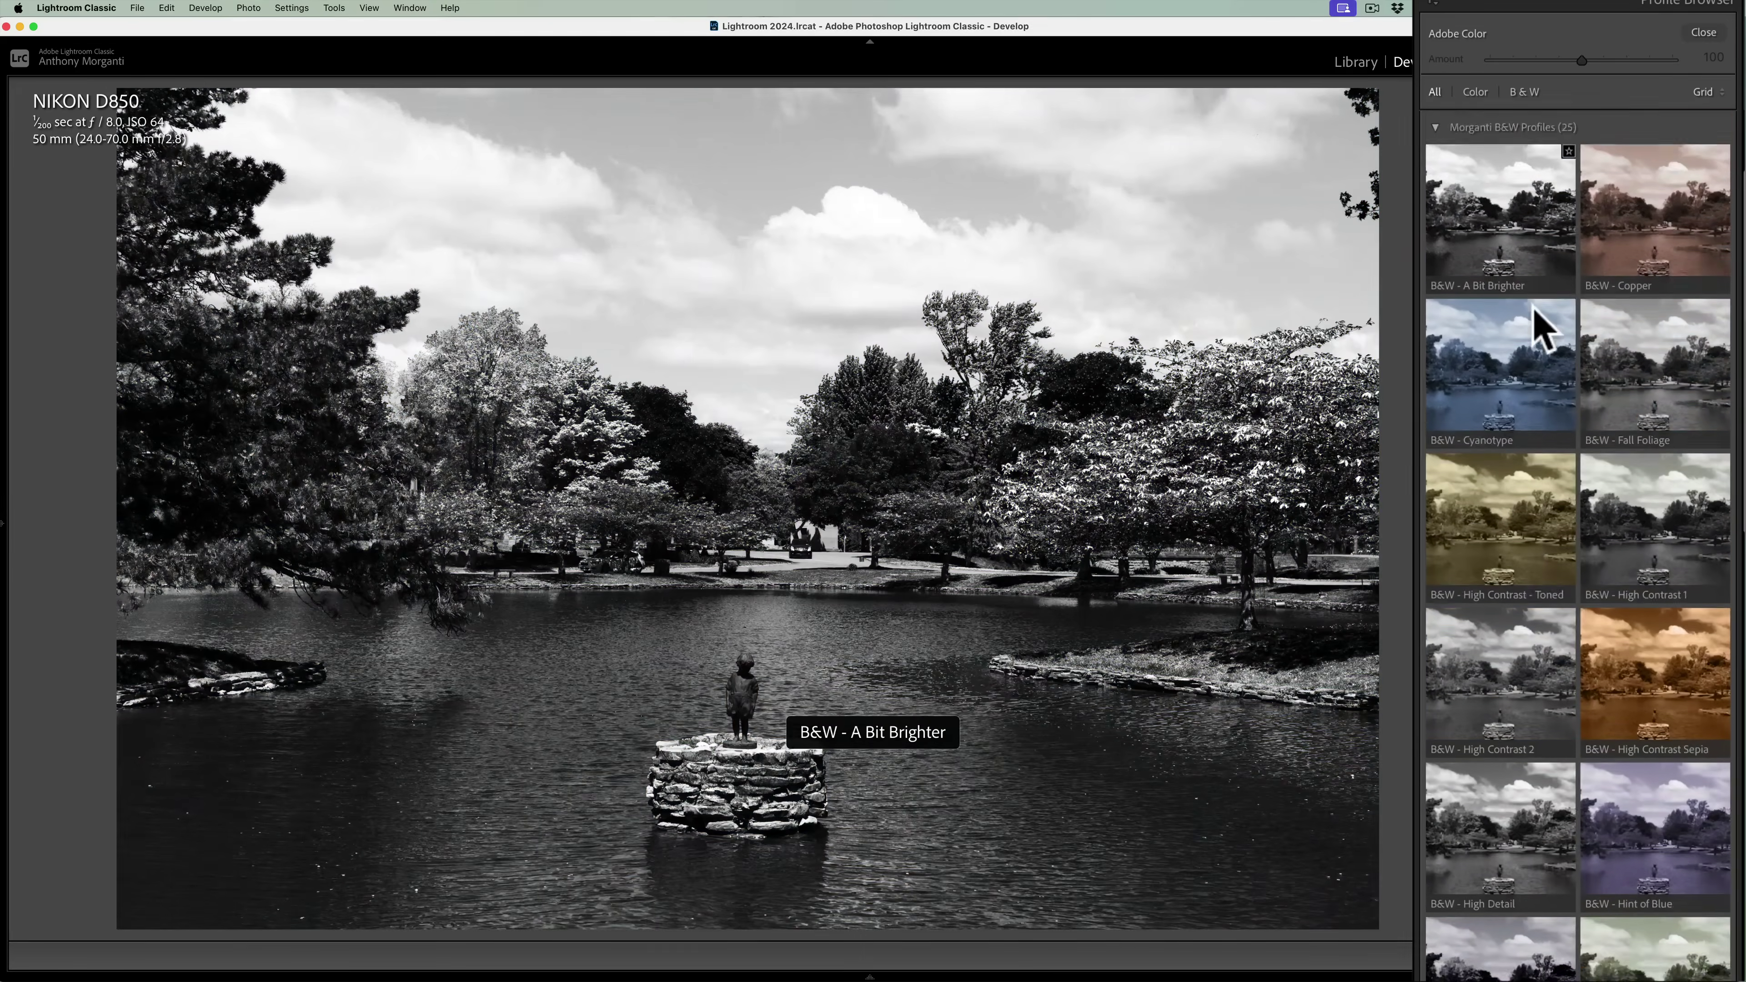
{"action": "scroll", "coordinate": [1573, 347], "scroll_direction": "down", "scroll_amount": 2}
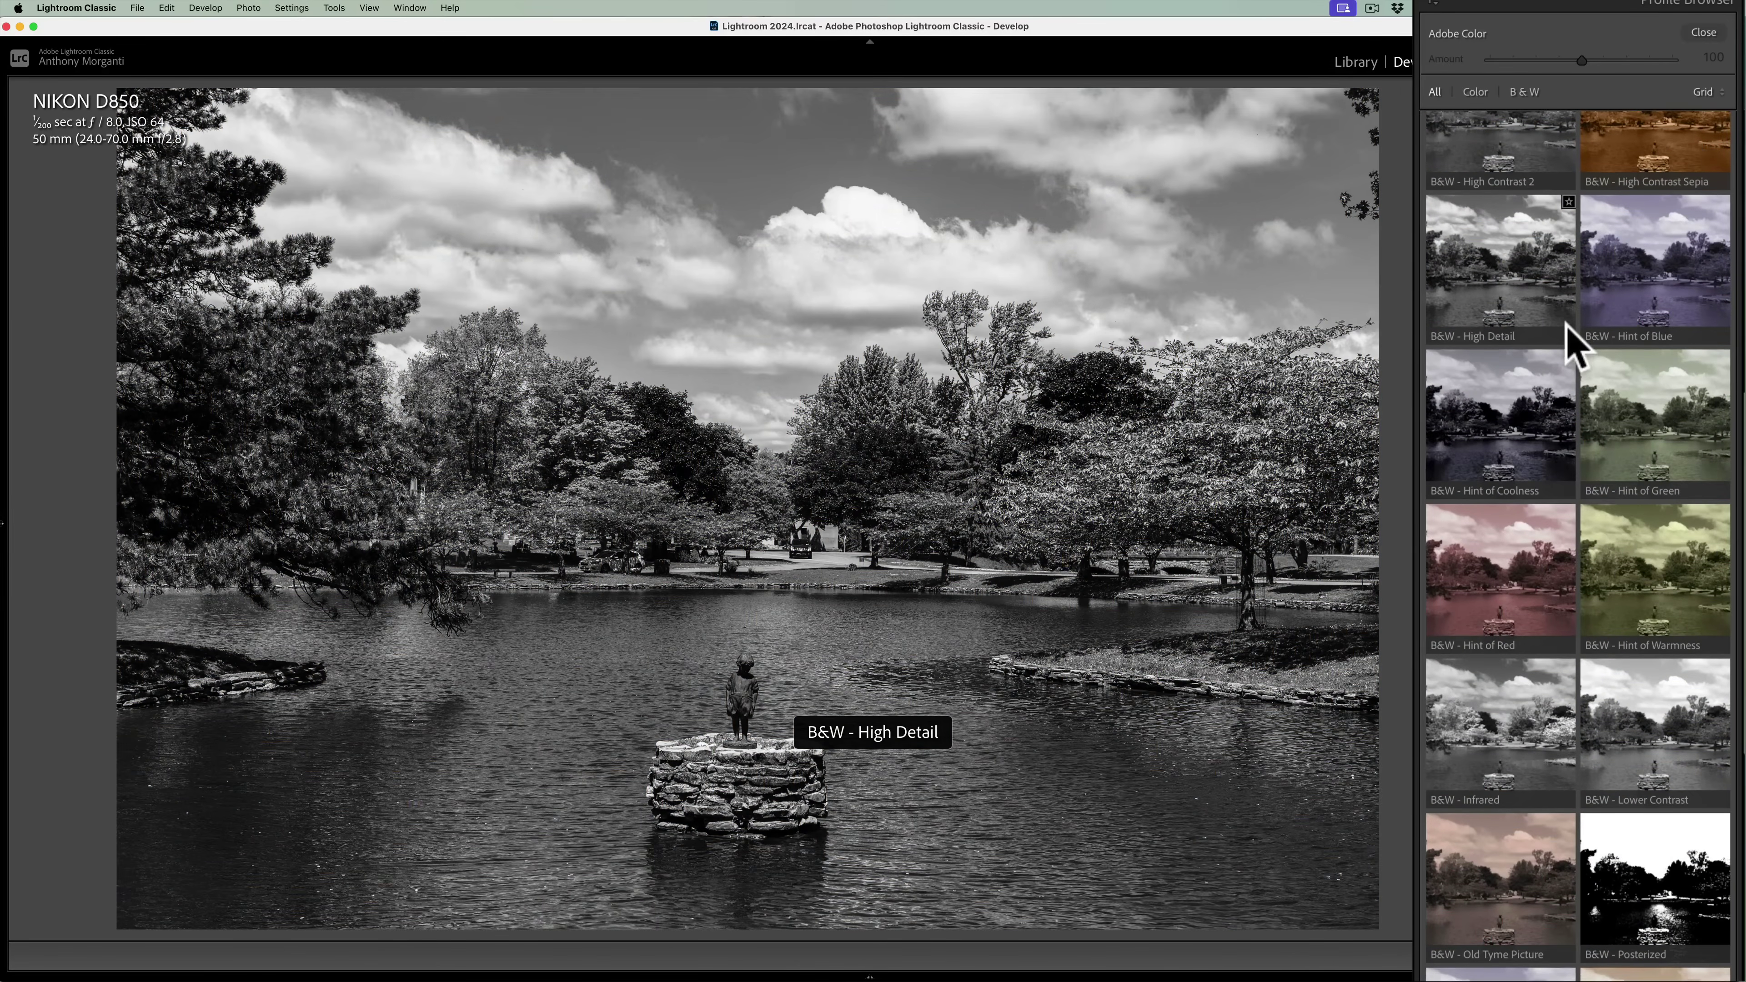
{"action": "scroll", "coordinate": [1574, 347], "scroll_direction": "down", "scroll_amount": 4}
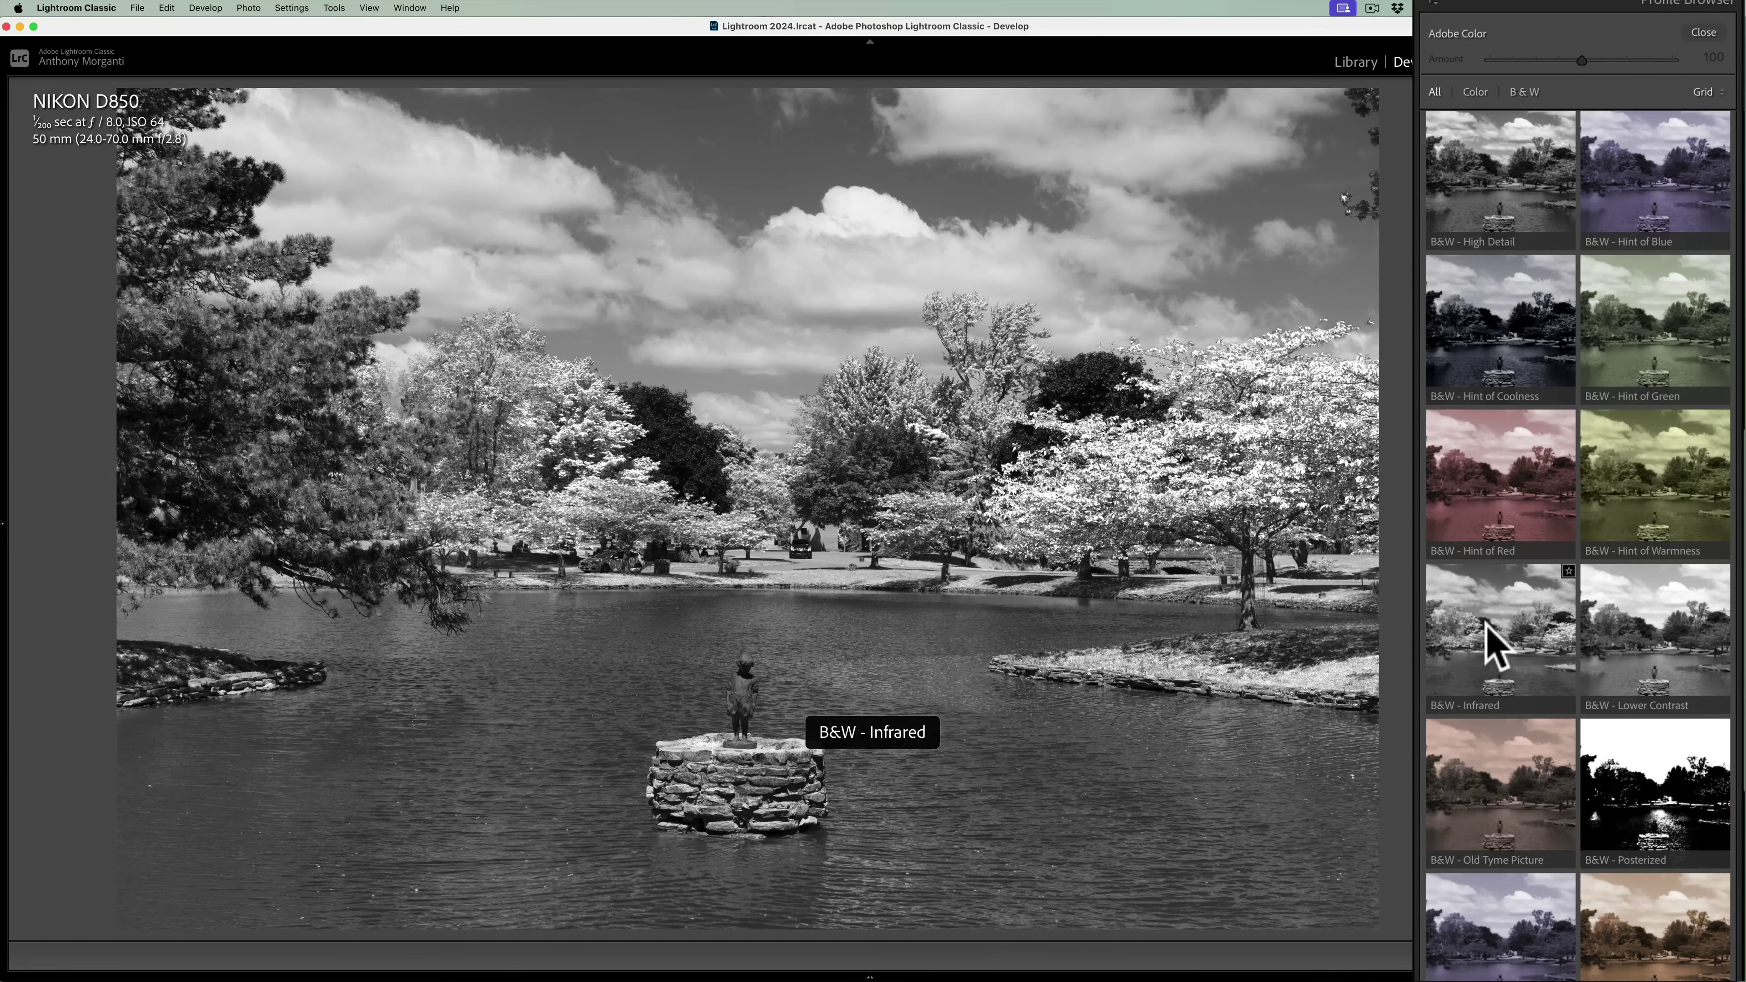
{"action": "left_click", "coordinate": [1485, 623]}
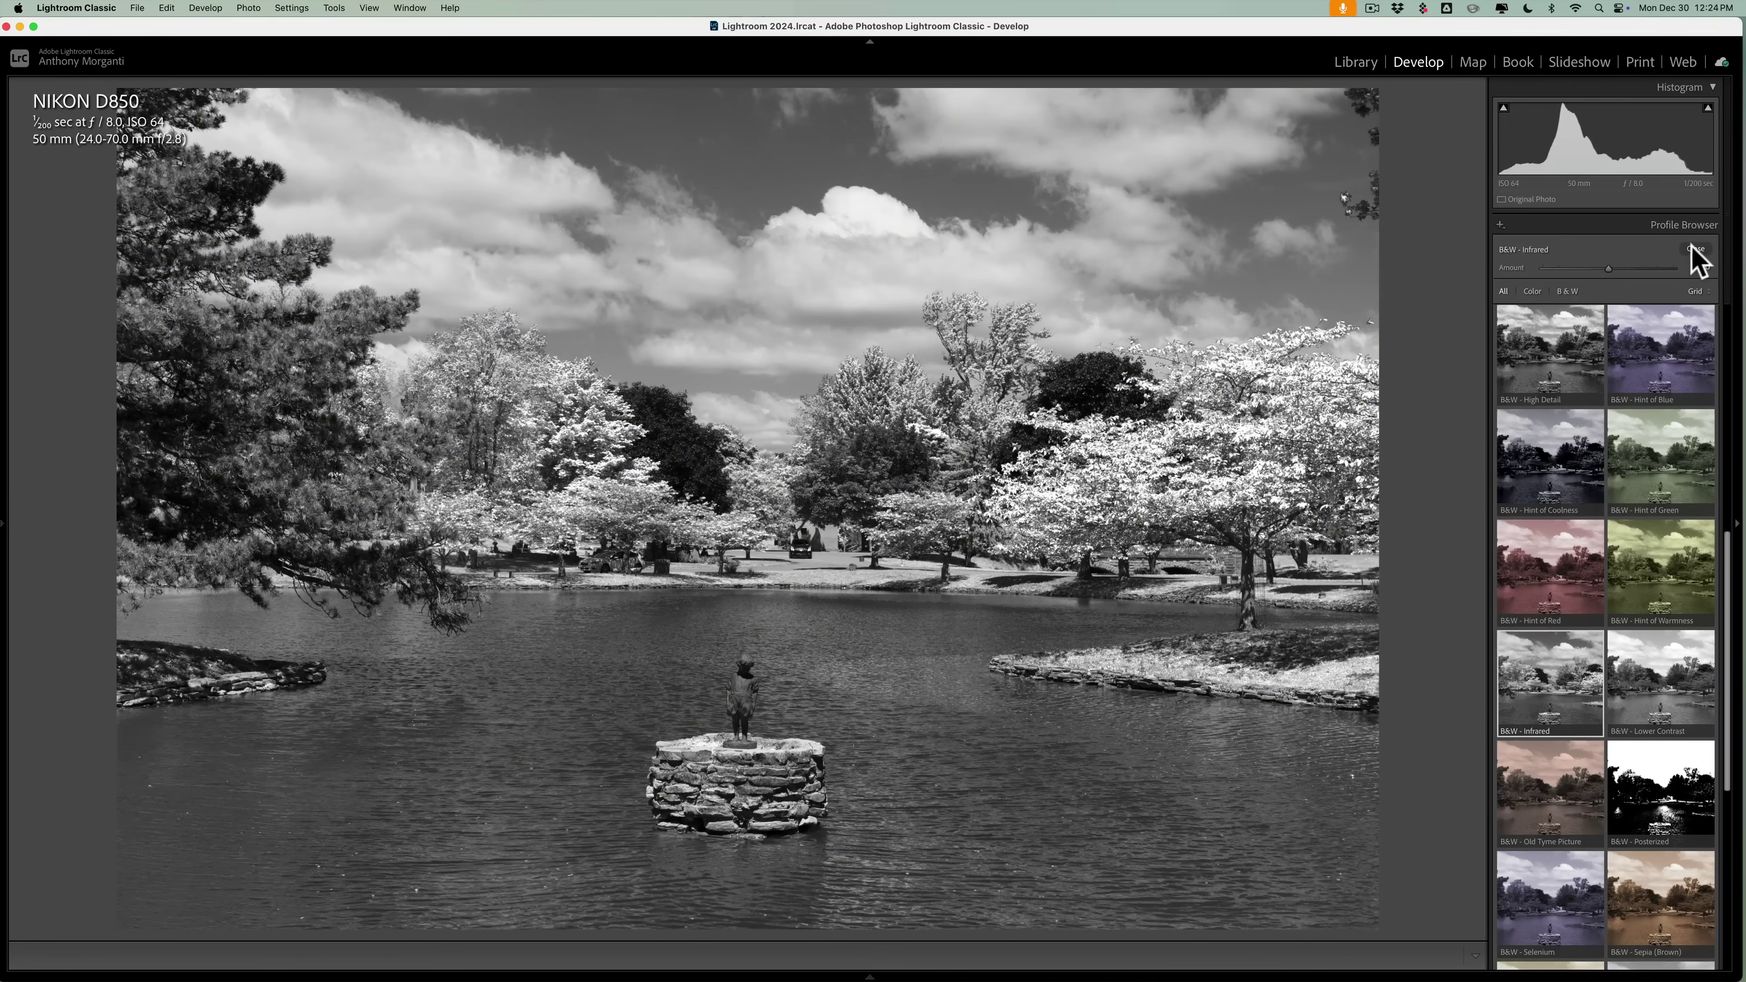
{"action": "left_click", "coordinate": [1695, 250]}
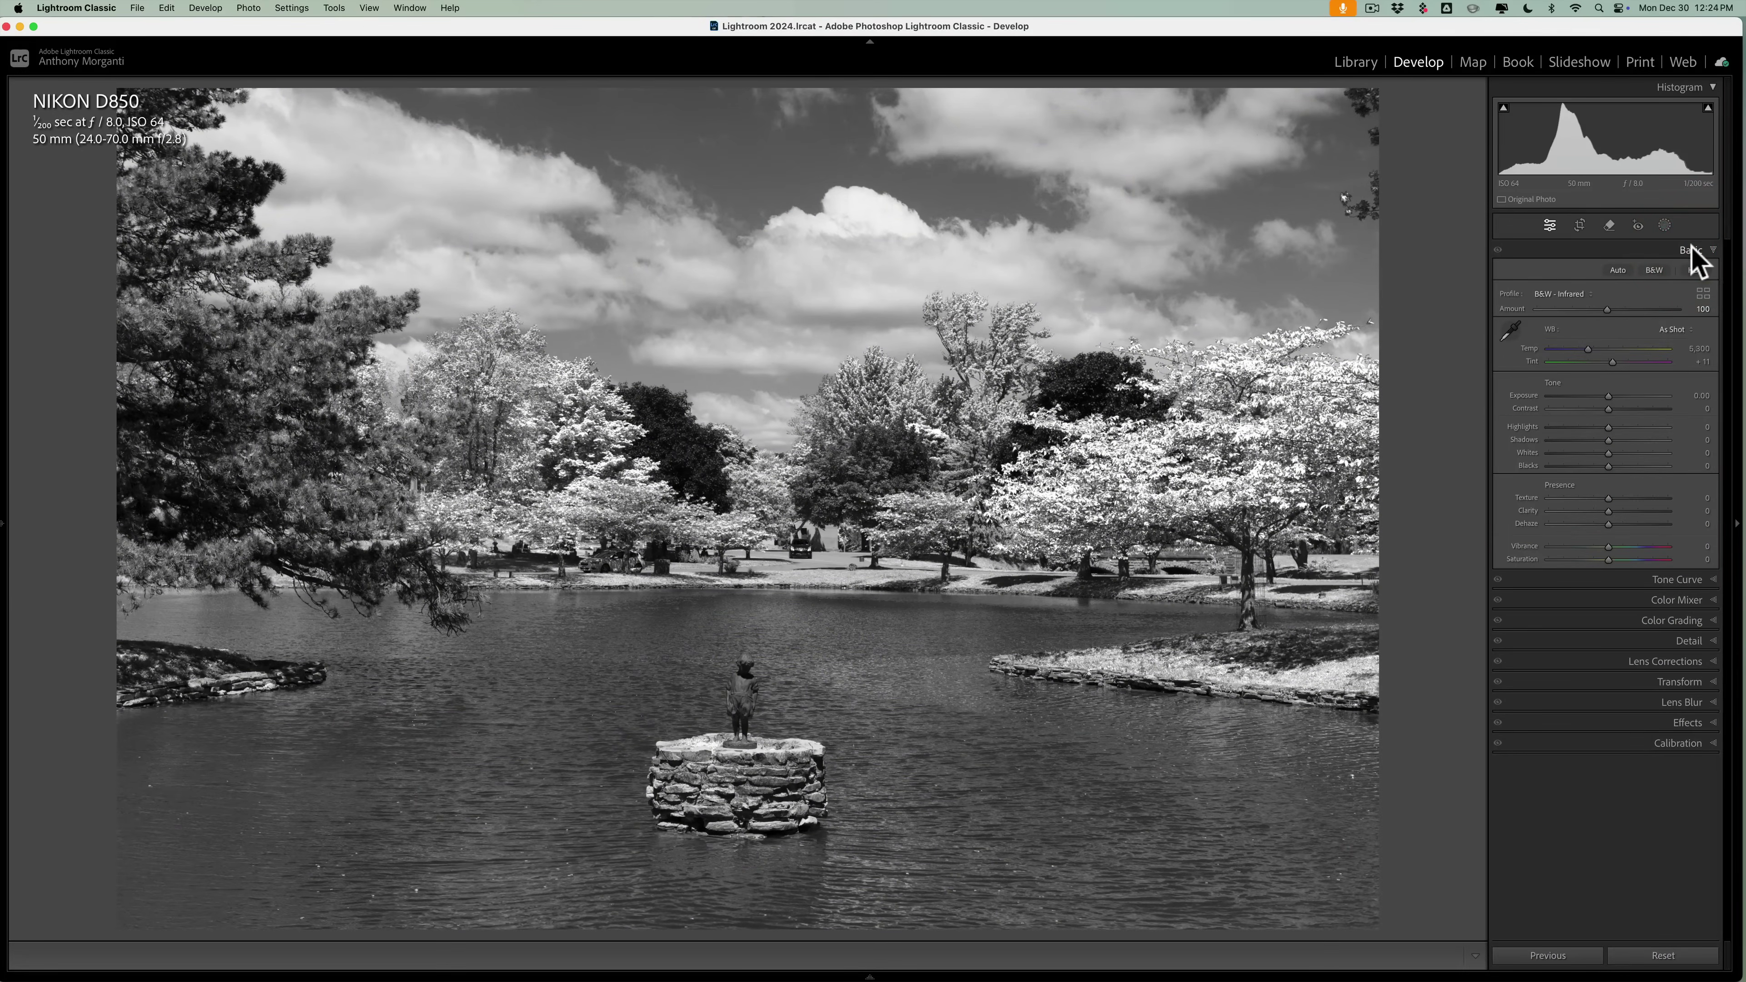
Raise the Luminance of the foliage colours in the Color Mixer to brighten the trees.
{"action": "left_click", "coordinate": [1684, 602]}
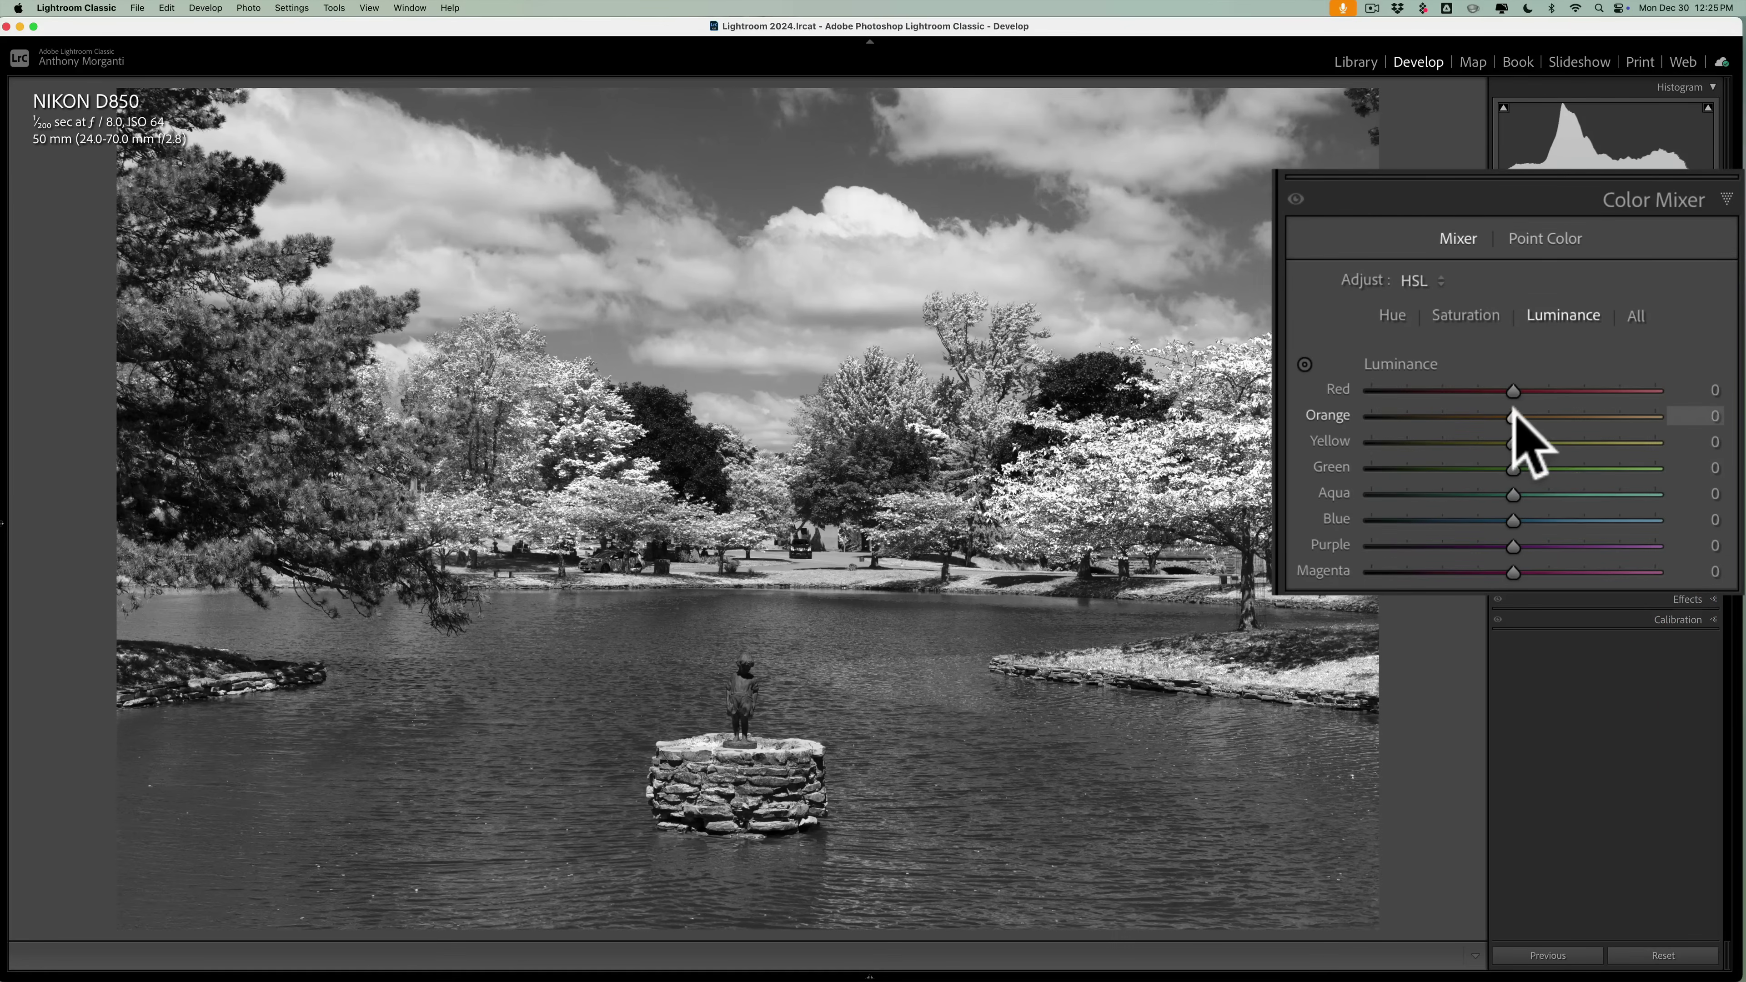
{"action": "left_click_drag", "start_coordinate": [1511, 412], "coordinate": [1655, 448]}
{"action": "left_click_drag", "start_coordinate": [1525, 443], "coordinate": [1627, 461]}
Set the Color Mixer Saturation to Yellow −3, Green −9 and Blue +34, and the Hue to Yellow +23 and Blue −16.
{"action": "left_click", "coordinate": [1483, 311]}
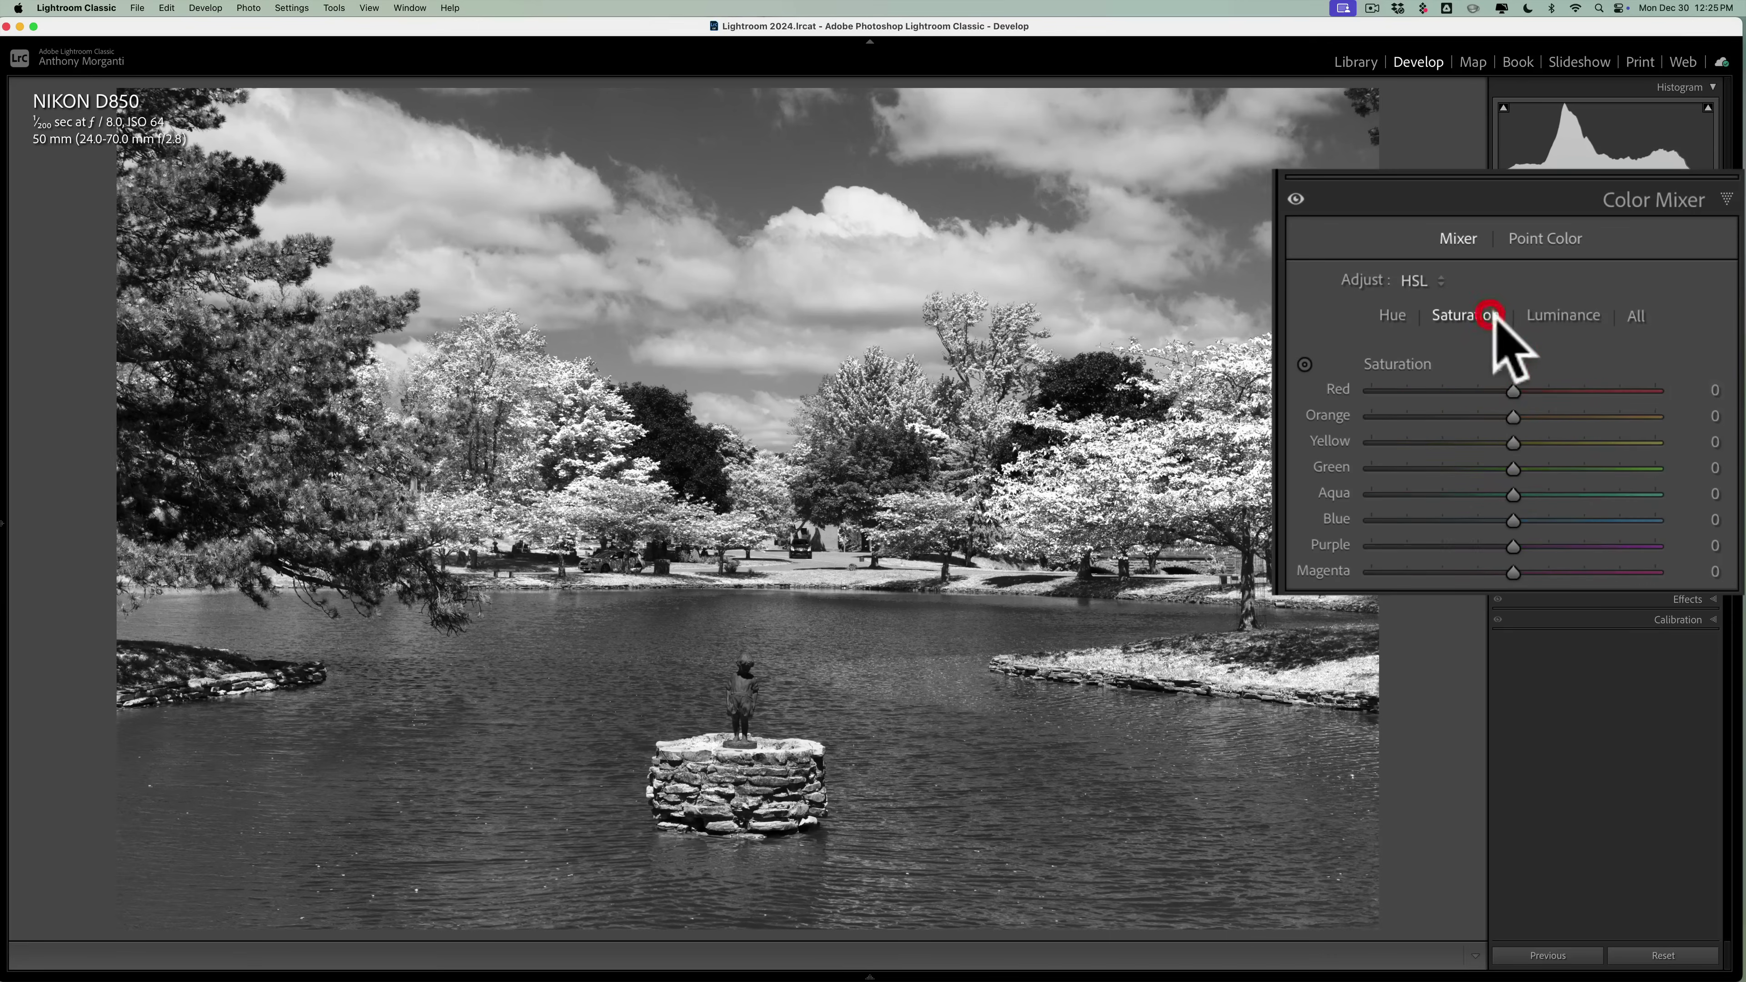
{"action": "left_click_drag", "start_coordinate": [1509, 439], "coordinate": [1561, 521]}
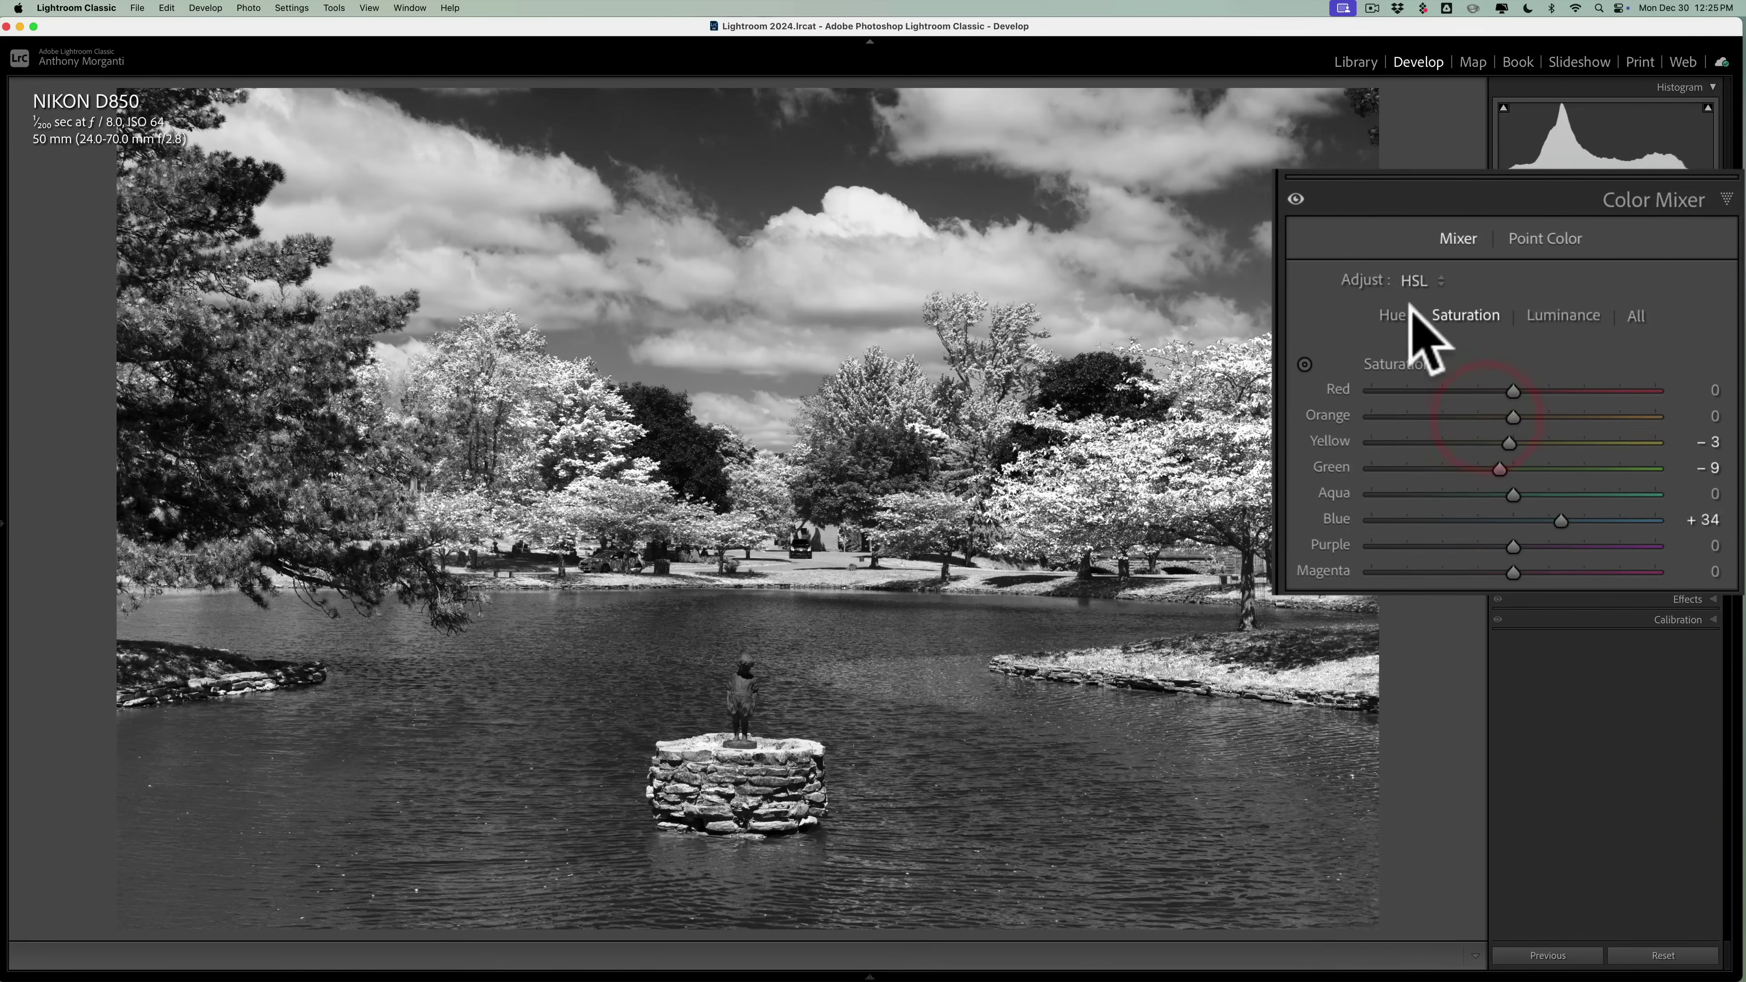
{"action": "left_click", "coordinate": [1392, 315]}
{"action": "mouse_move", "coordinate": [1513, 521]}
{"action": "left_mouse_down"}
{"action": "mouse_move", "coordinate": [1607, 521]}
{"action": "mouse_move", "coordinate": [1489, 521]}
{"action": "left_mouse_up"}
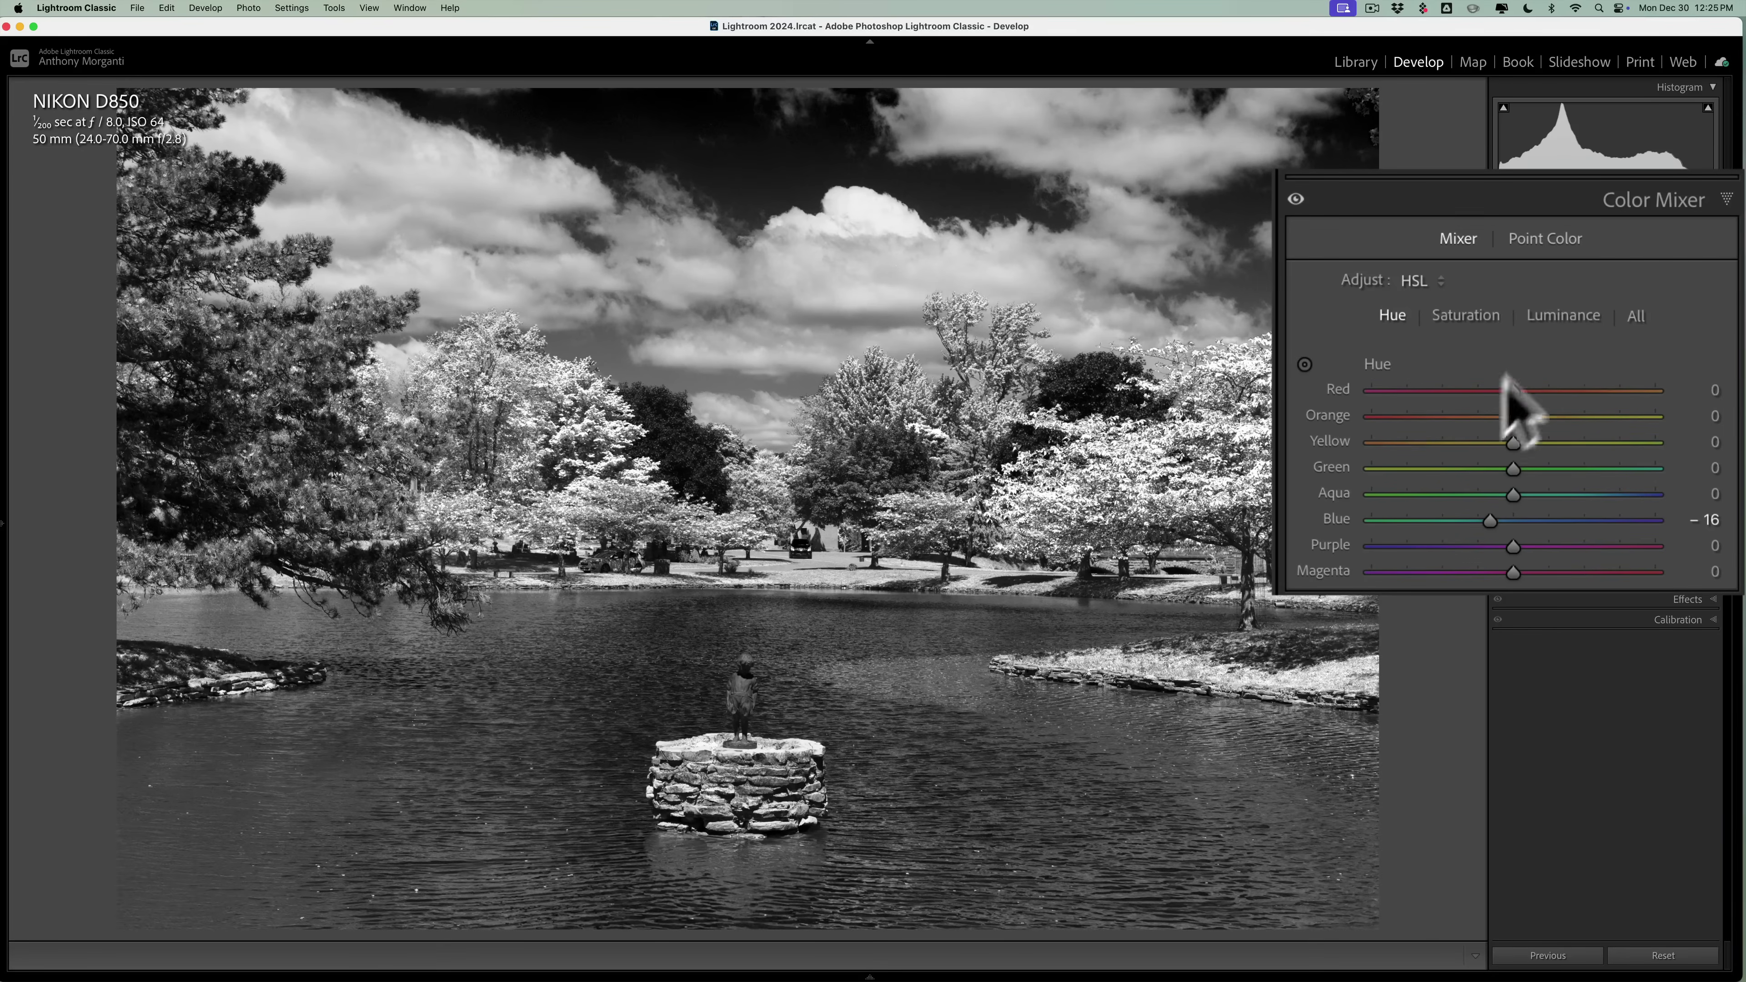
{"action": "mouse_move", "coordinate": [1508, 433]}
{"action": "left_mouse_down"}
{"action": "mouse_move", "coordinate": [1551, 439]}
{"action": "mouse_move", "coordinate": [1489, 437]}
{"action": "mouse_move", "coordinate": [1541, 437]}
{"action": "left_mouse_up"}
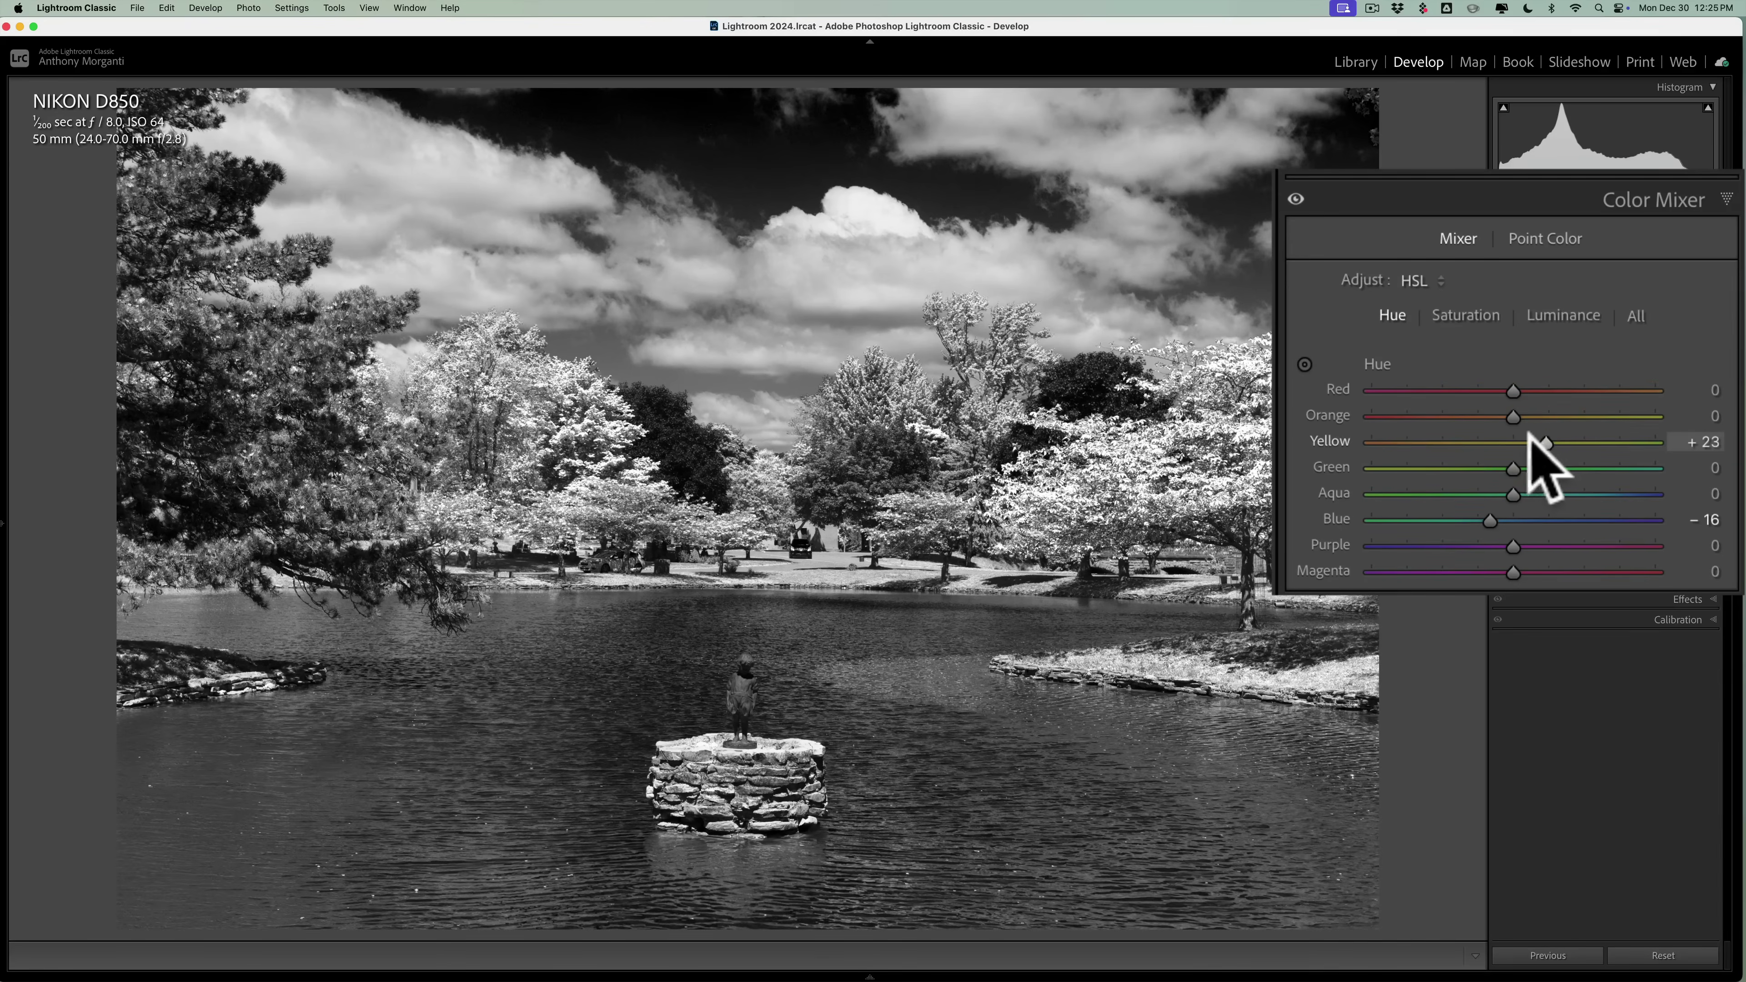
{"action": "left_click", "coordinate": [1657, 207]}
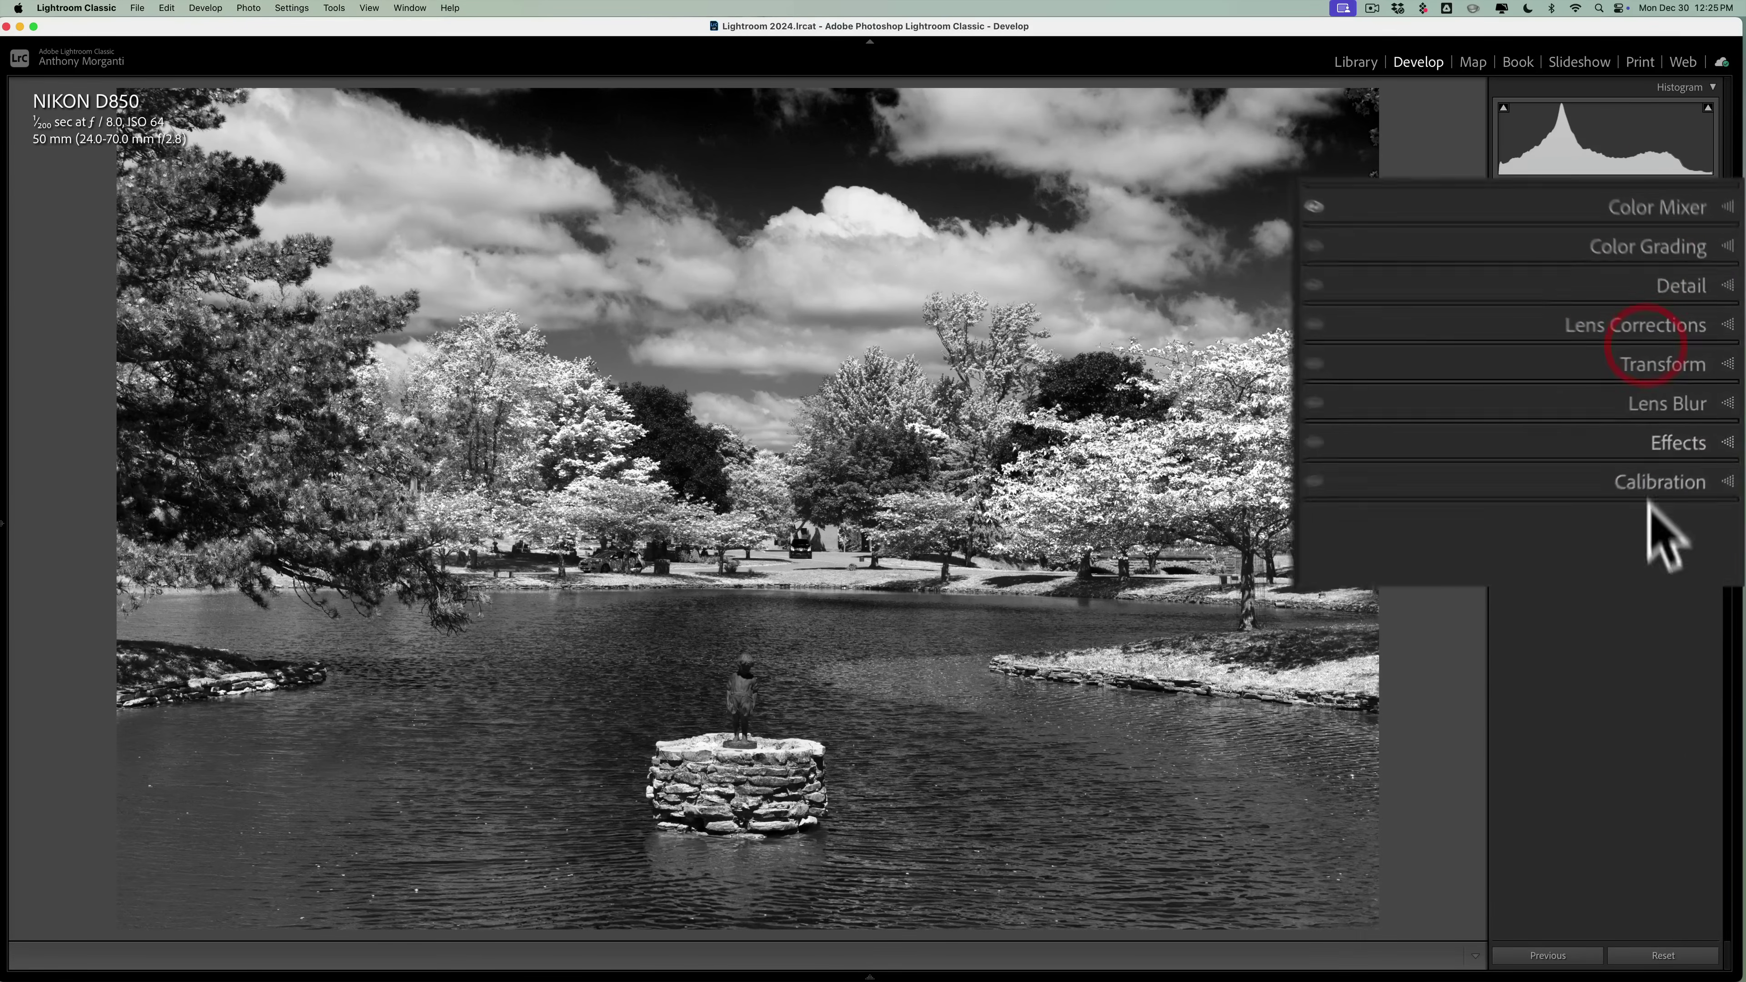
Calibrate the Red Primary Saturation to +33 and the Green Primary Saturation to +14.
{"action": "left_click", "coordinate": [1671, 436]}
{"action": "left_click_drag", "start_coordinate": [1609, 536], "coordinate": [1552, 566]}
{"action": "mouse_move", "coordinate": [1512, 624]}
{"action": "left_mouse_down"}
{"action": "mouse_move", "coordinate": [1575, 625]}
{"action": "mouse_move", "coordinate": [1527, 630]}
{"action": "left_mouse_up"}
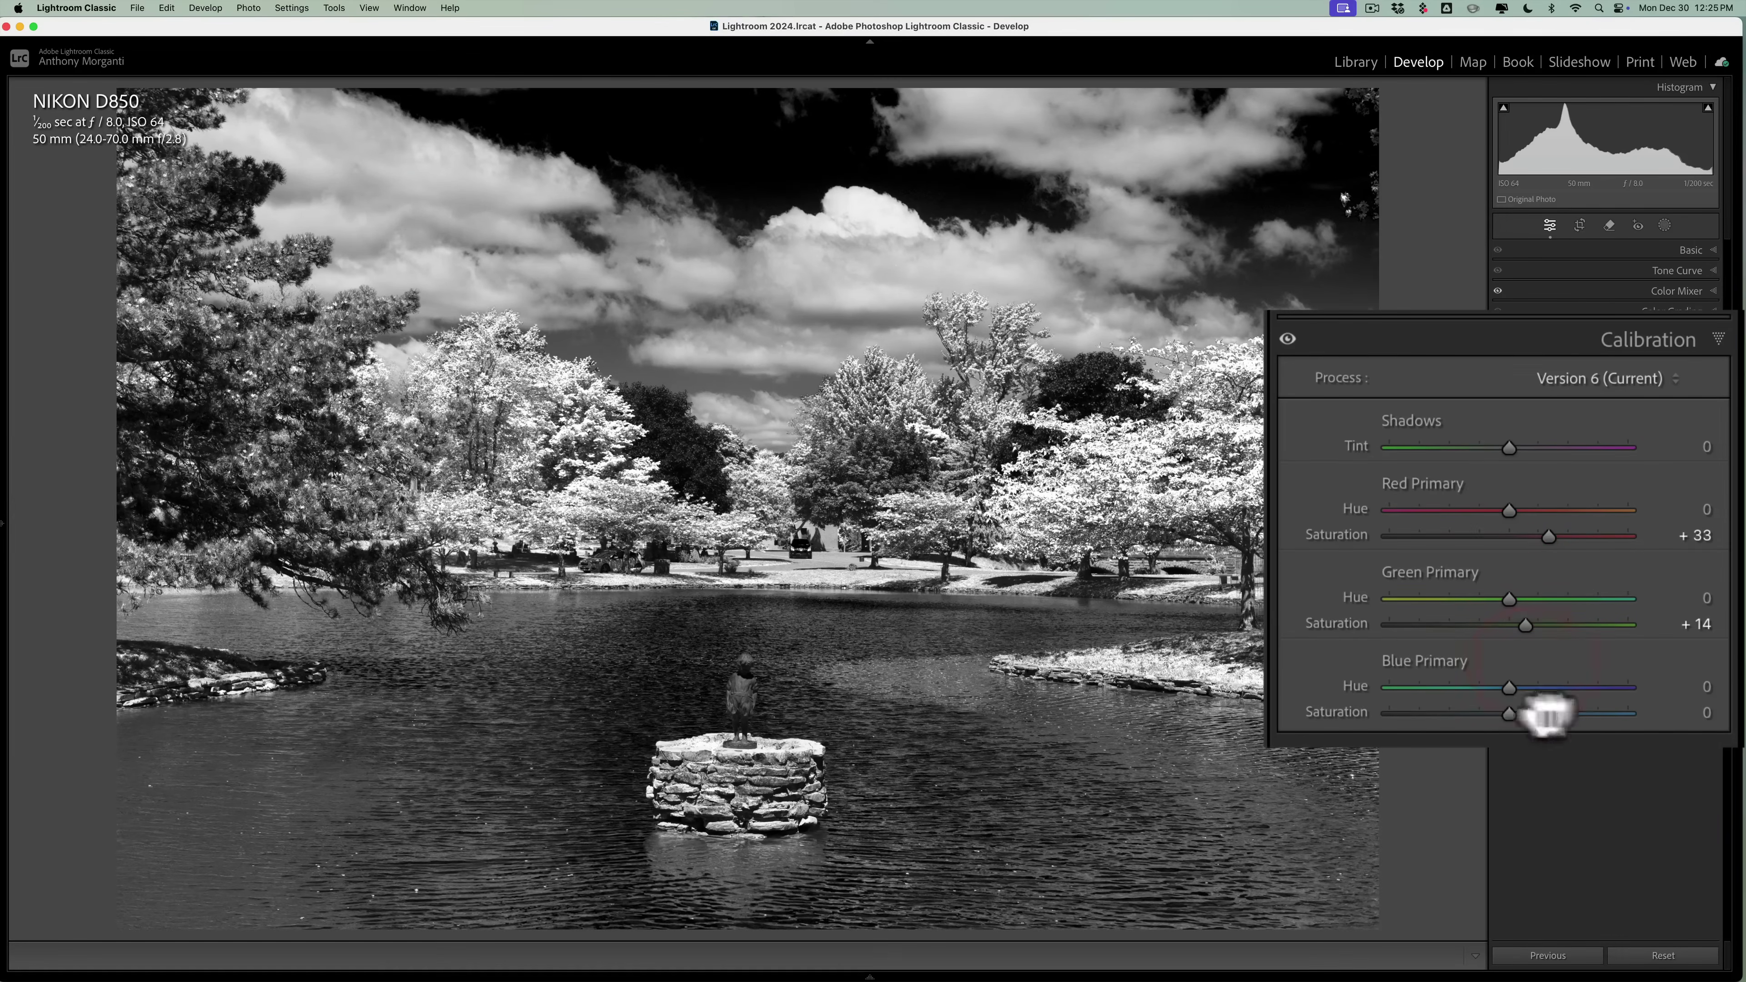
Set the white balance Temp to 5,288 and the Tint to −1.
{"action": "left_click", "coordinate": [1684, 255]}
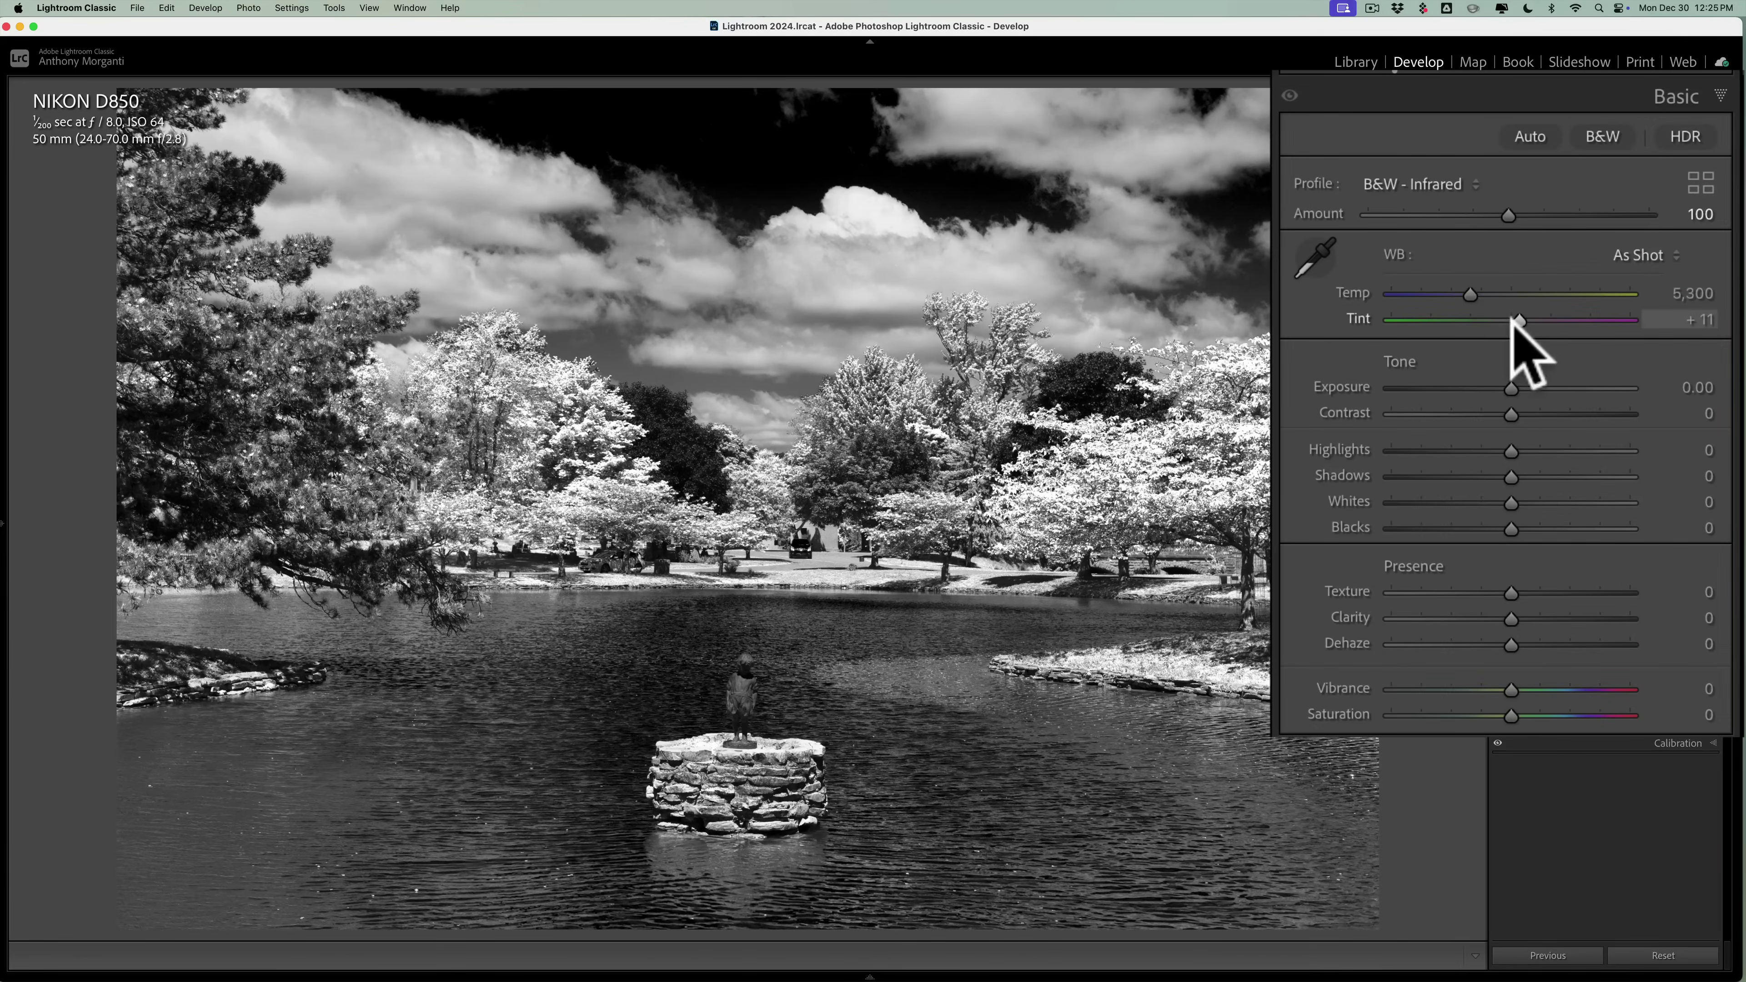
{"action": "left_click_drag", "start_coordinate": [1513, 315], "coordinate": [1473, 289]}
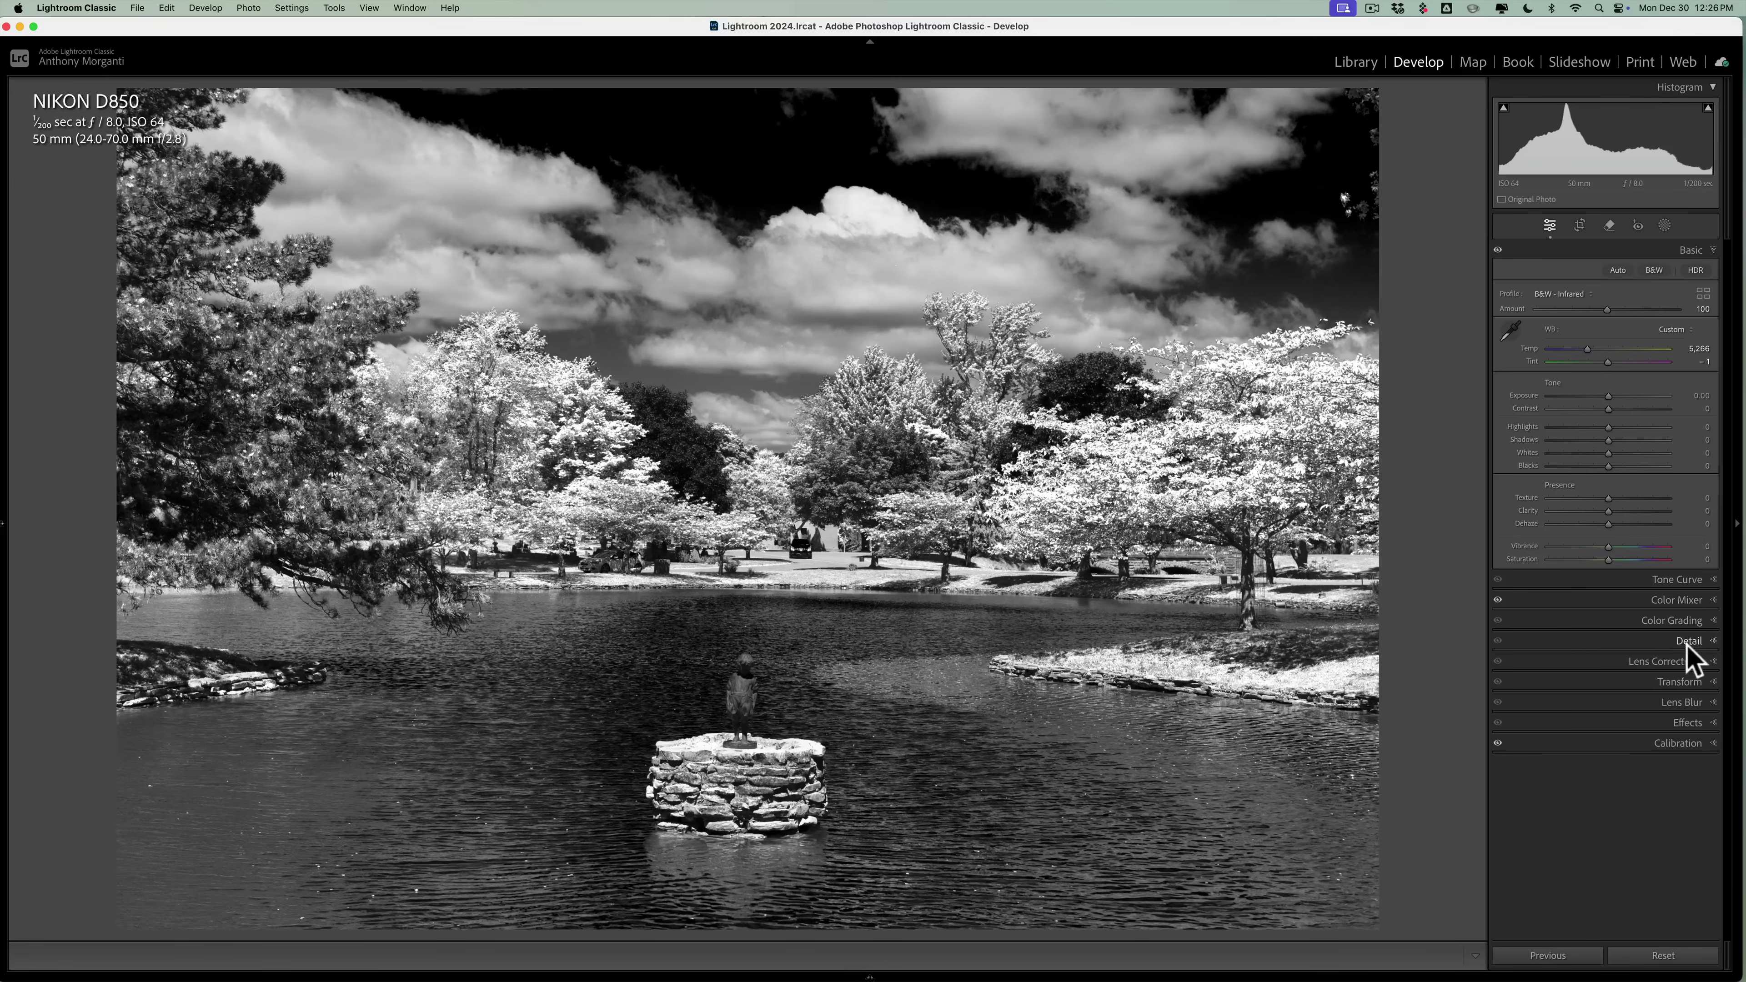
Reset the B&W - Infrared profile and every other adjustment on the photo.
{"action": "left_click", "coordinate": [1681, 598]}
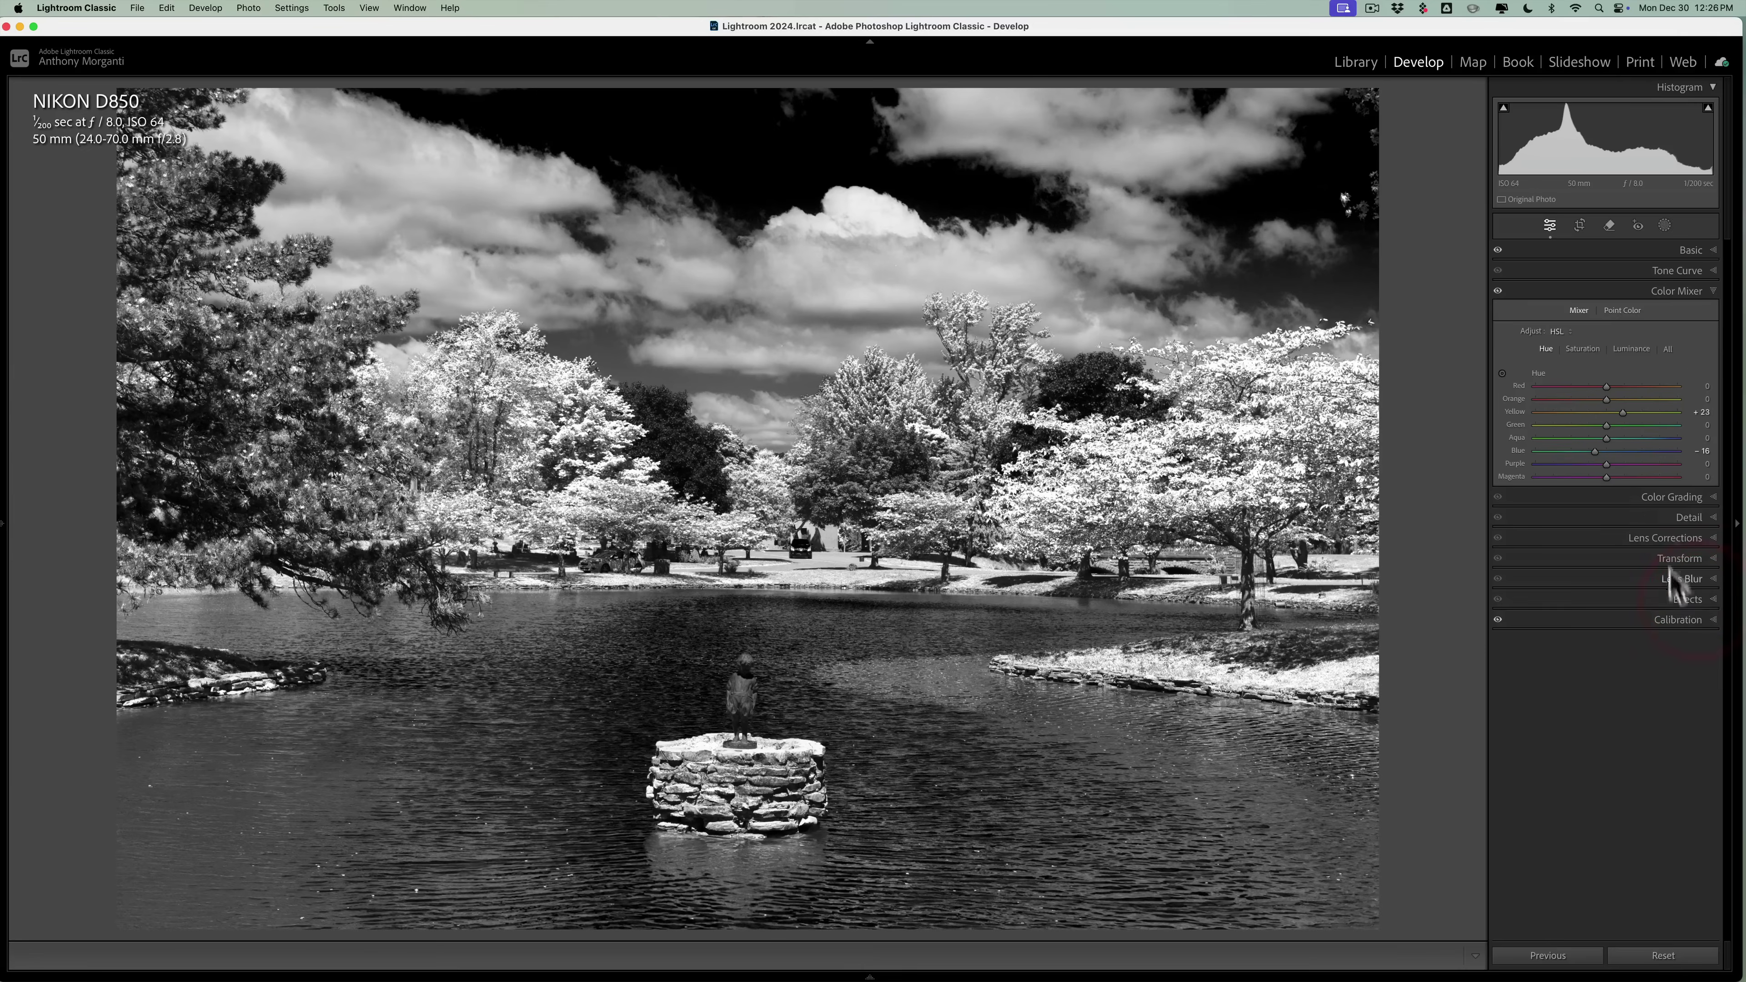
{"action": "left_click", "coordinate": [1702, 294]}
{"action": "left_click", "coordinate": [1698, 251]}
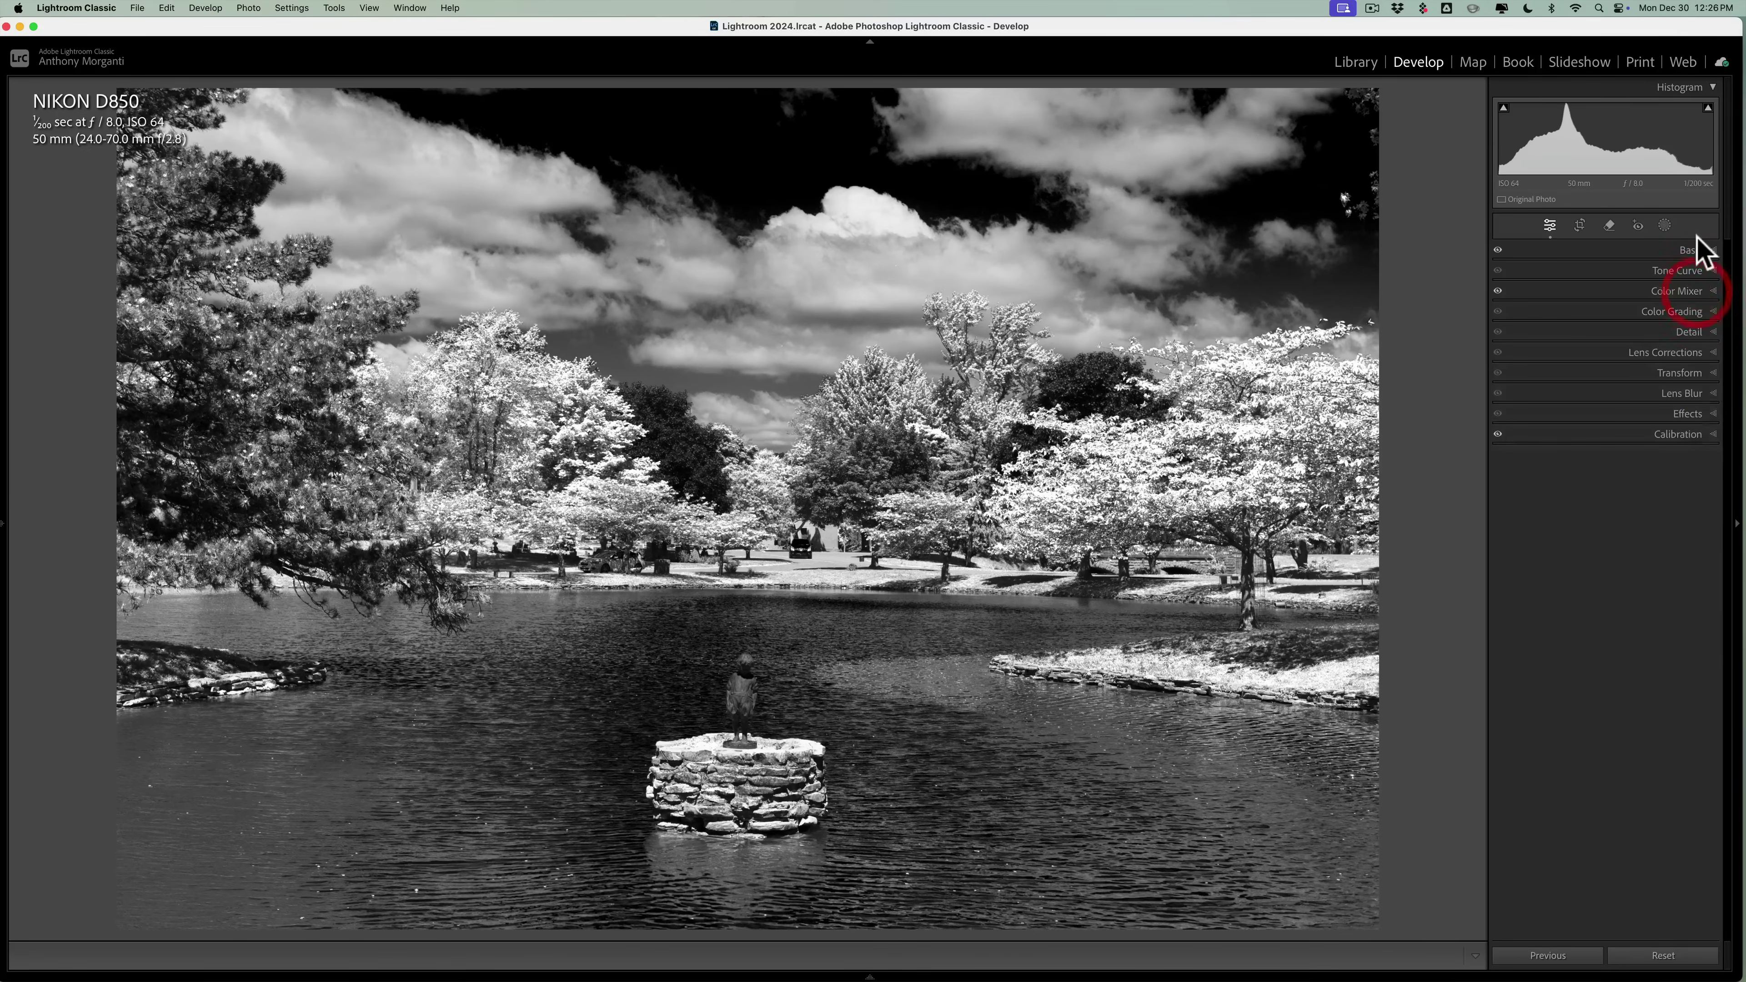
{"action": "left_click", "coordinate": [1697, 250]}
{"action": "left_click", "coordinate": [1663, 956]}
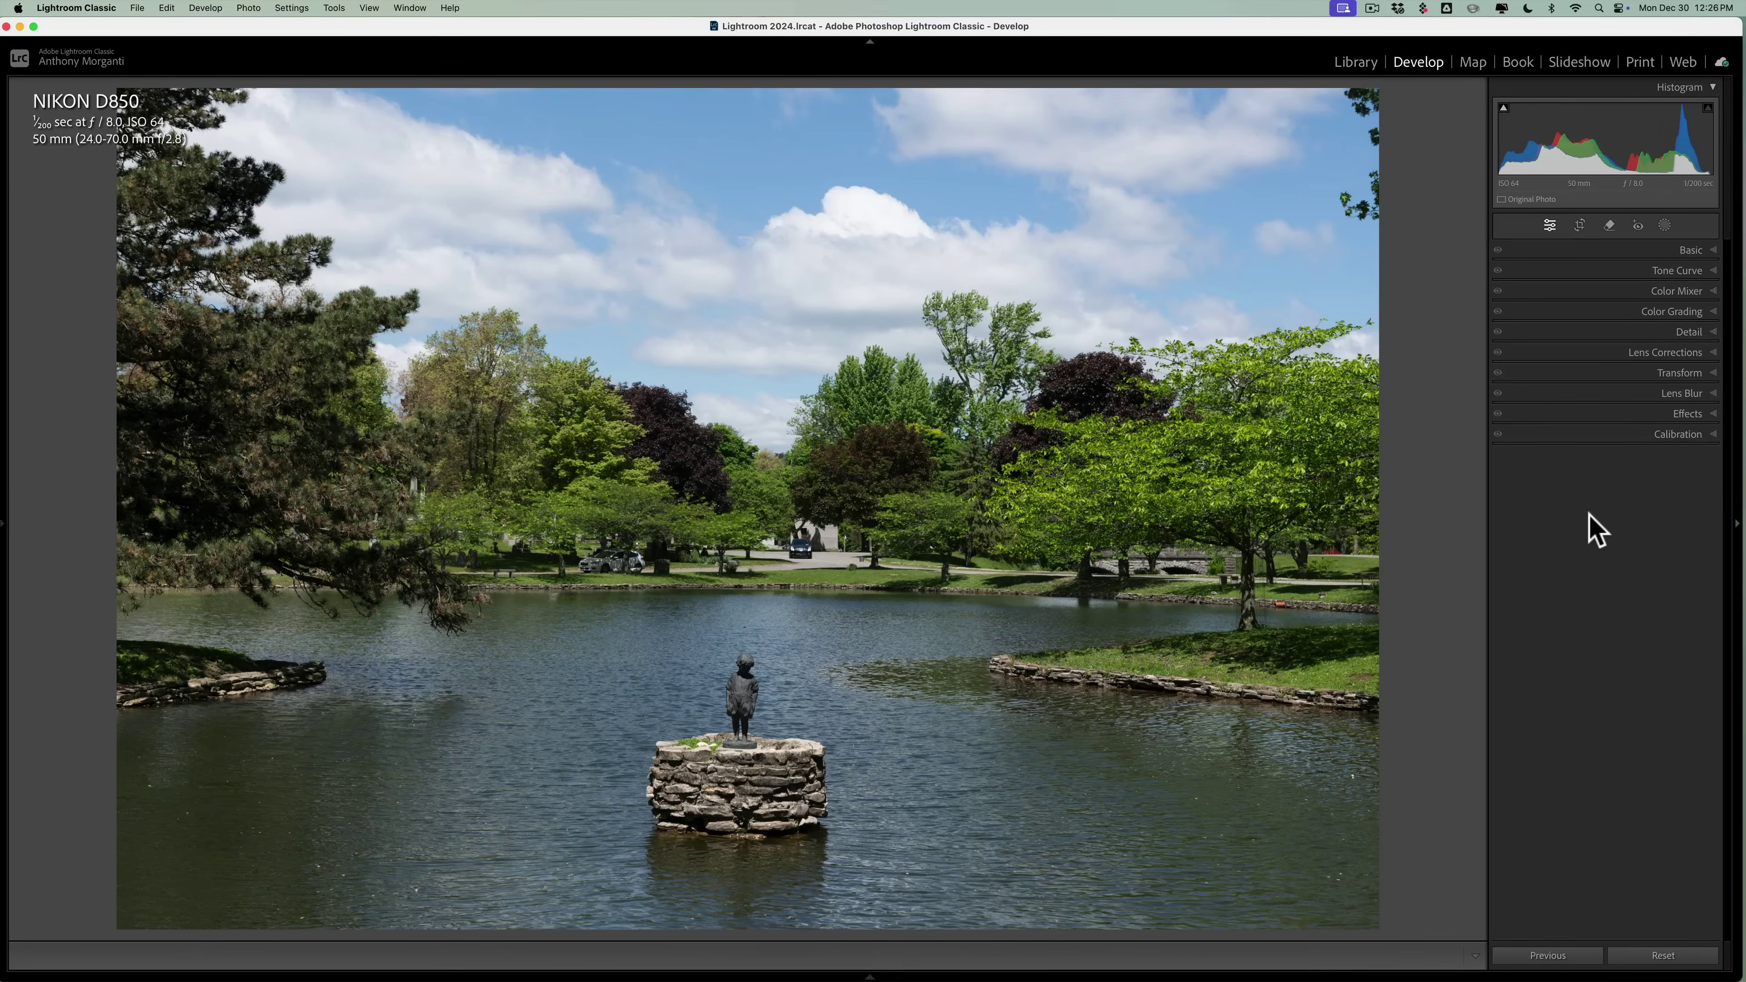
Desaturate the colour photo completely by setting the basic Saturation to −100.
{"action": "left_click", "coordinate": [1691, 252]}
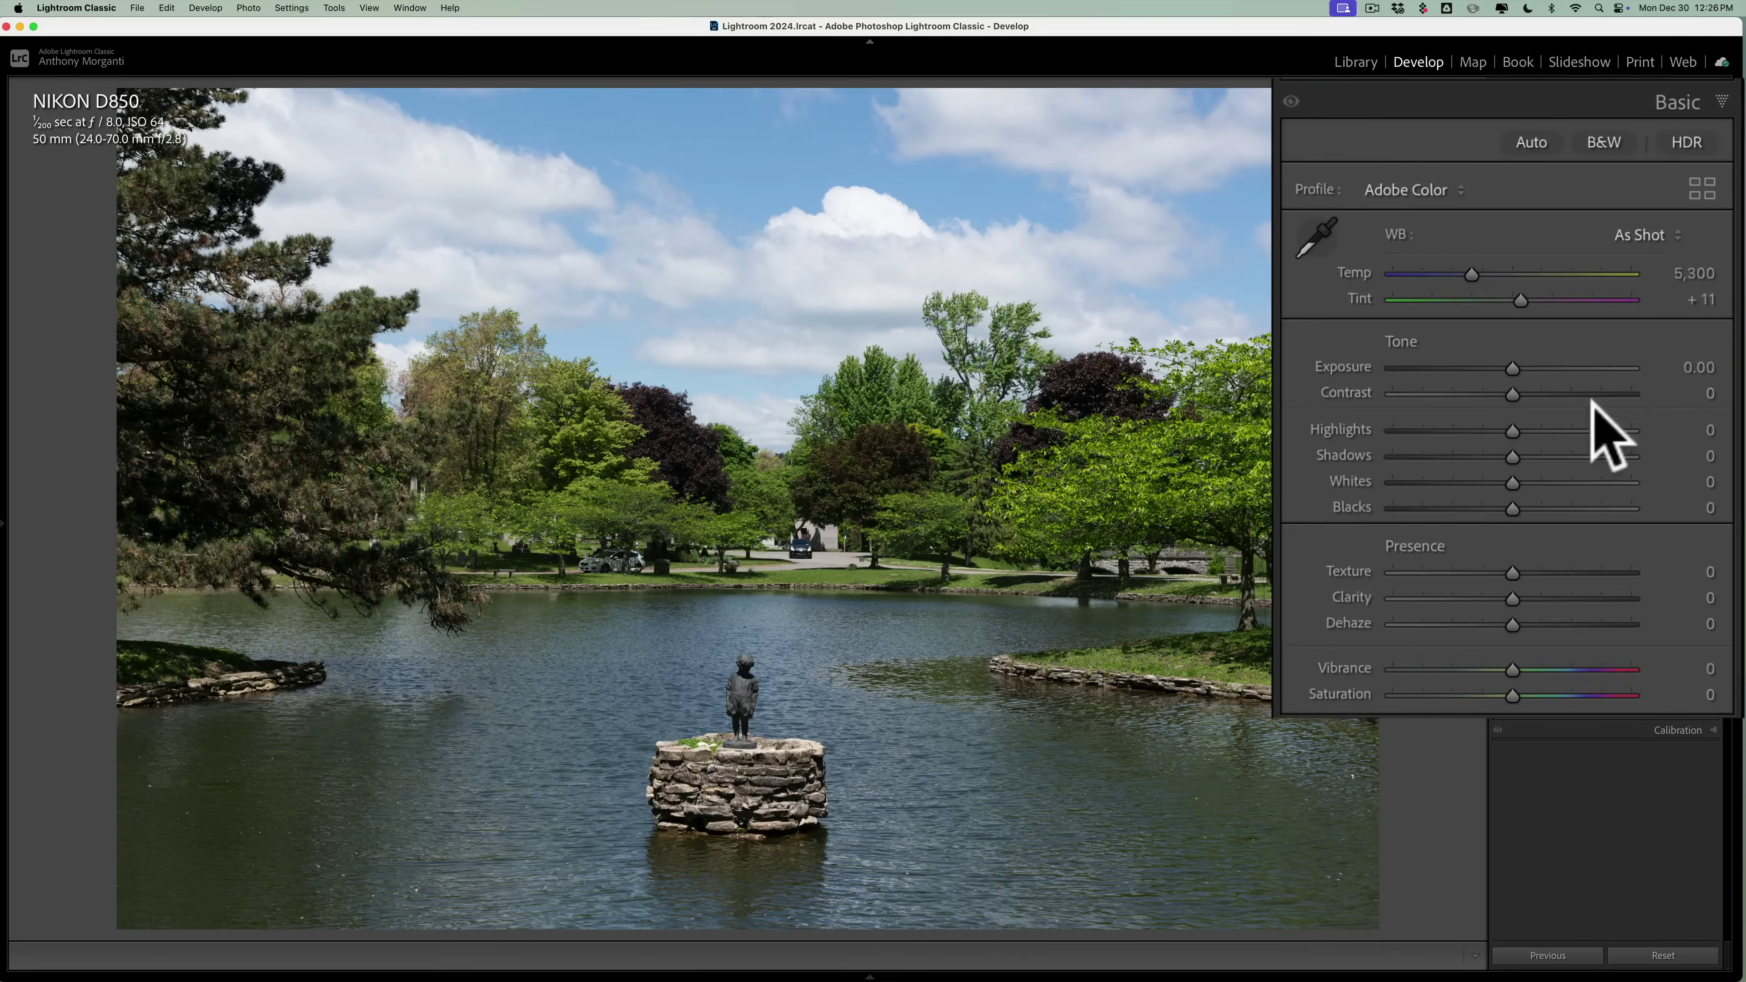
{"action": "left_click_drag", "start_coordinate": [1512, 696], "coordinate": [1392, 696]}
{"action": "left_click", "coordinate": [1437, 534]}
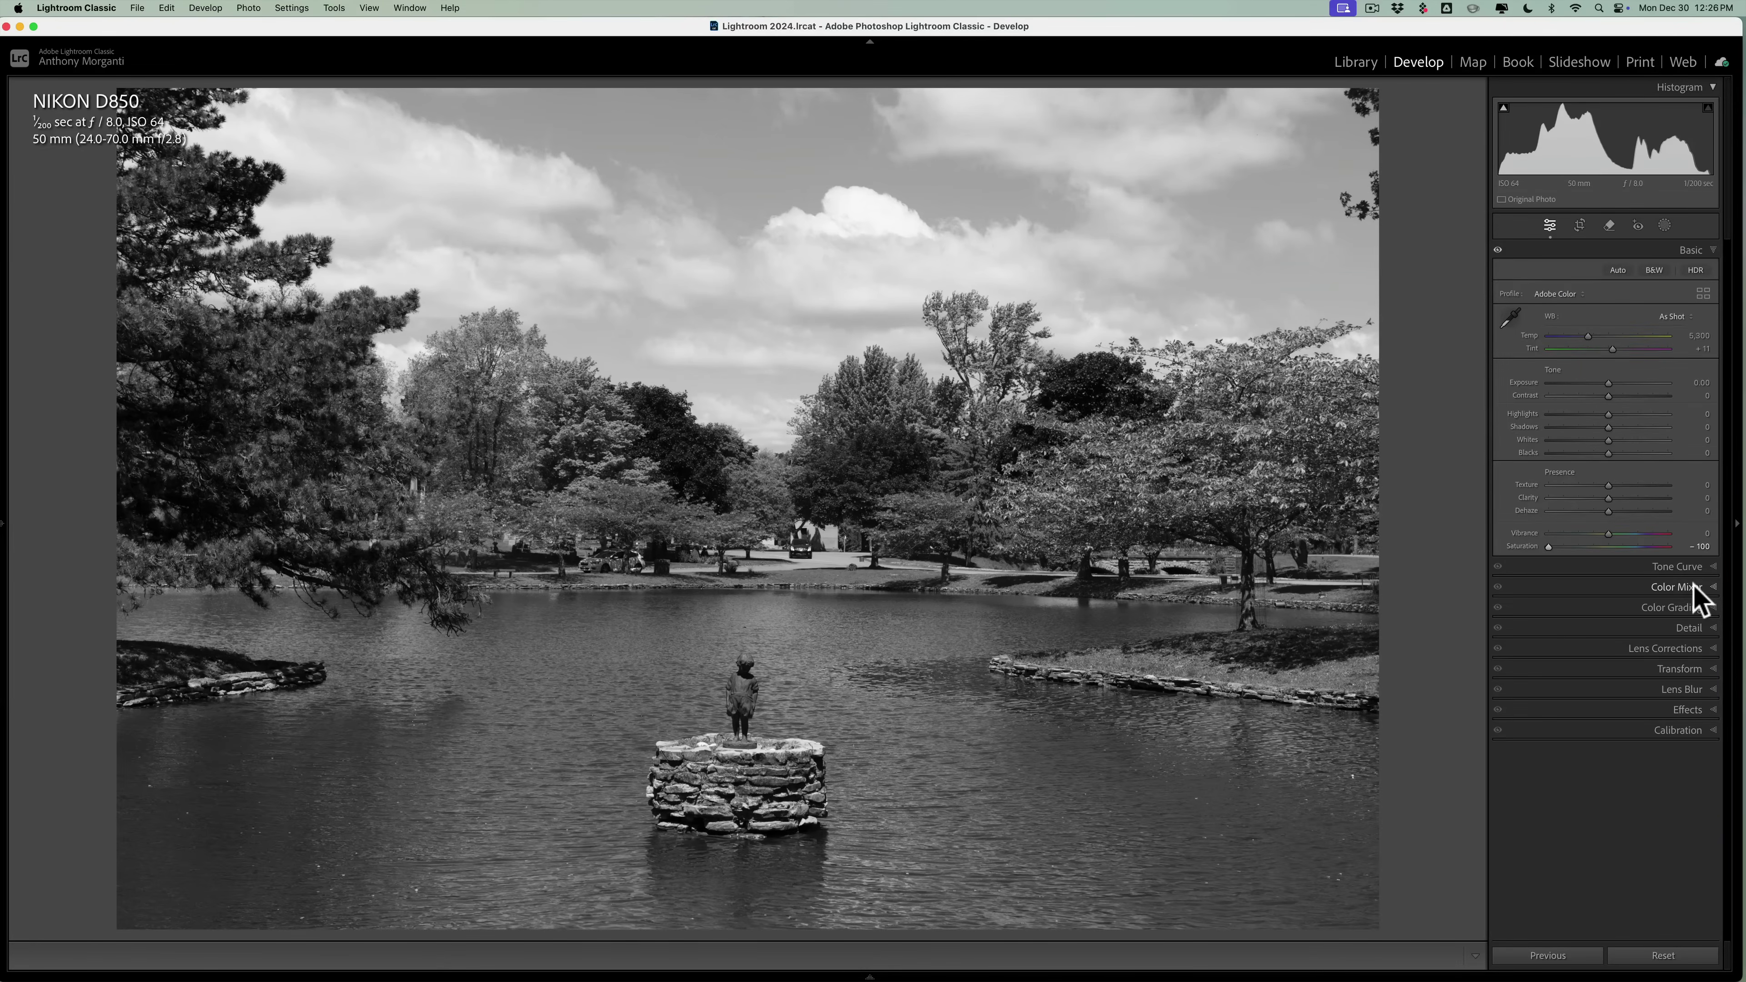
Try Color Mixer Hue and Luminance shifts on the desaturated photo, including Luminance Aqua −16 and Blue +5, and reset the Luminance values.
{"action": "left_click", "coordinate": [1693, 586]}
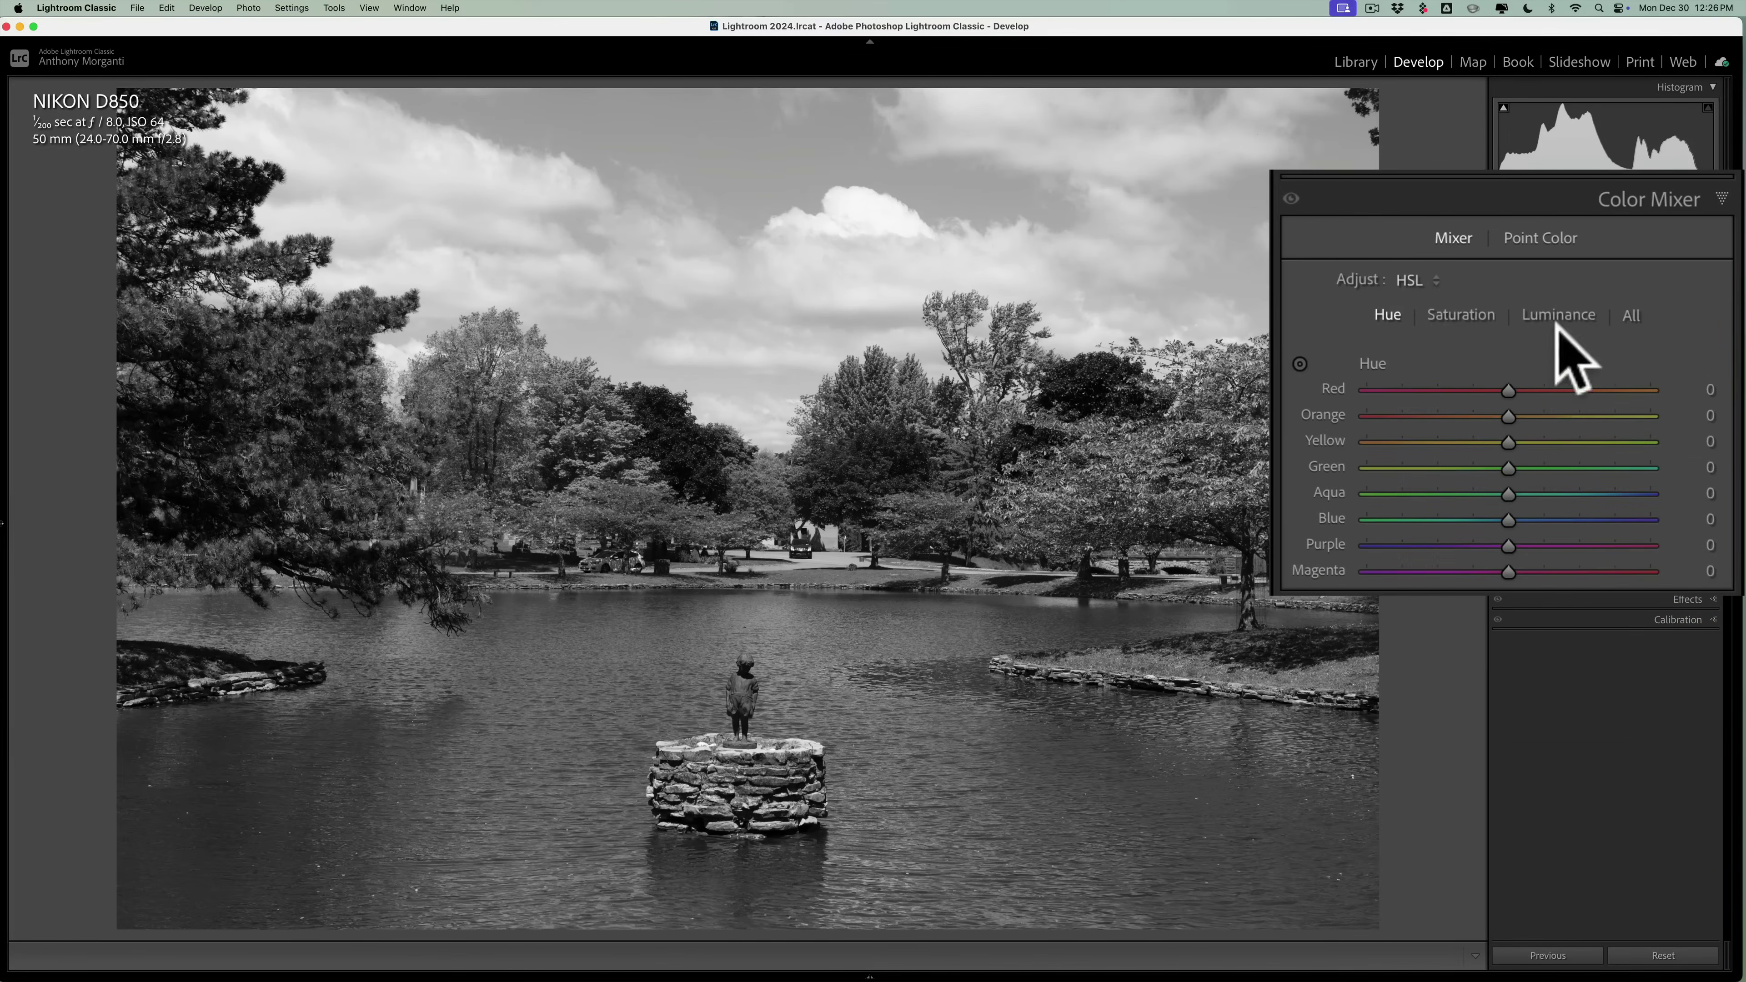
{"action": "mouse_move", "coordinate": [1506, 516]}
{"action": "left_mouse_down"}
{"action": "mouse_move", "coordinate": [1587, 519]}
{"action": "mouse_move", "coordinate": [1434, 520]}
{"action": "mouse_move", "coordinate": [1592, 533]}
{"action": "mouse_move", "coordinate": [1501, 526]}
{"action": "mouse_move", "coordinate": [1507, 492]}
{"action": "left_mouse_up"}
{"action": "left_click", "coordinate": [1555, 317]}
{"action": "left_click", "coordinate": [1525, 437]}
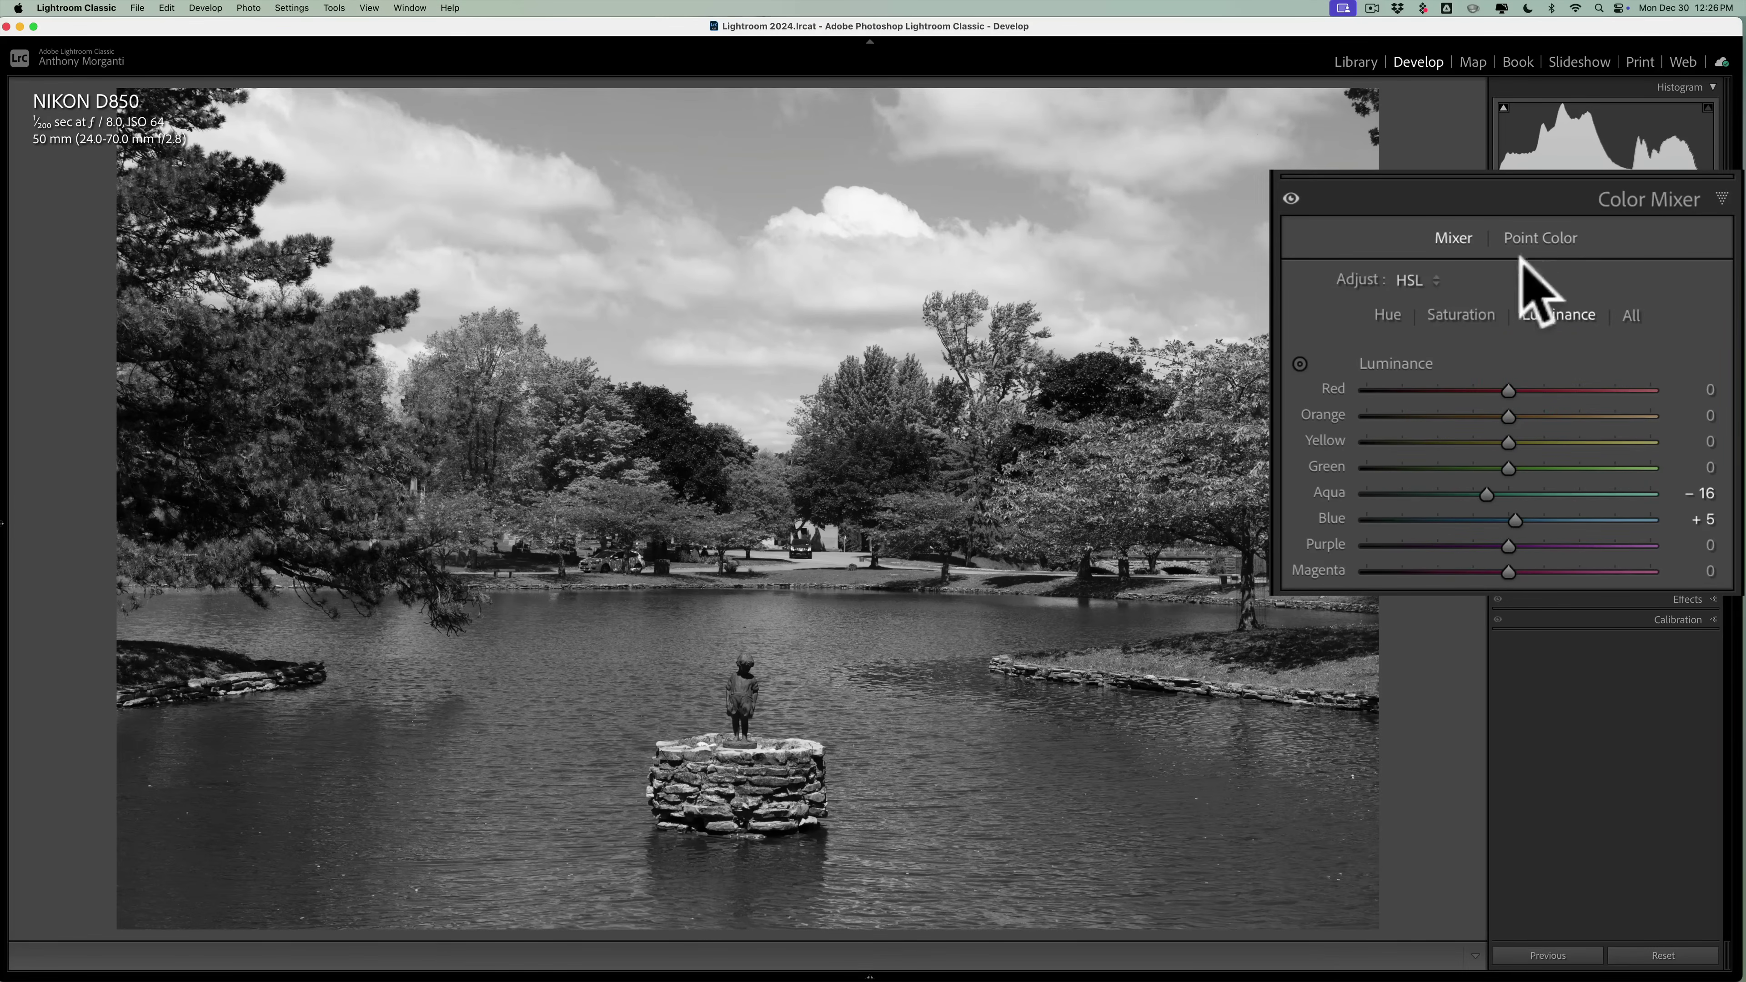
{"action": "left_click", "coordinate": [1578, 309], "text": "alt"}
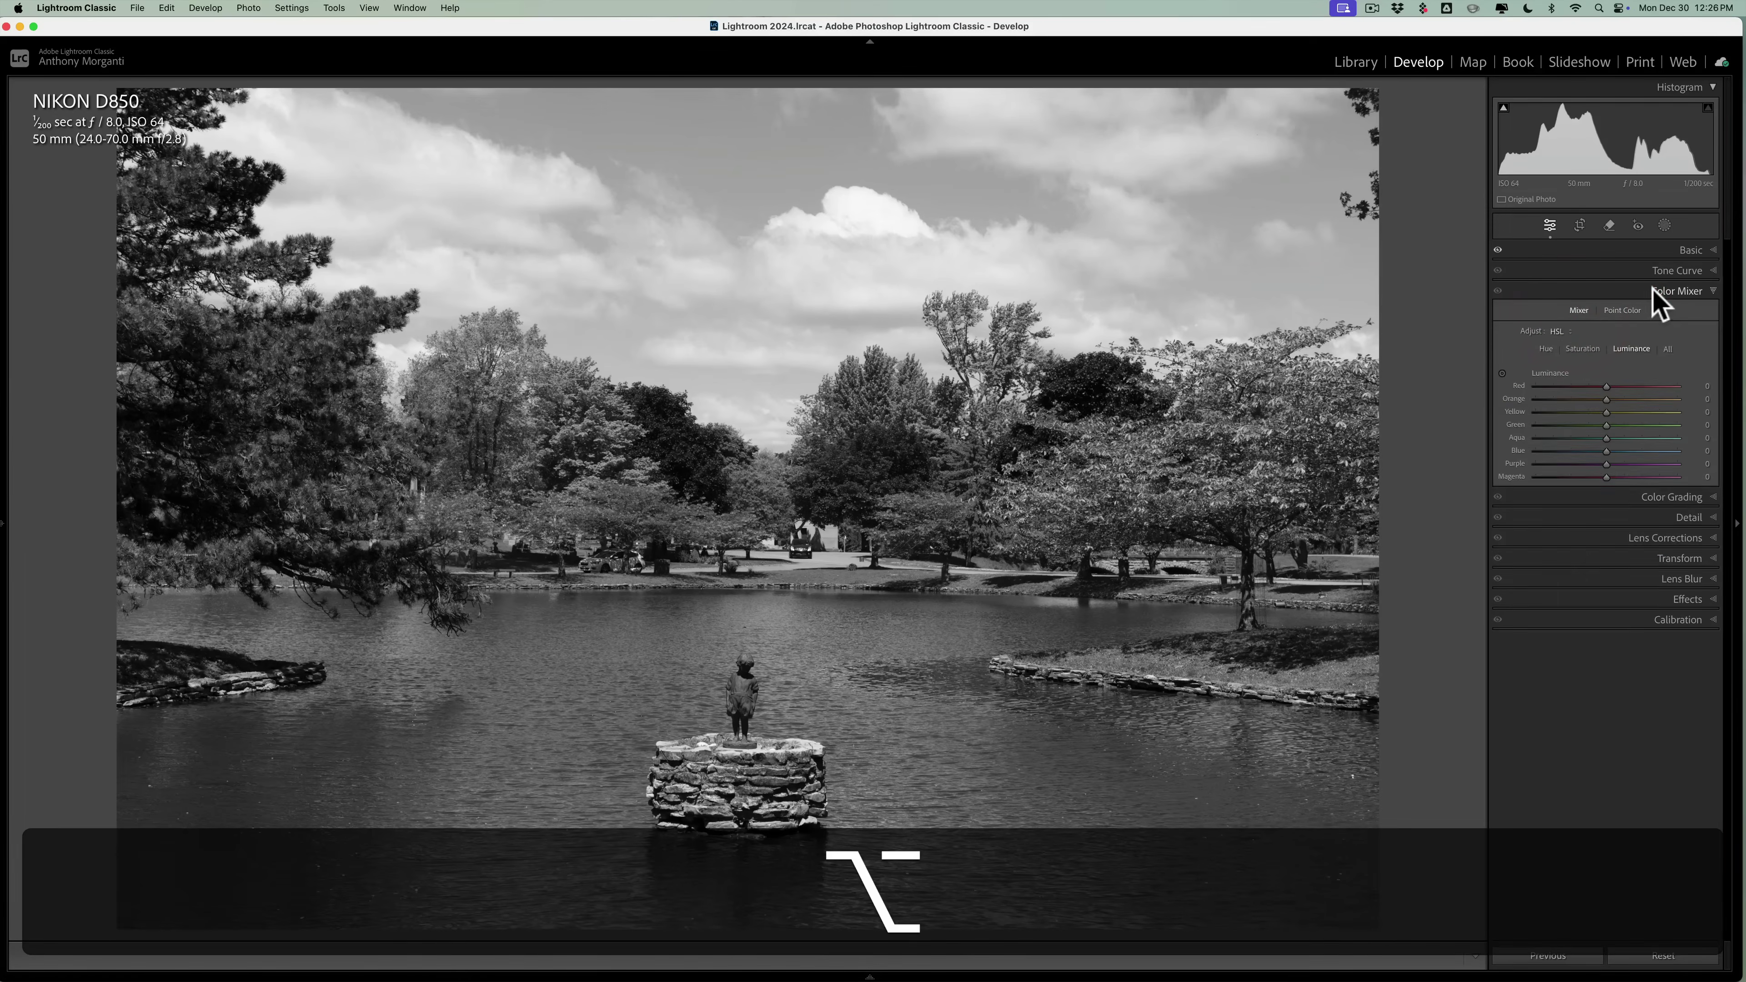
{"action": "left_click", "coordinate": [1655, 291]}
Try shifting the white balance and the Calibration Red Primary Saturation on the desaturated photo.
{"action": "left_click", "coordinate": [1693, 251]}
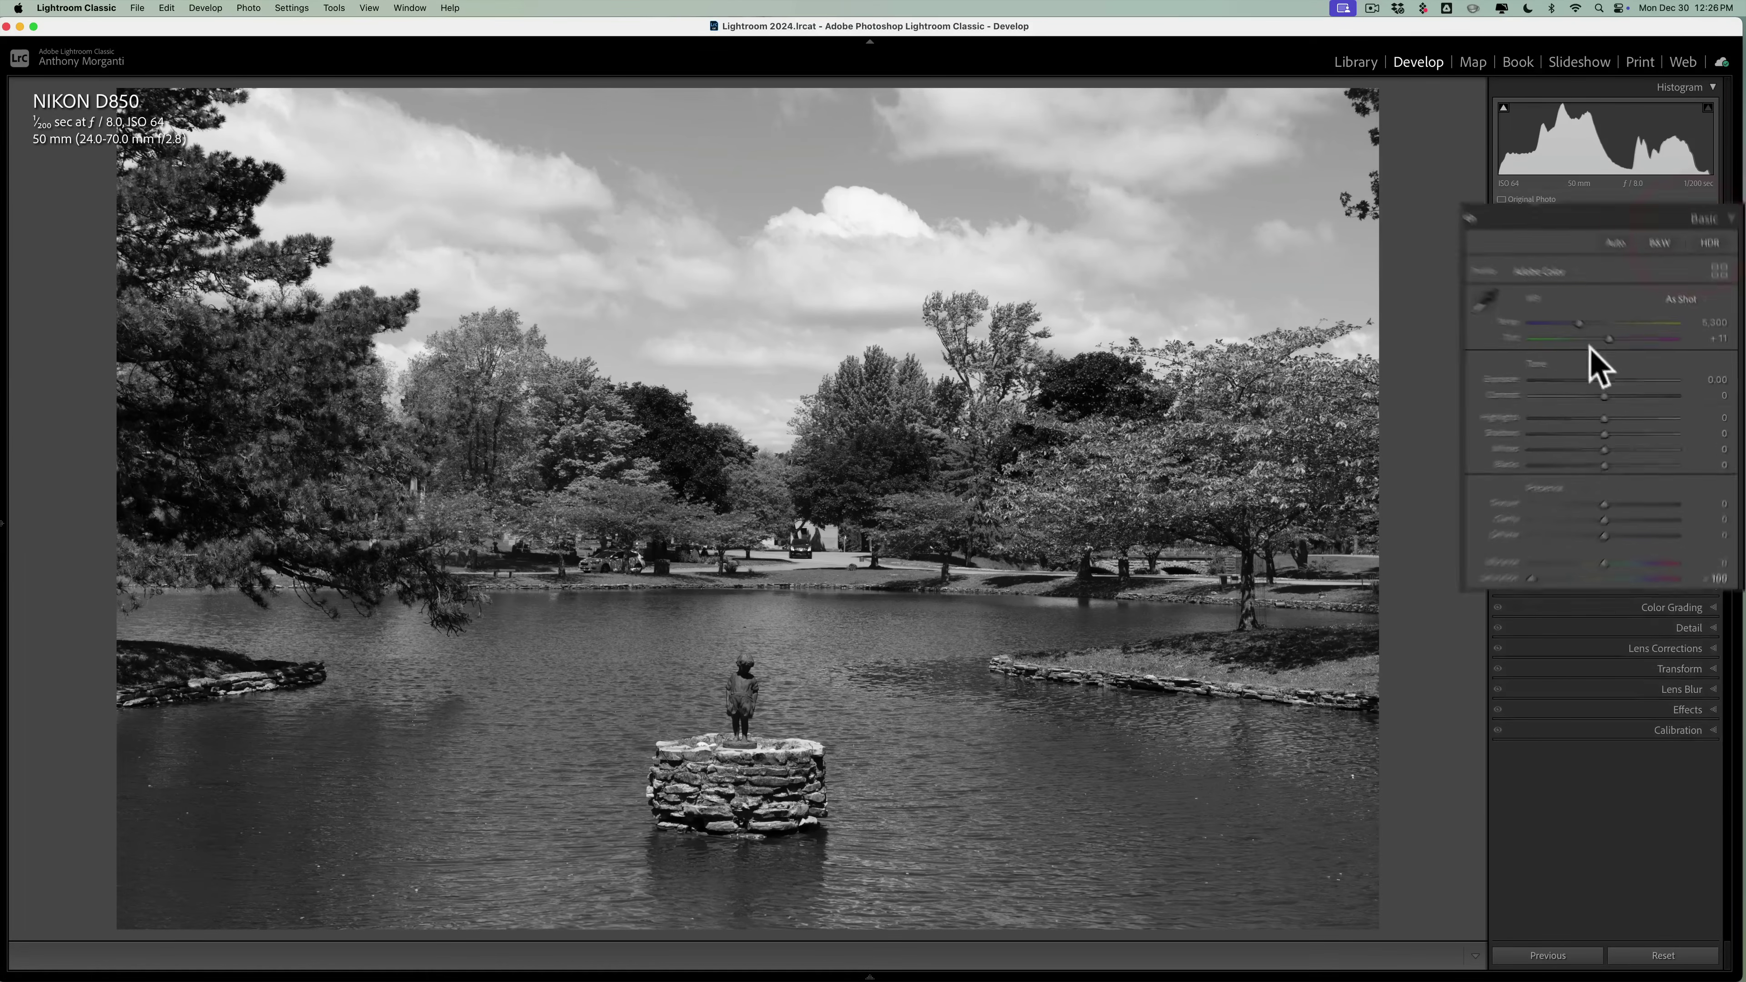
{"action": "left_click_drag", "start_coordinate": [1516, 300], "coordinate": [1468, 310]}
{"action": "left_click", "coordinate": [1678, 219]}
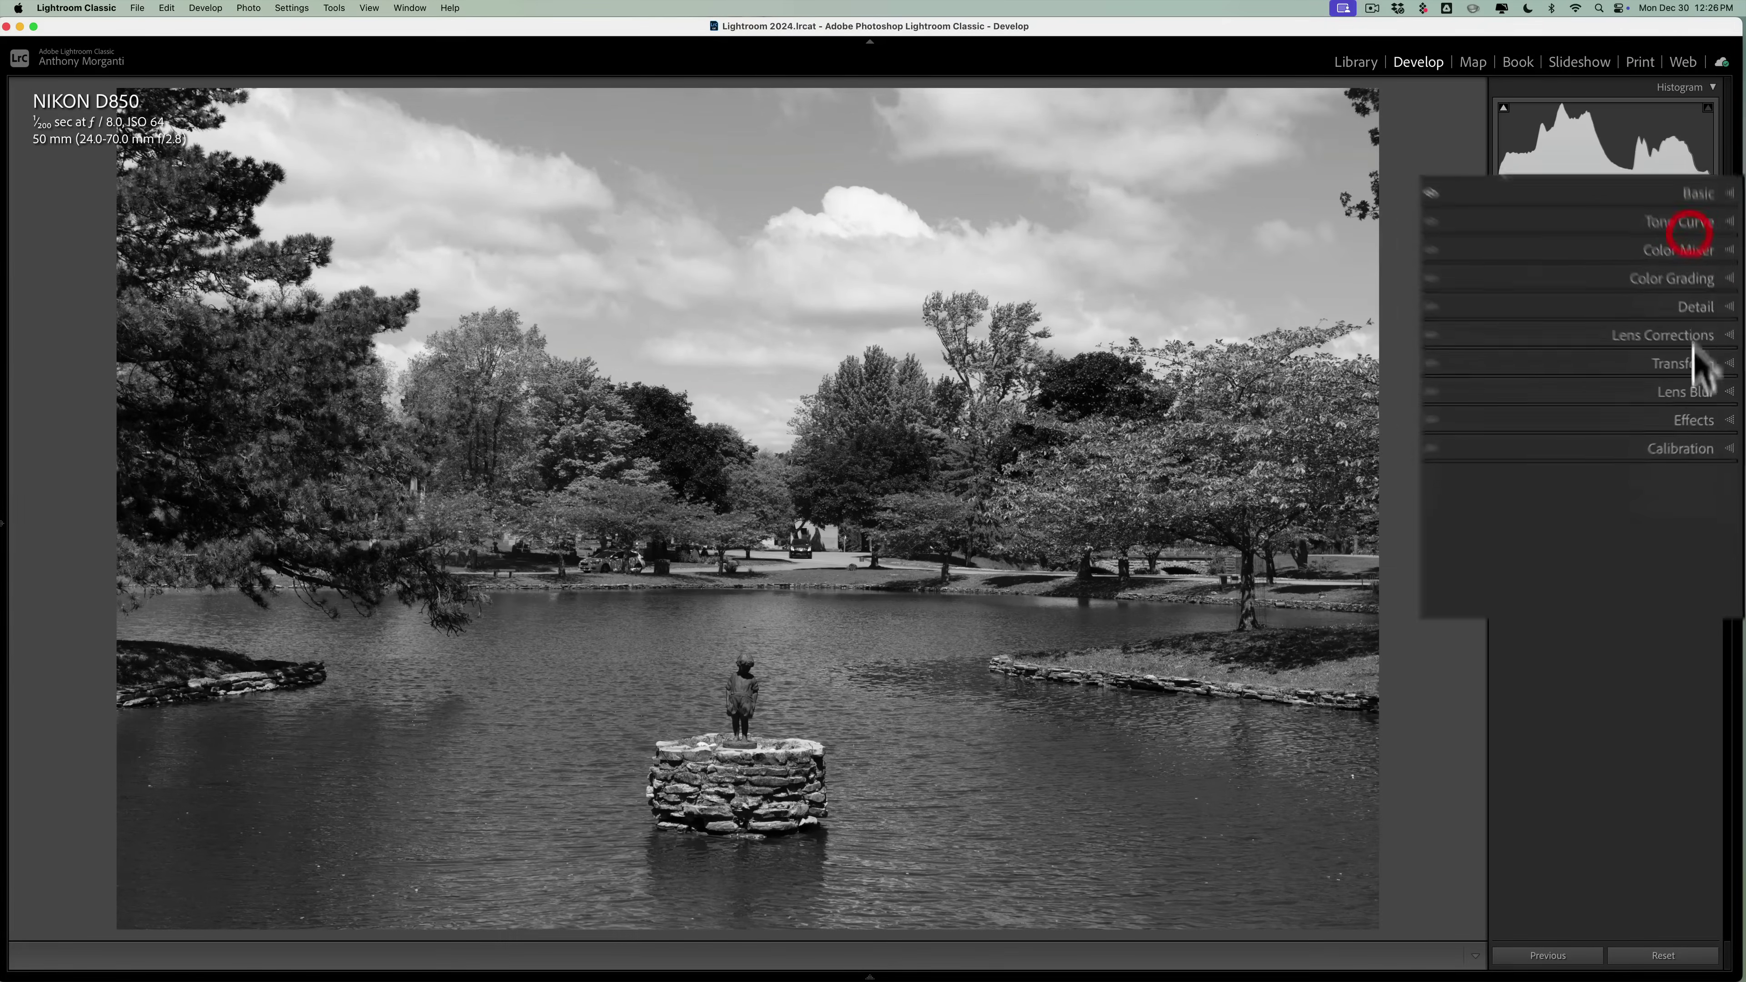
{"action": "left_click", "coordinate": [1681, 434]}
{"action": "mouse_move", "coordinate": [1609, 531]}
{"action": "left_mouse_down"}
{"action": "mouse_move", "coordinate": [1672, 532]}
{"action": "mouse_move", "coordinate": [1535, 527]}
{"action": "mouse_move", "coordinate": [1612, 533]}
{"action": "left_mouse_up"}
{"action": "left_click", "coordinate": [1523, 537]}
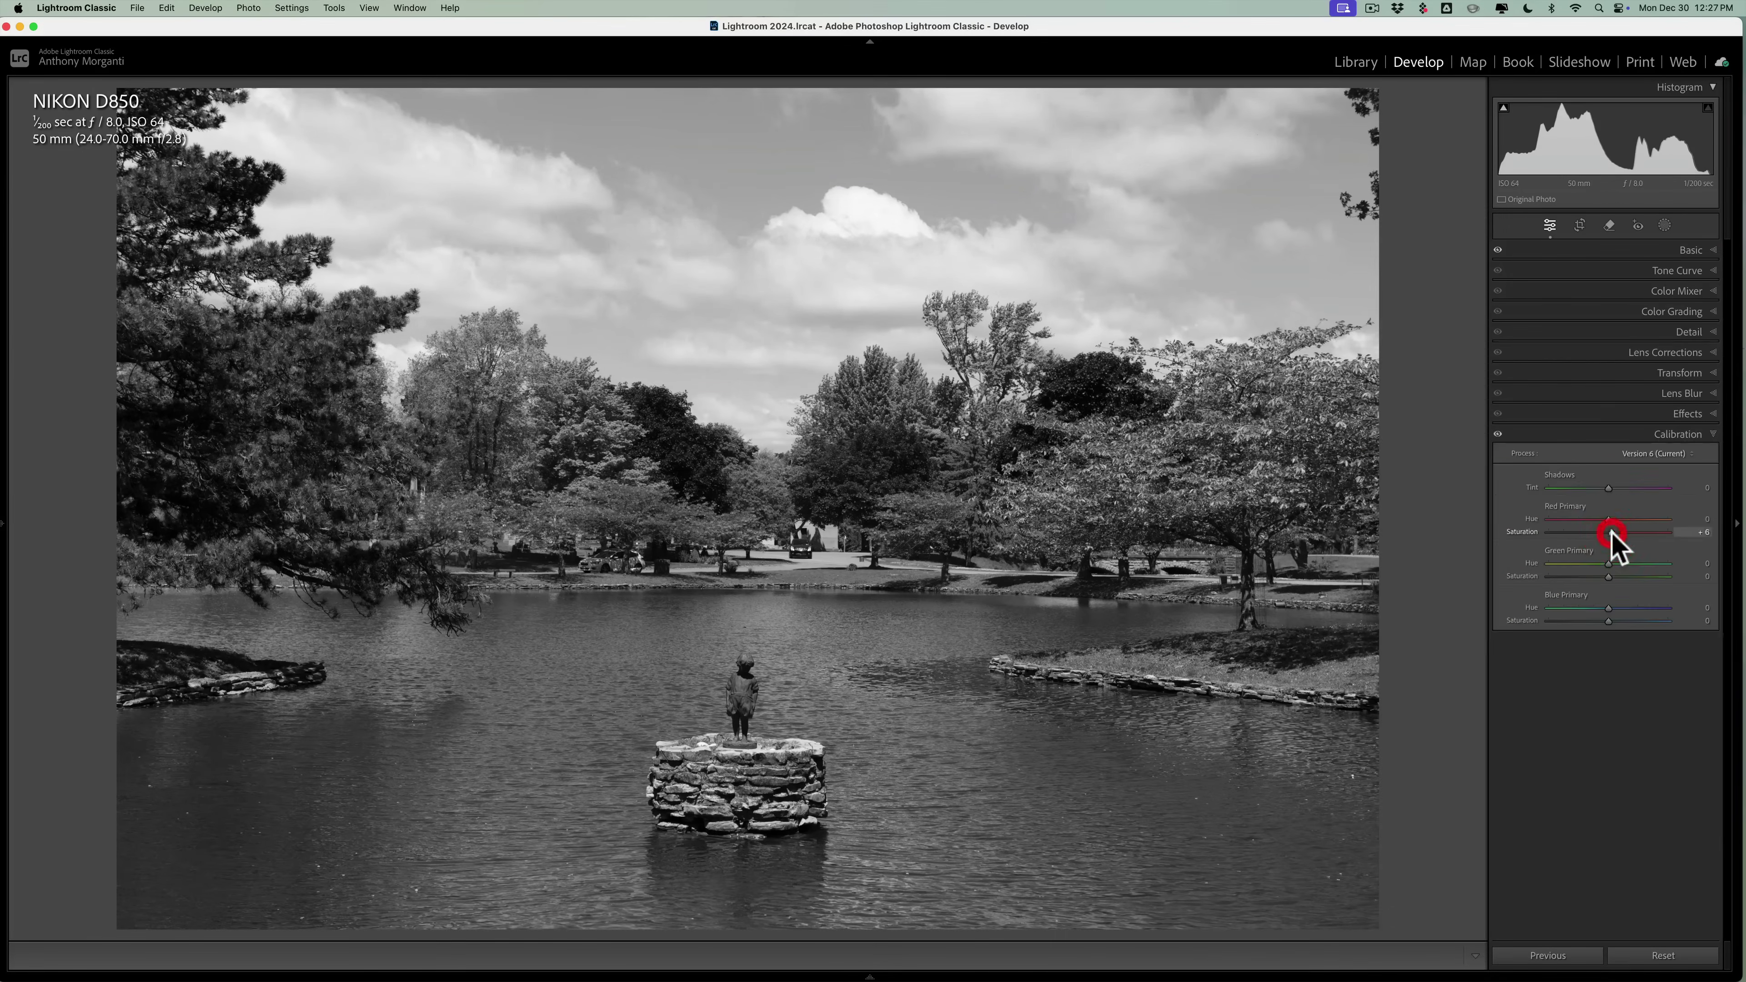
Reset the full desaturation and all other adjustments to restore the colour photo.
{"action": "left_click", "coordinate": [1699, 435]}
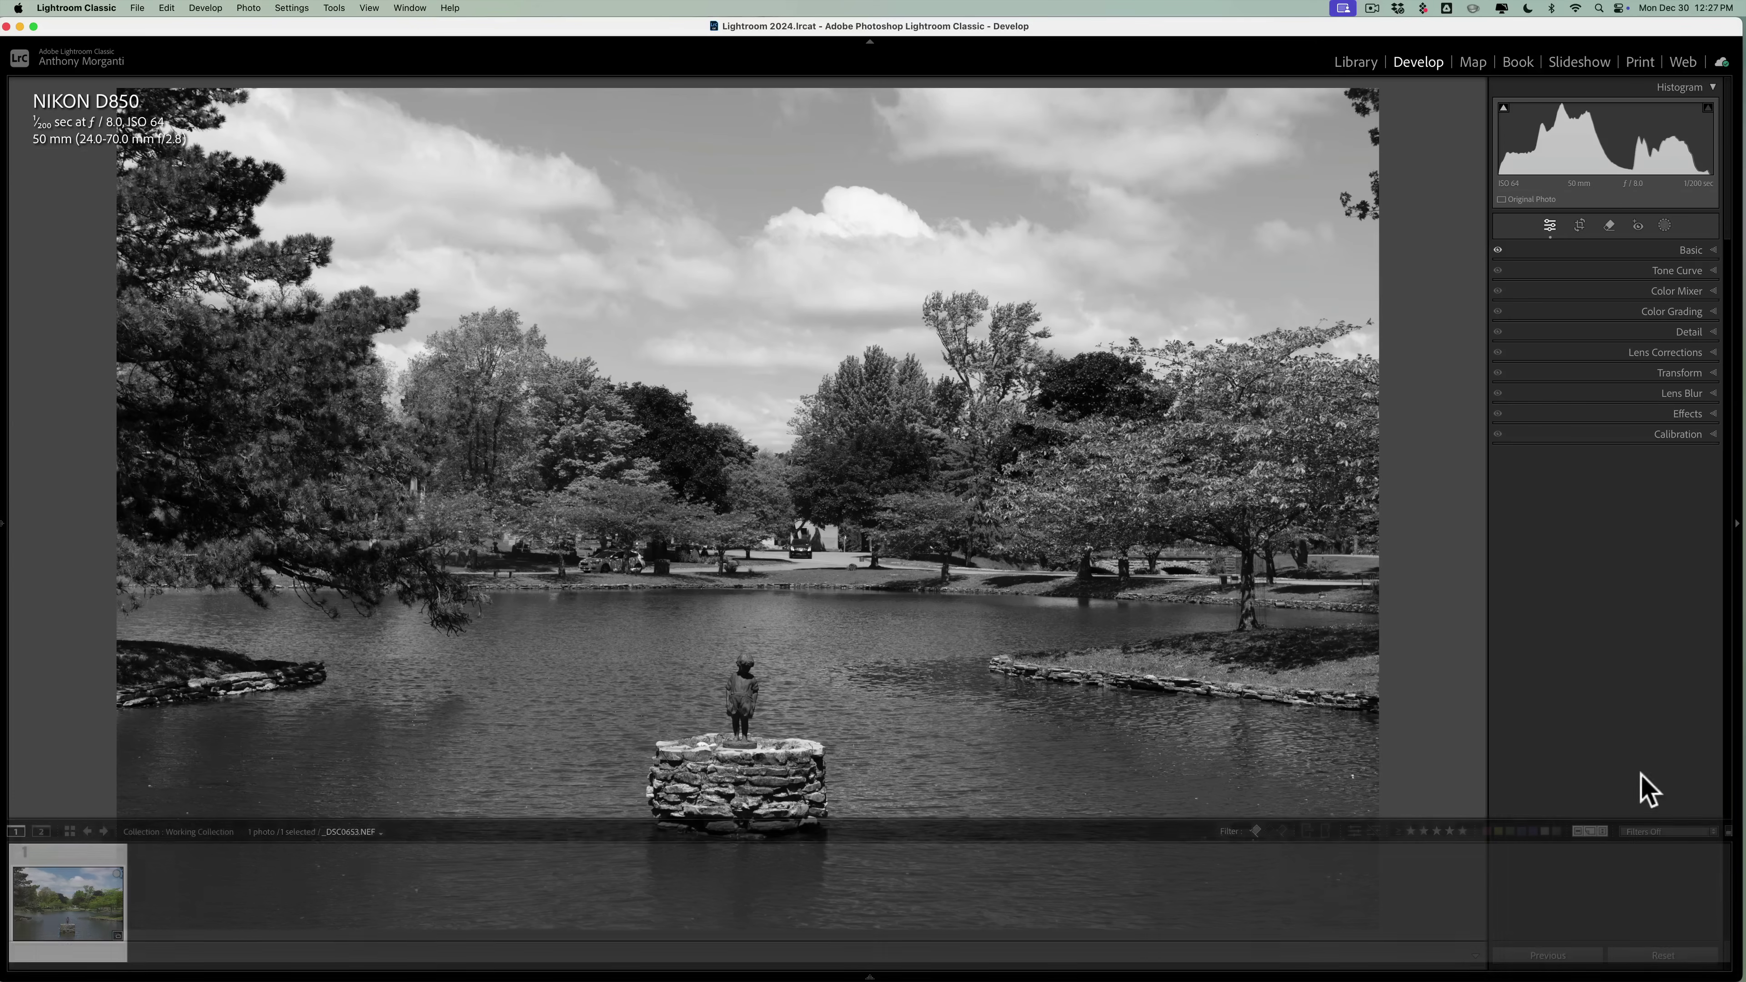
{"action": "left_click", "coordinate": [1667, 954]}
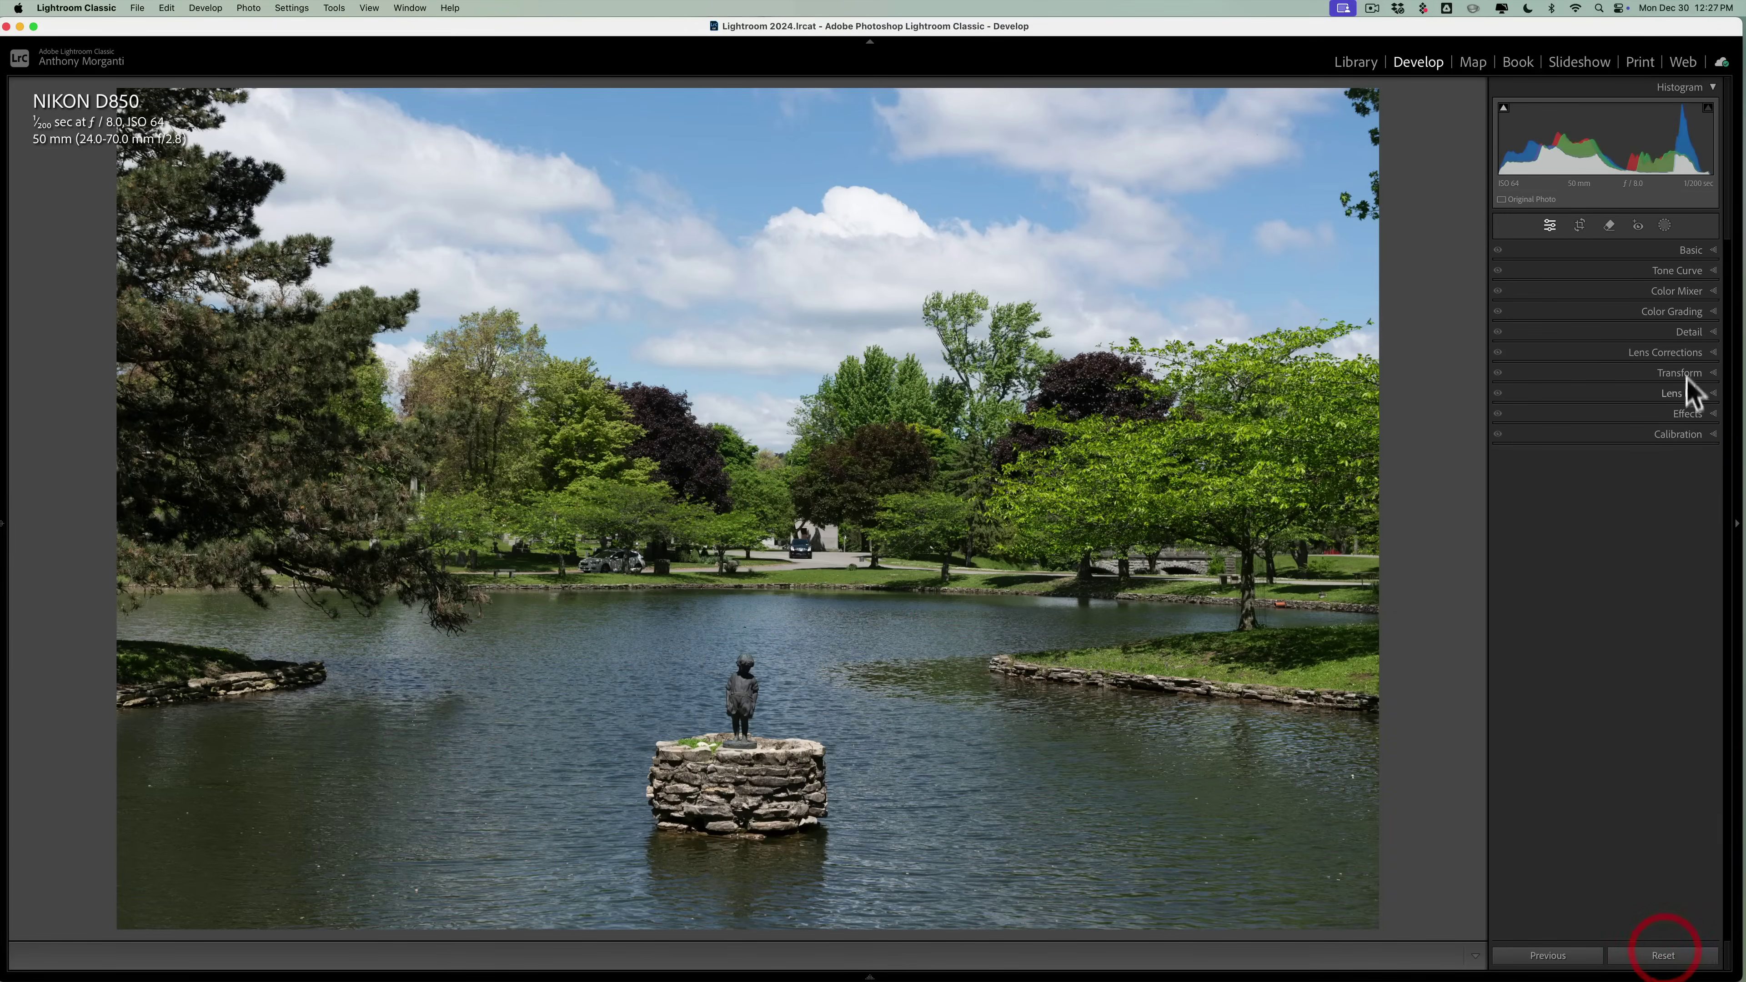
Set the basic Saturation to −78 and try shifting the white balance Tint to −41 and back to +11.
{"action": "left_click", "coordinate": [1687, 252]}
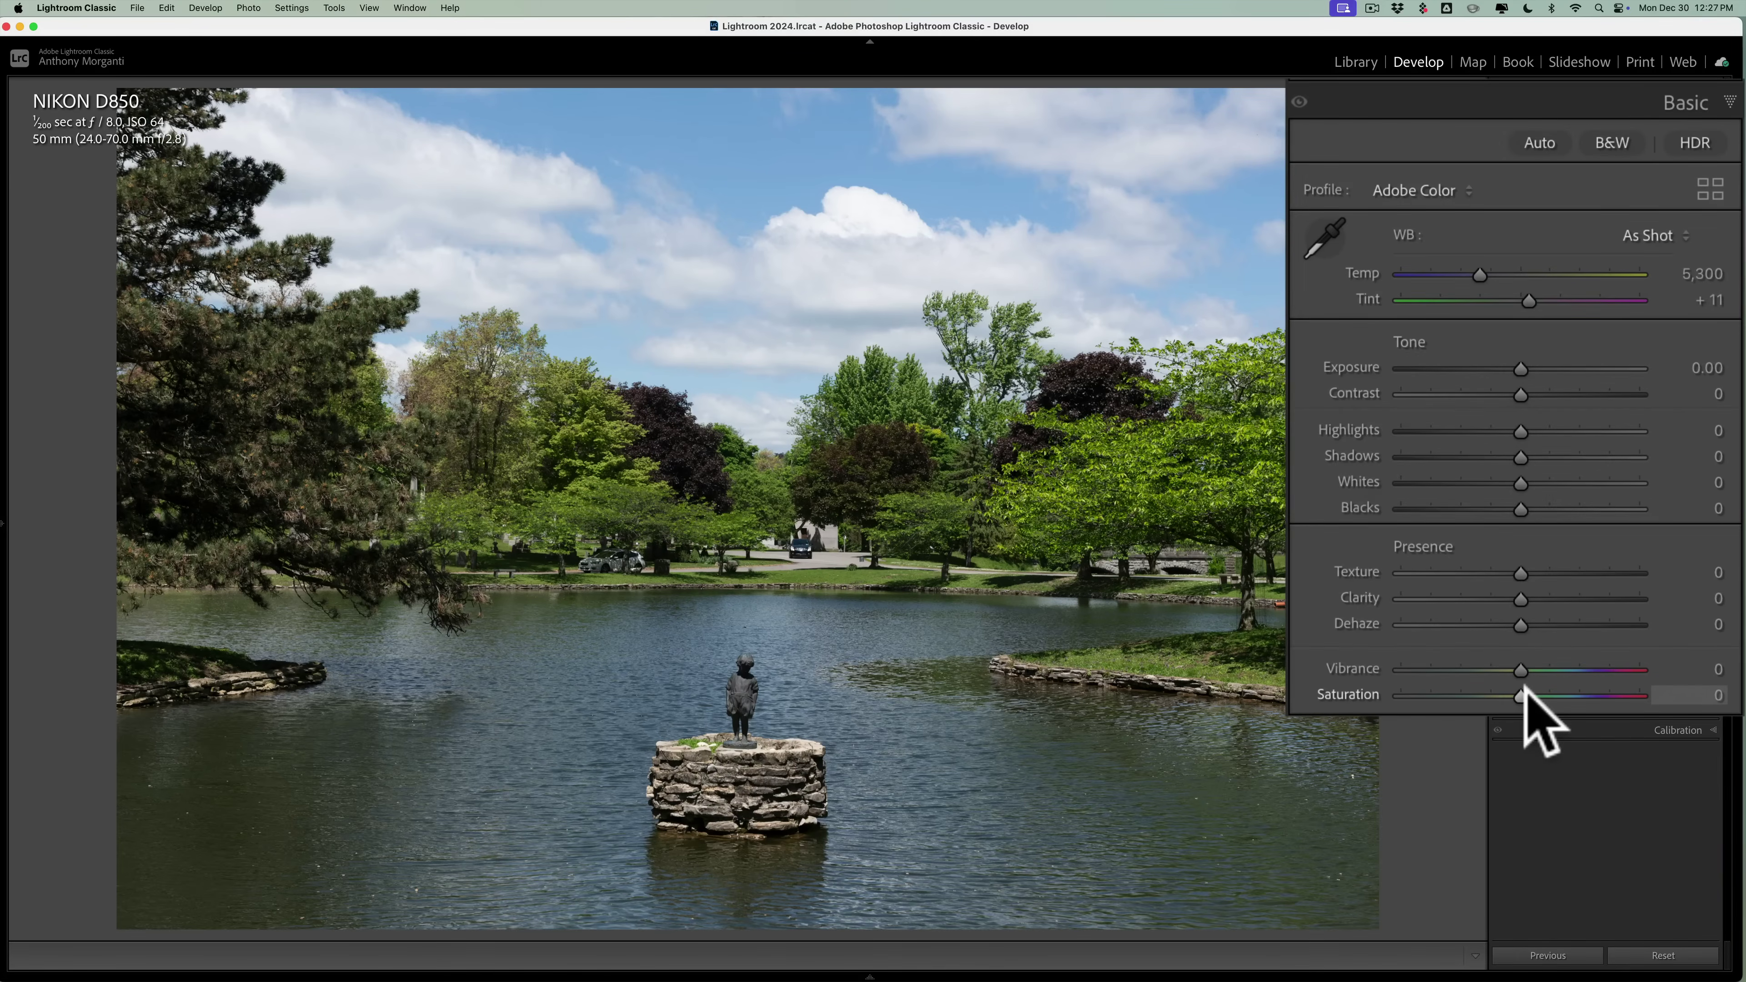
{"action": "left_click_drag", "start_coordinate": [1524, 689], "coordinate": [1428, 692]}
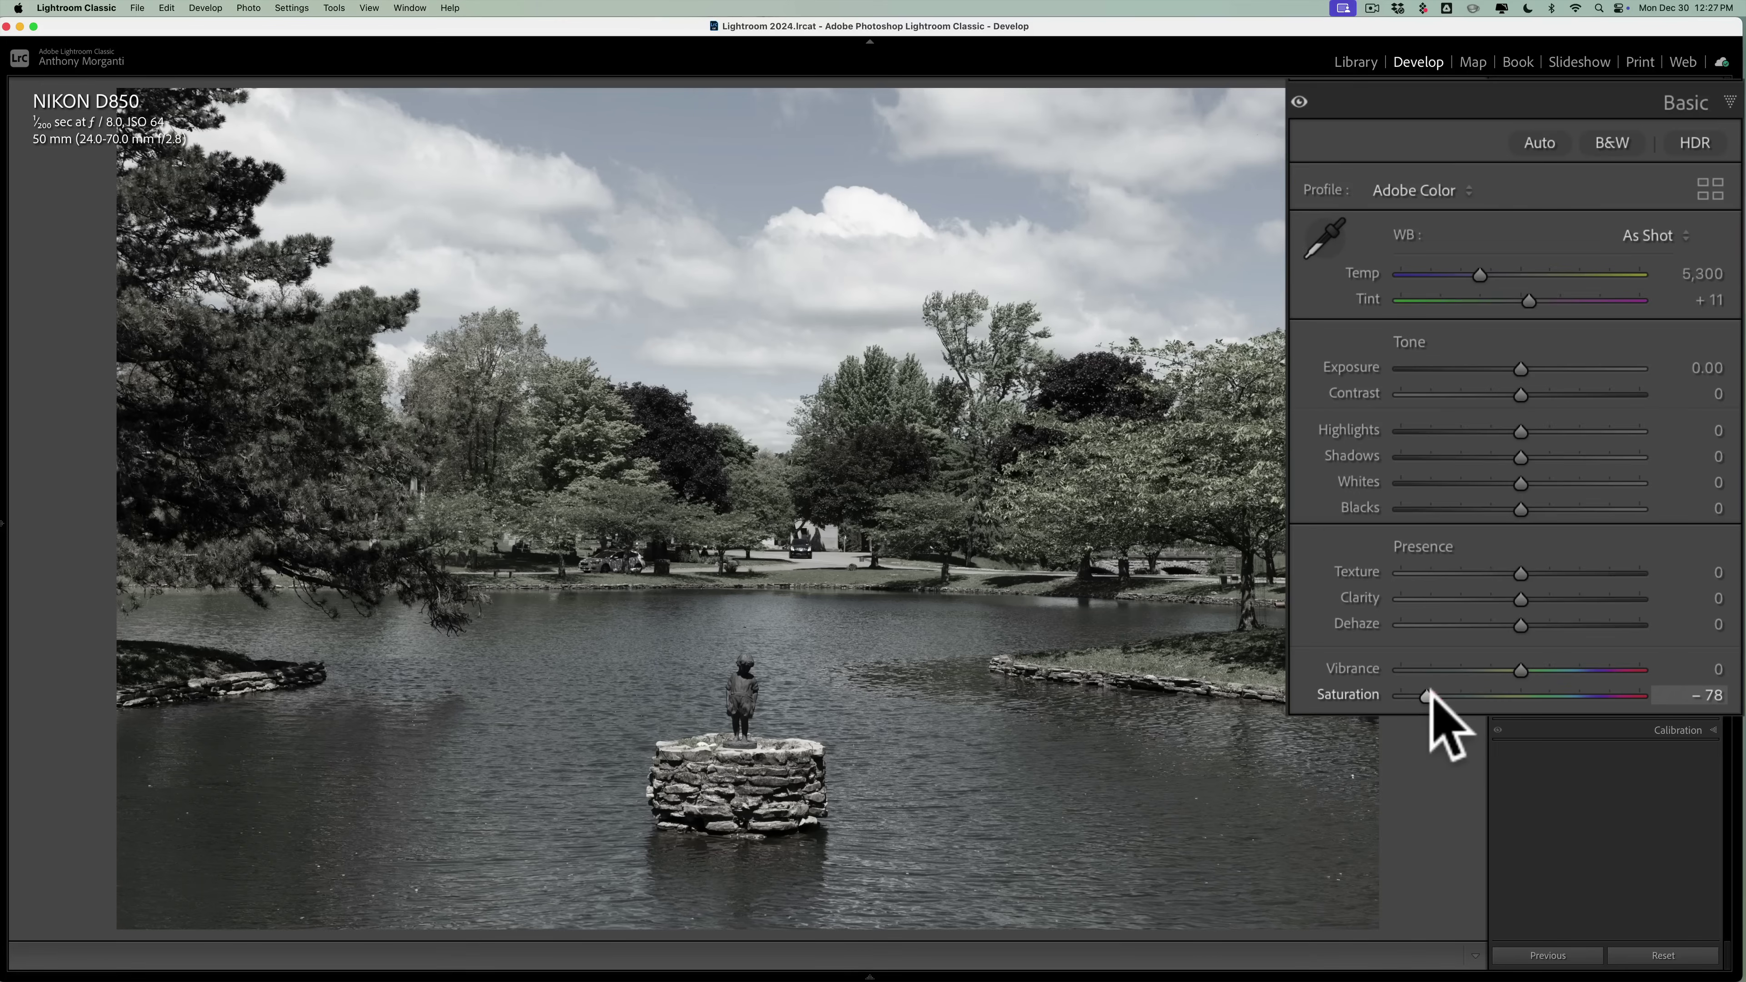
{"action": "left_click_drag", "start_coordinate": [1546, 294], "coordinate": [1487, 294]}
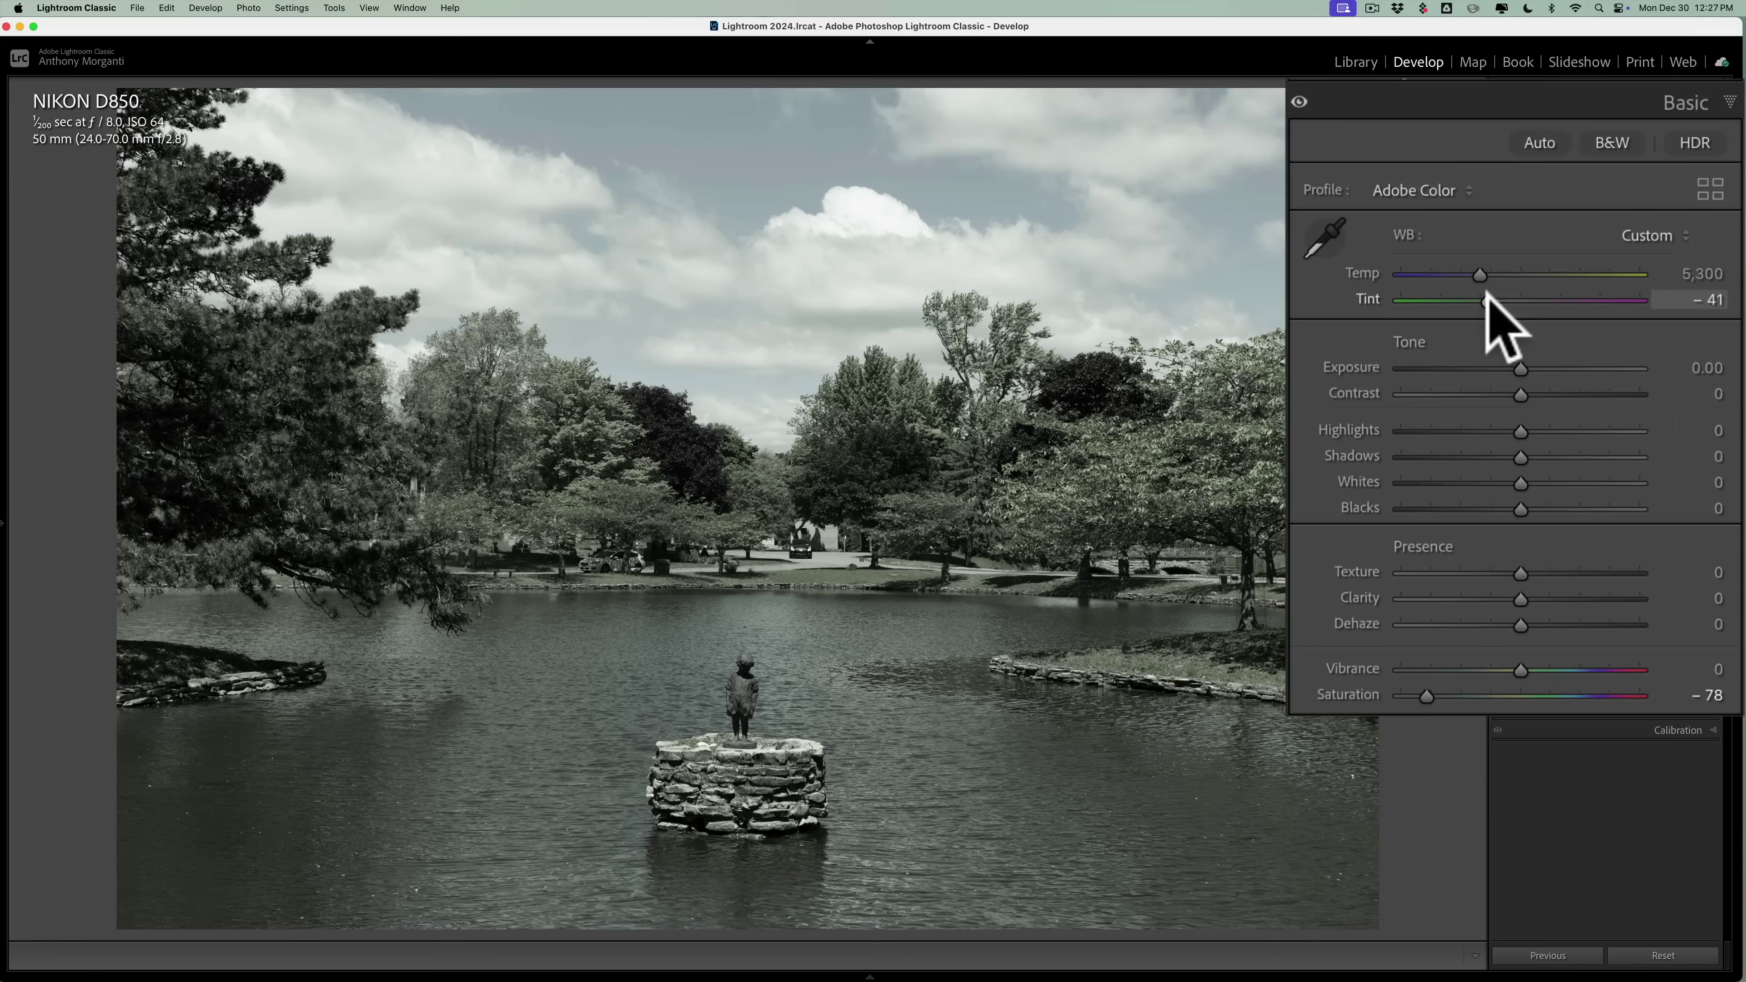
Set the Color Mixer Luminance to Yellow −50, Green +62, Aqua −35 and Blue −67.
{"action": "key", "text": "super+3"}
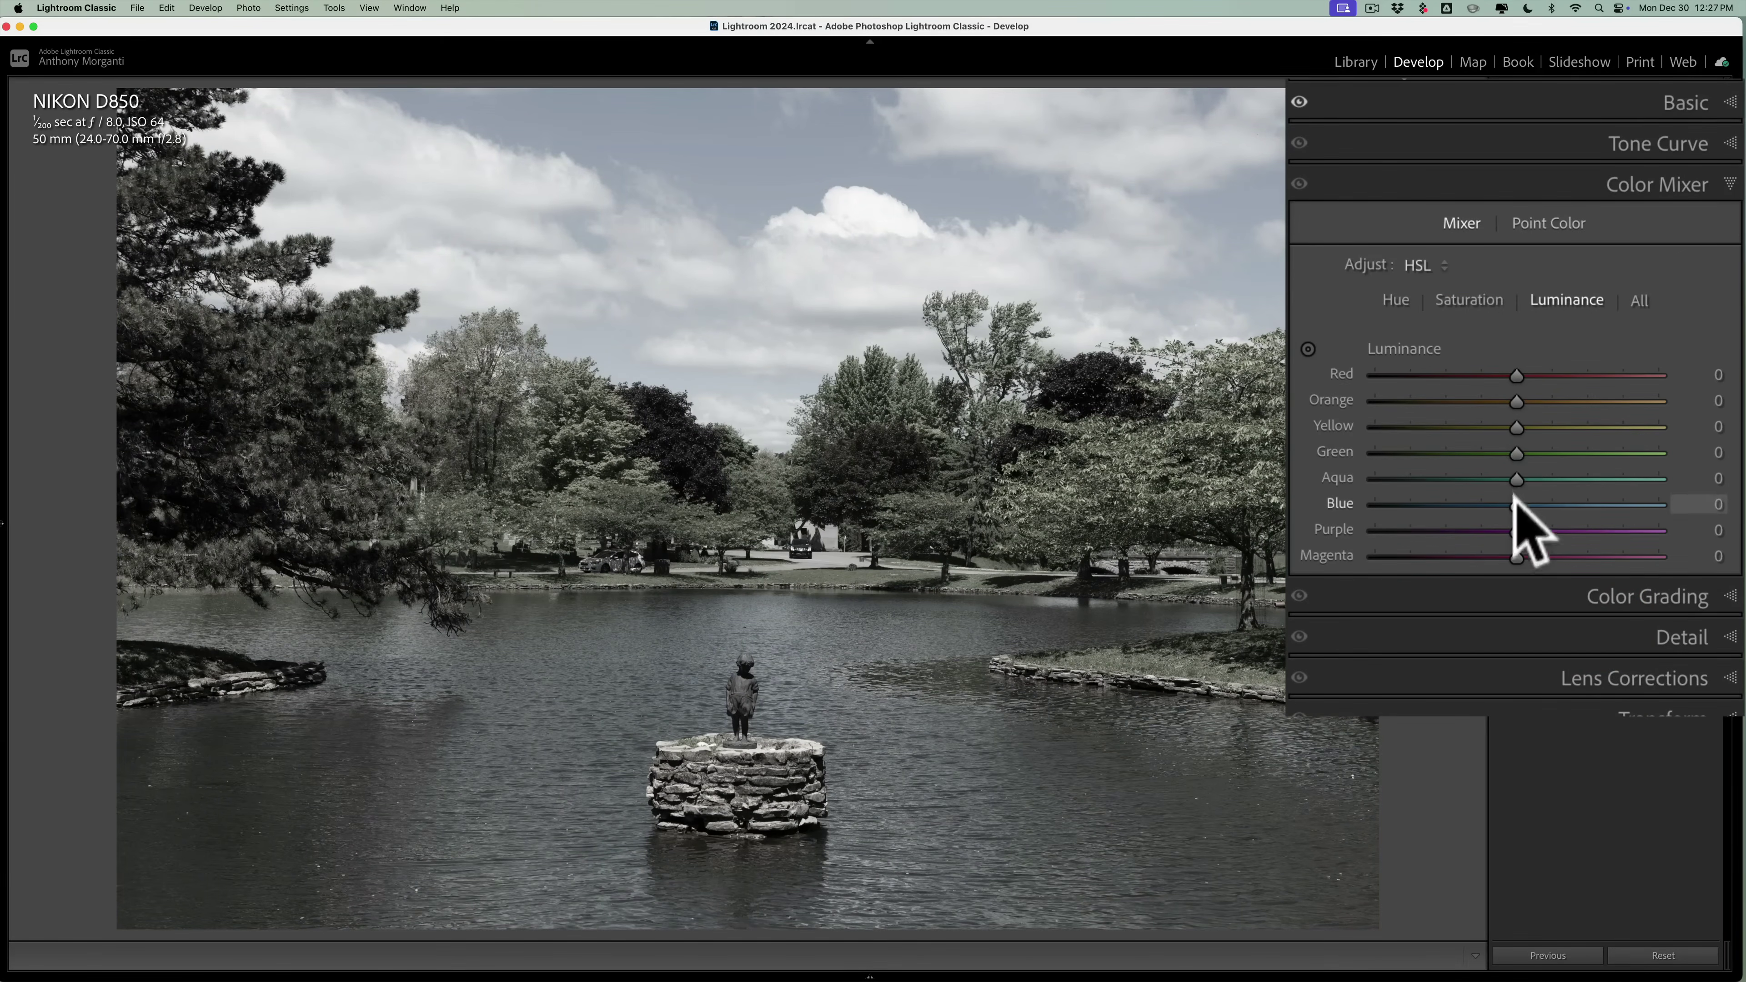
{"action": "left_click_drag", "start_coordinate": [1516, 505], "coordinate": [1421, 504]}
{"action": "left_click_drag", "start_coordinate": [1516, 478], "coordinate": [1443, 426]}
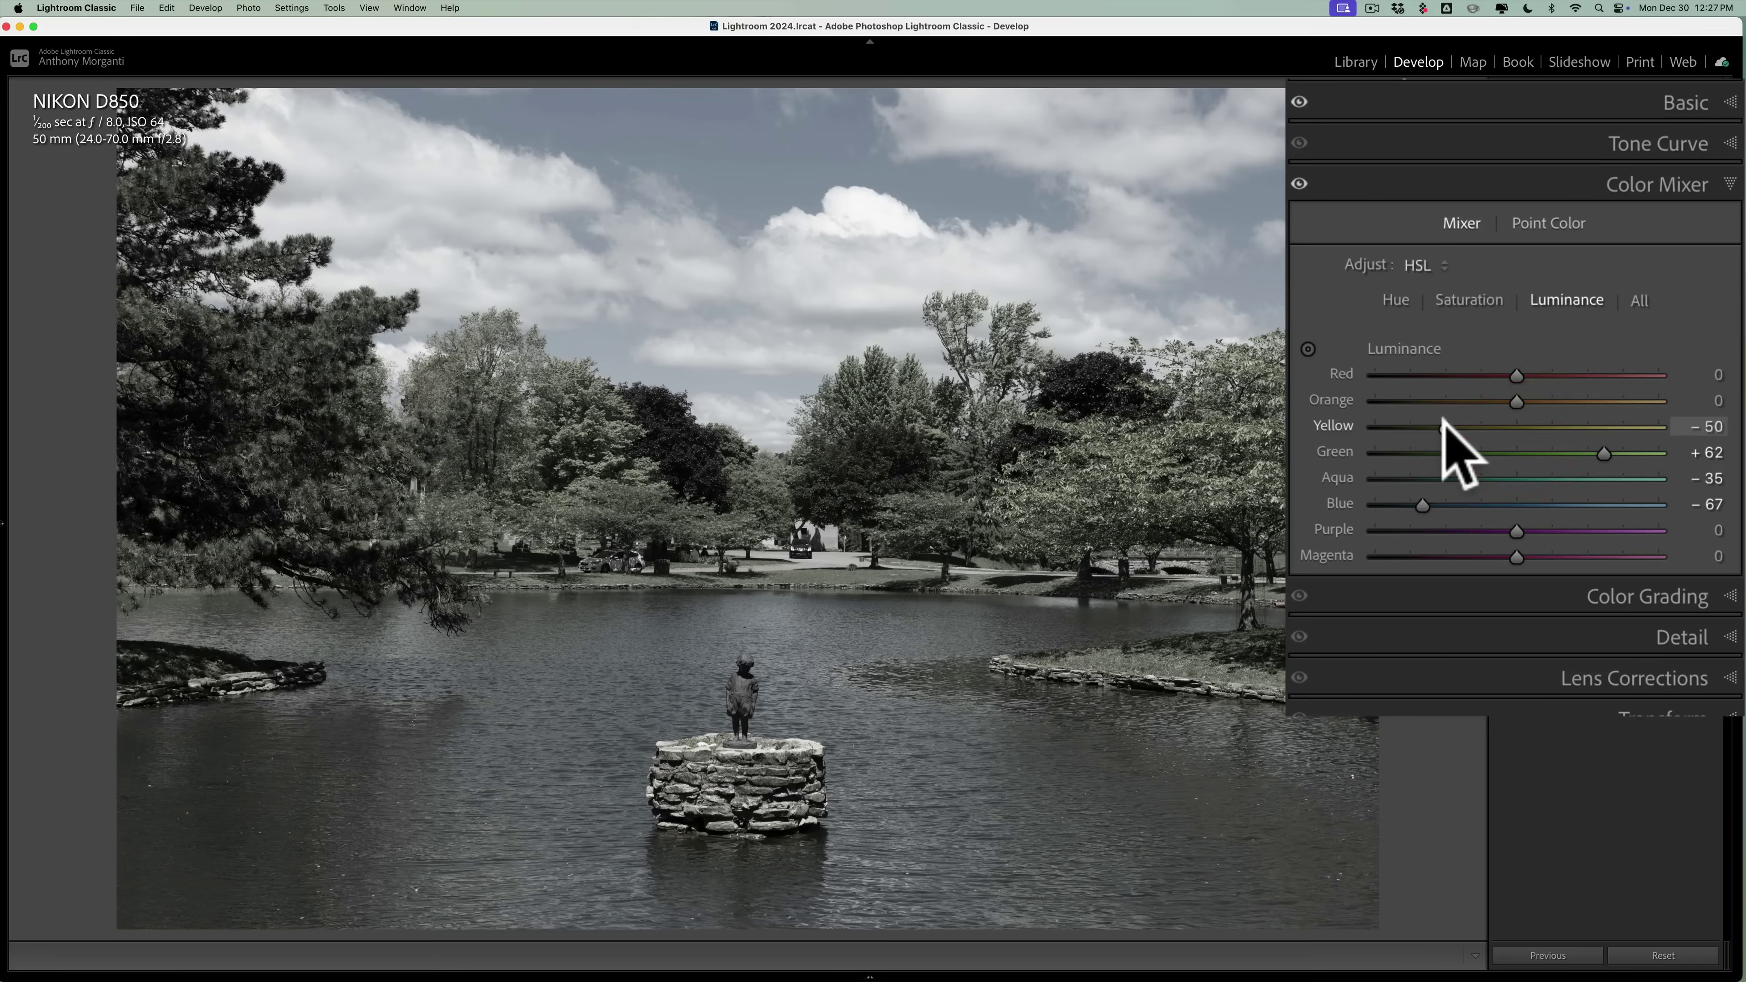
{"action": "left_click", "coordinate": [1657, 184]}
{"action": "left_click", "coordinate": [1688, 250]}
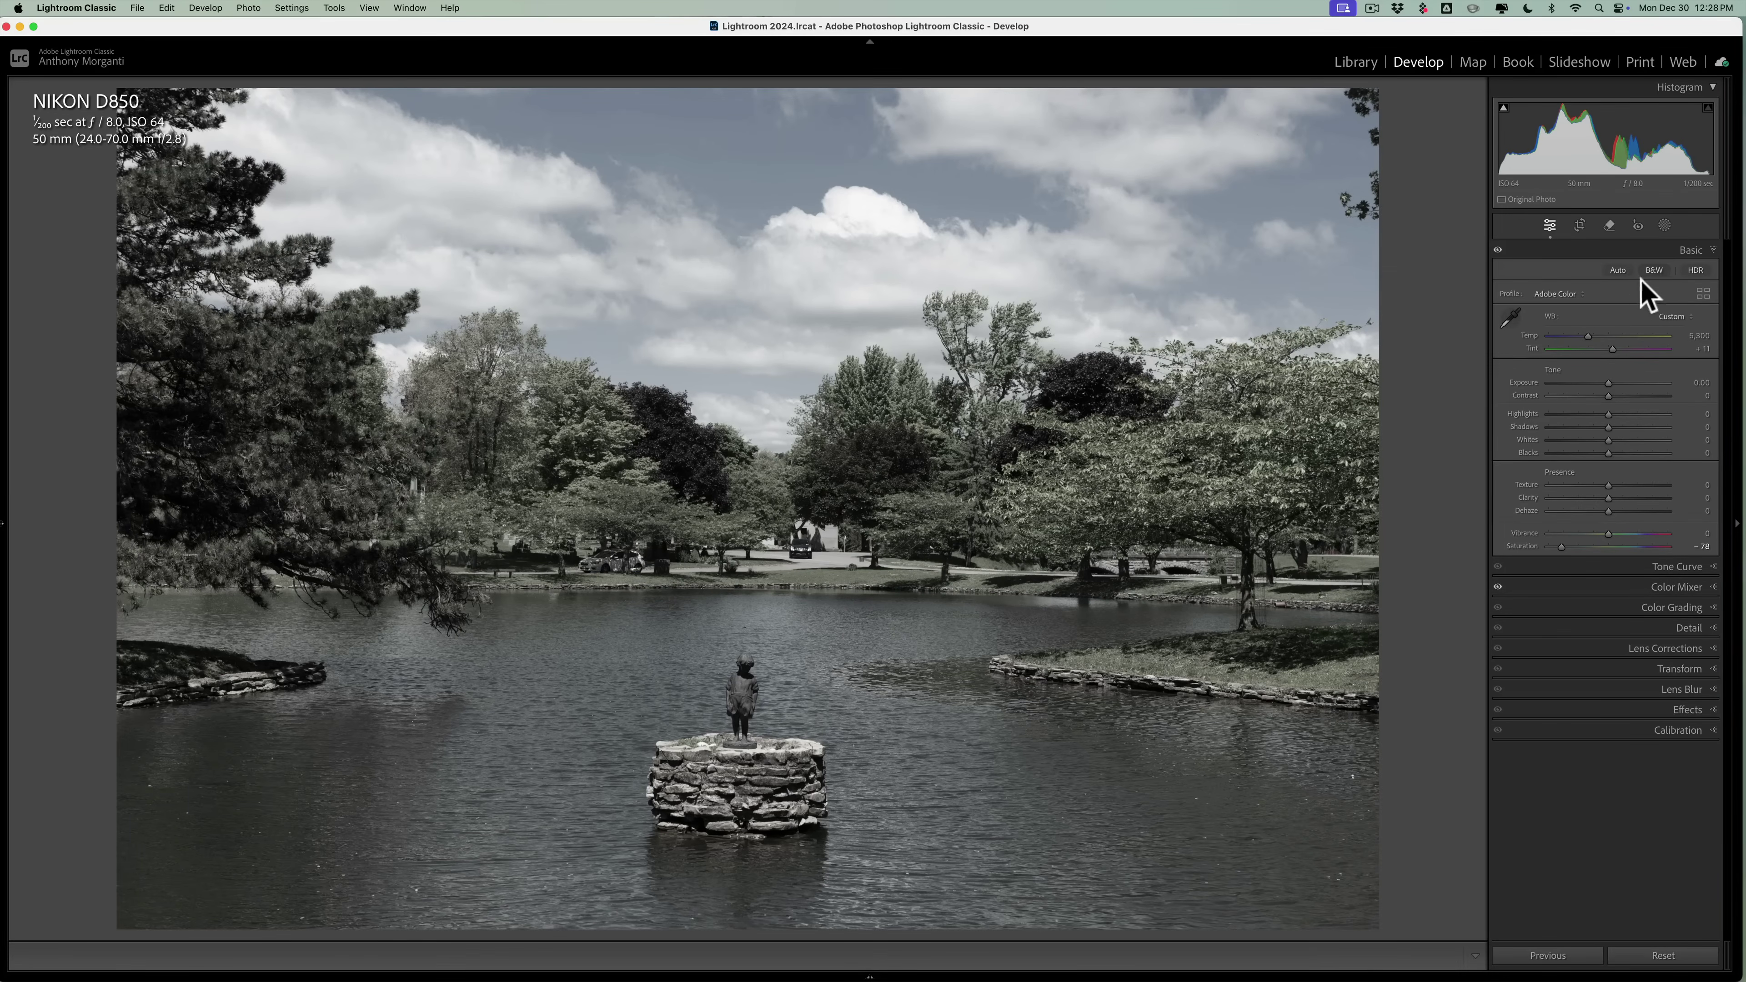
{"action": "left_click", "coordinate": [1678, 731]}
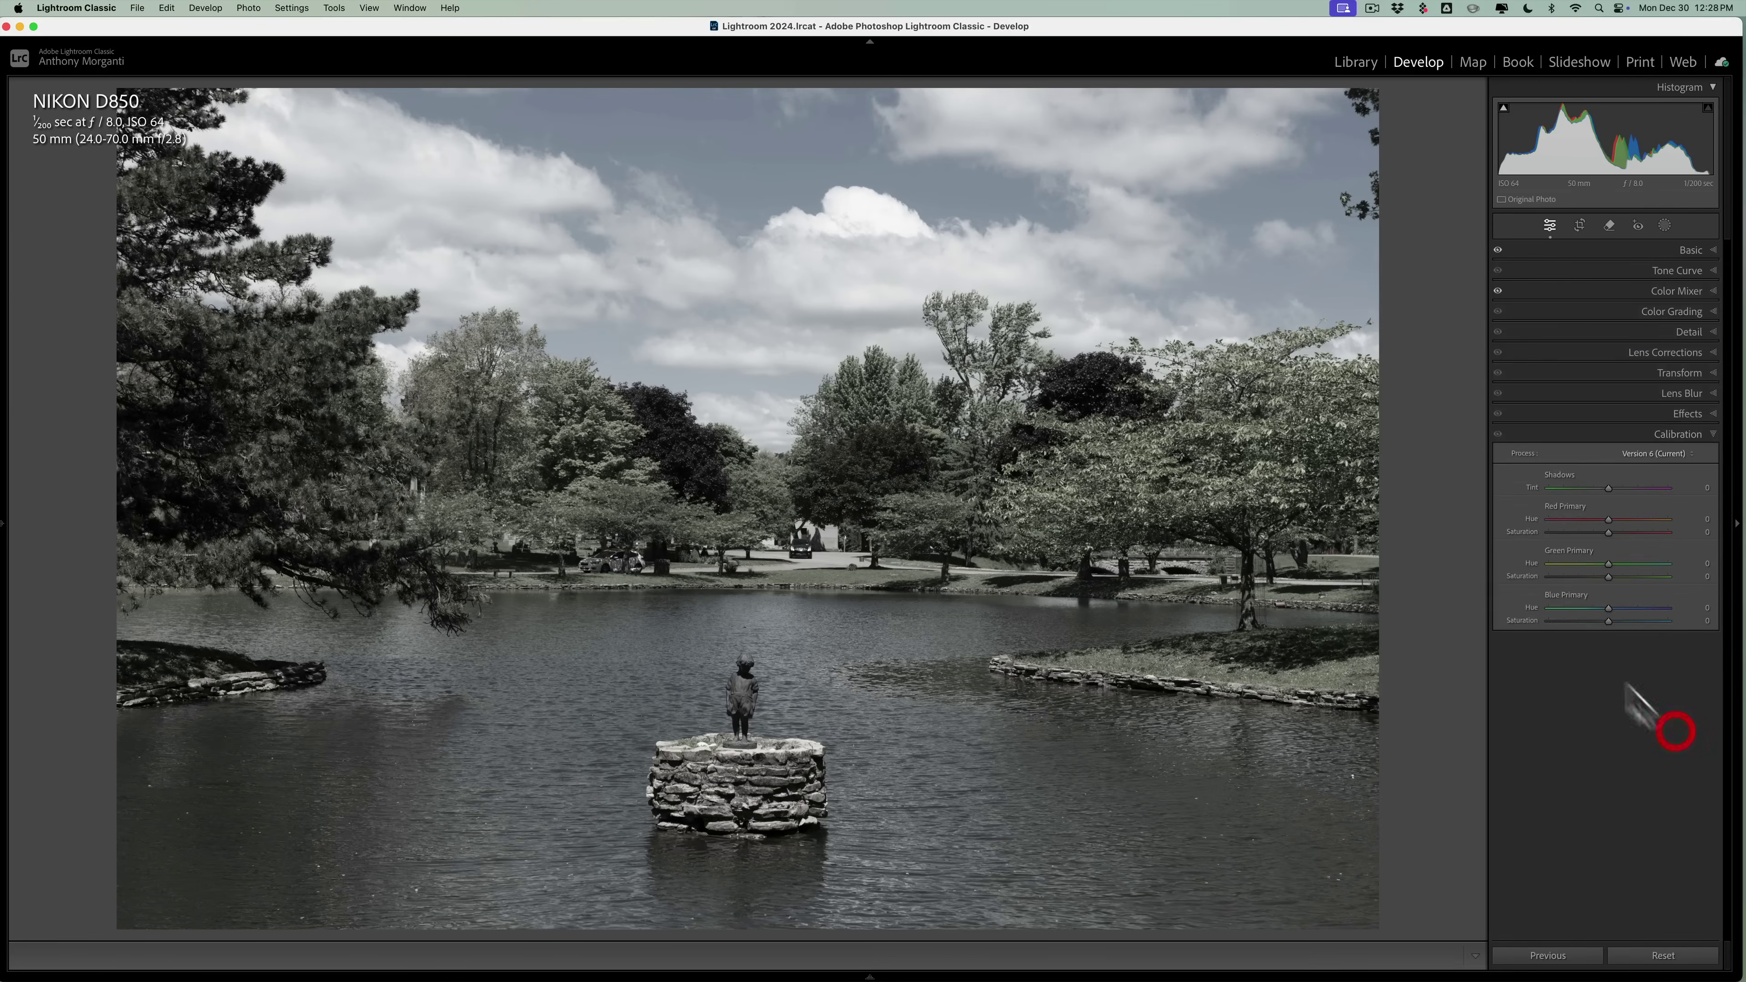
{"action": "left_click", "coordinate": [1679, 434]}
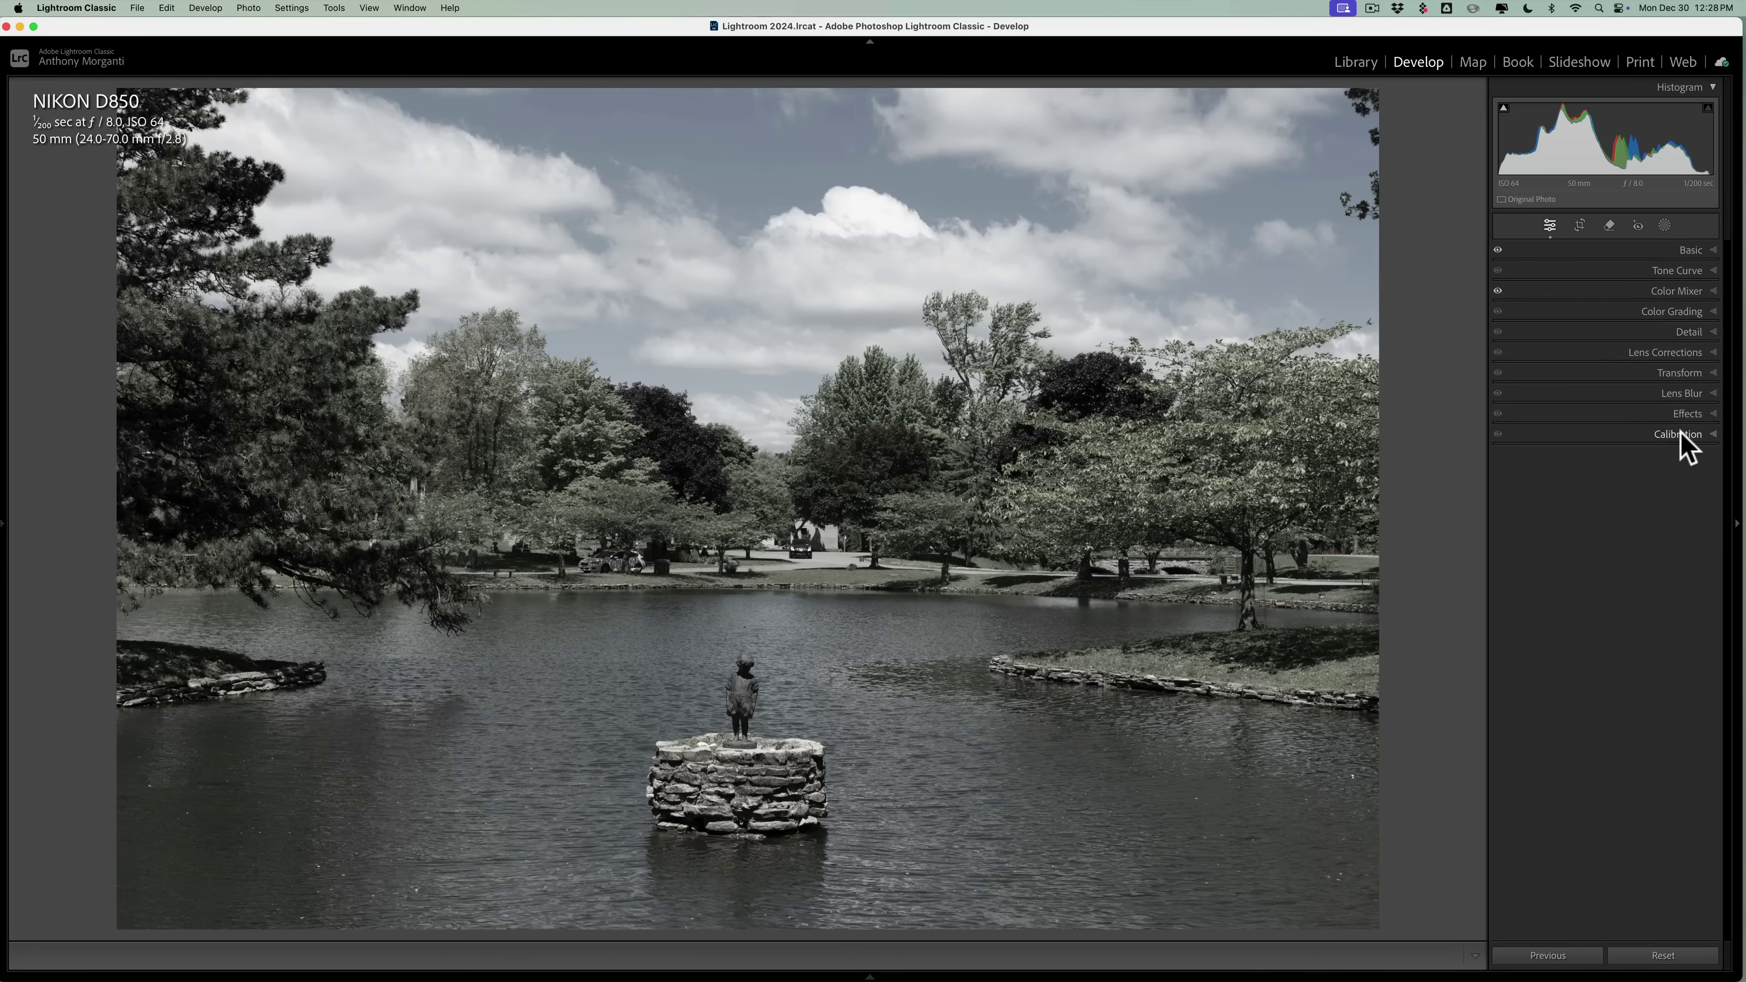